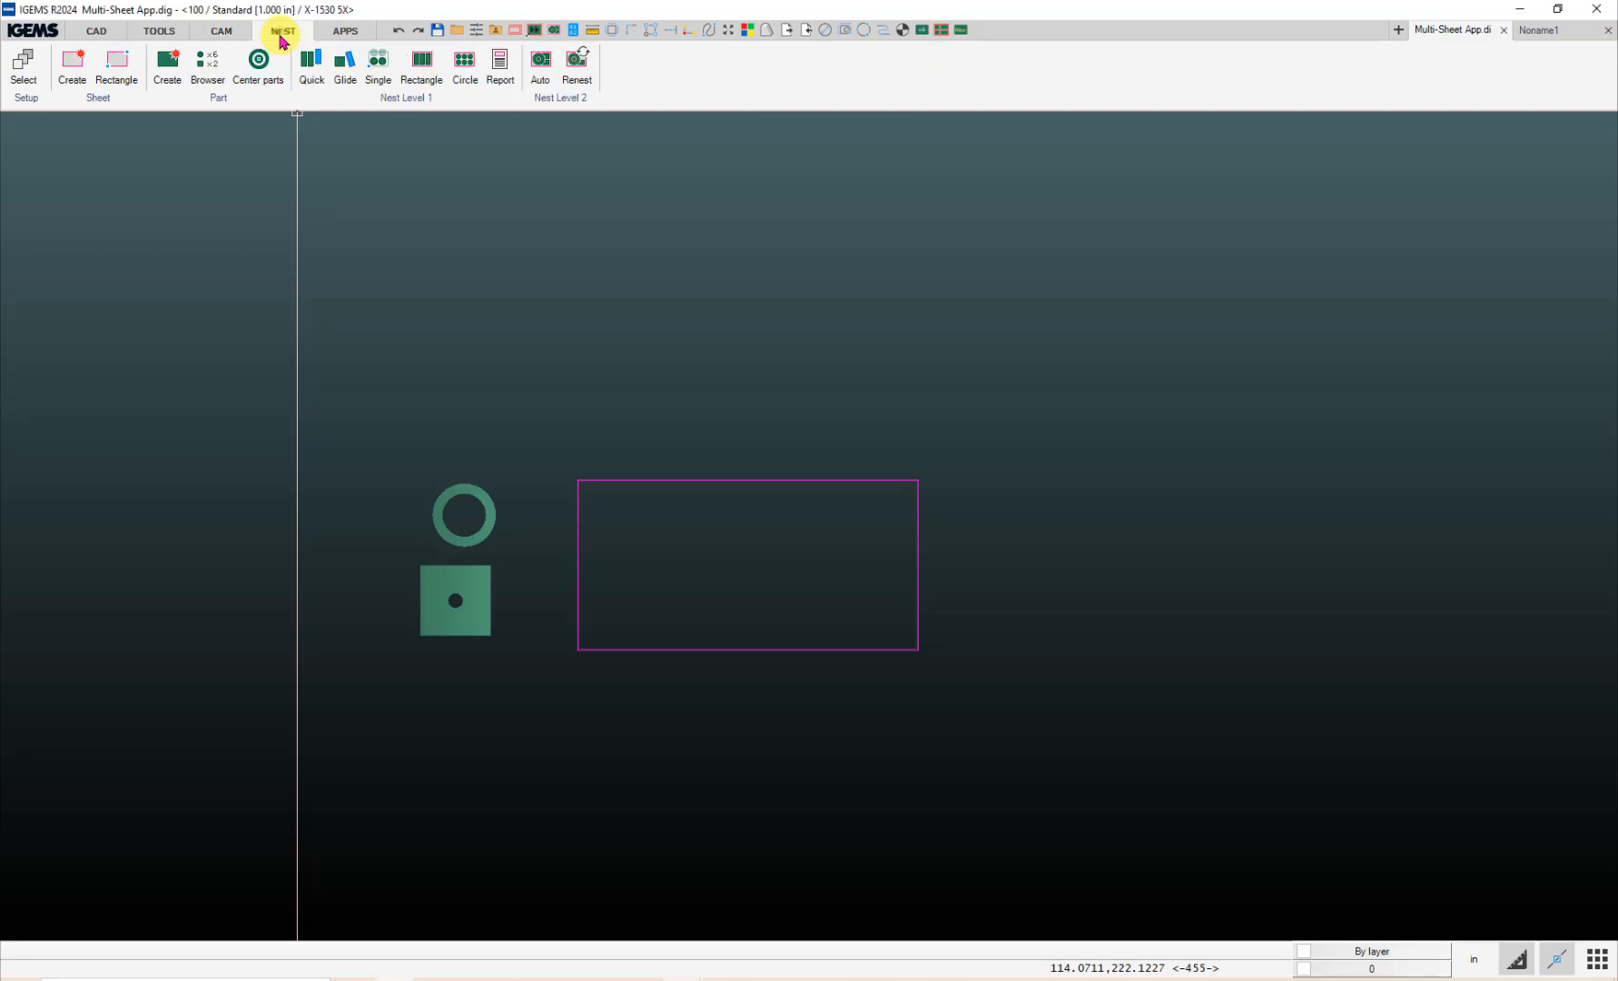
# Step: Set up an automatic nest using the ring and square parts and the empty rectangular sheet
pyautogui.click(540, 59)
pyautogui.click(507, 443)
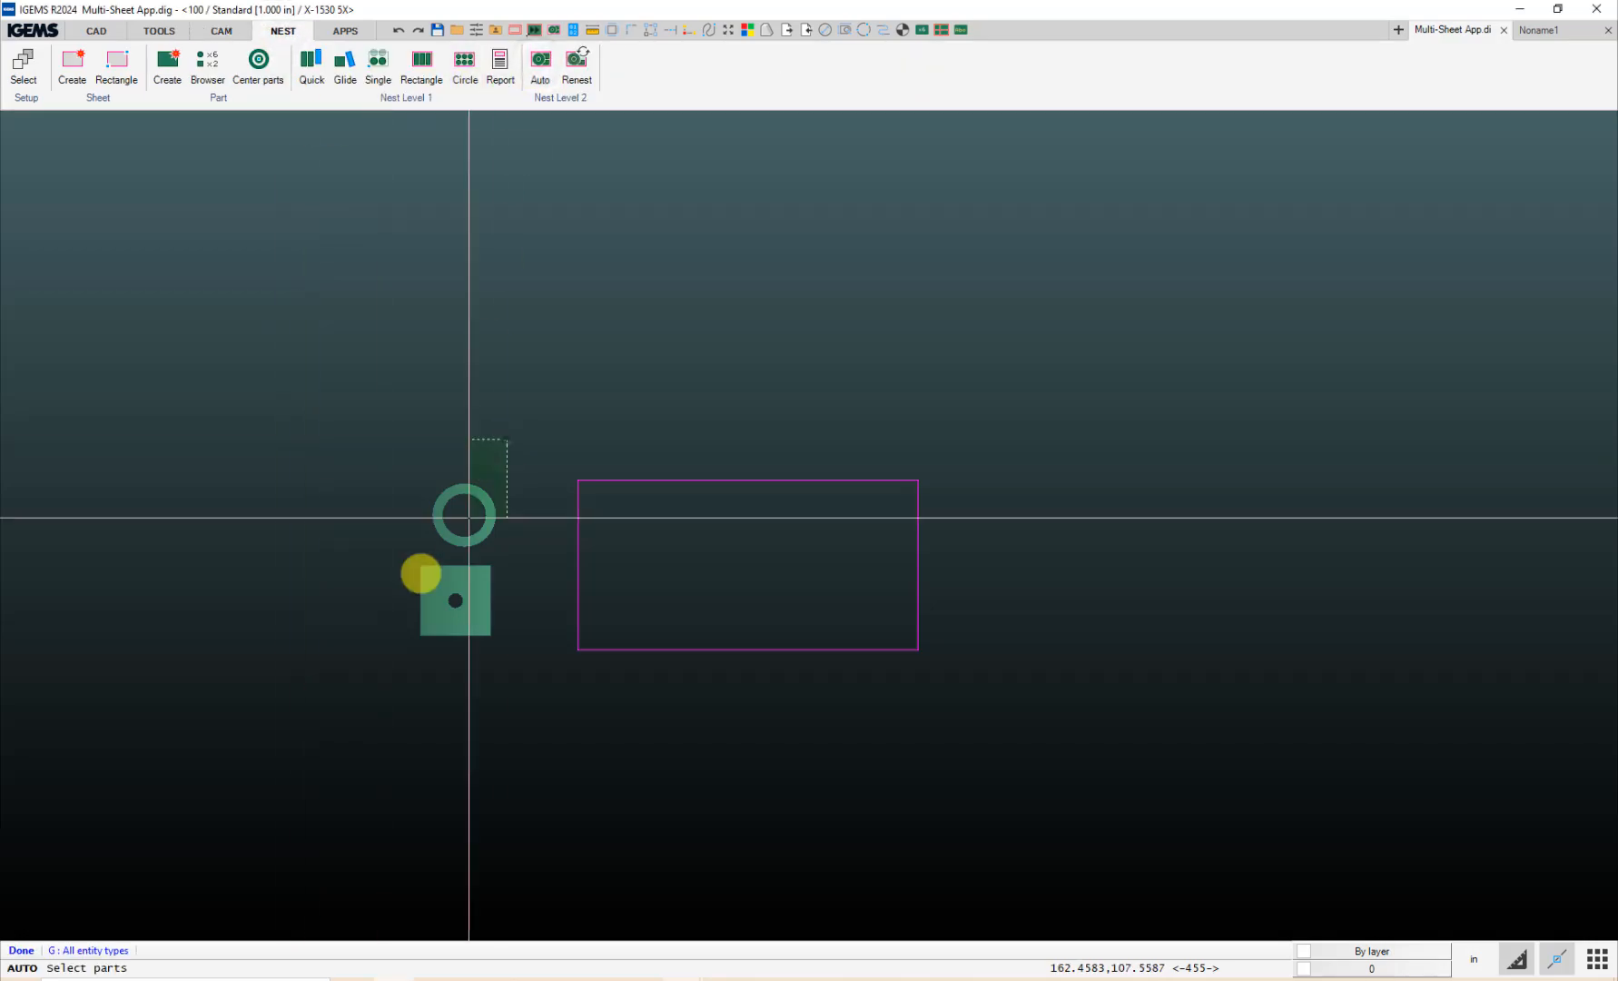
pyautogui.click(386, 613)
pyautogui.rightClick(844, 357)
pyautogui.click(798, 415)
pyautogui.click(670, 544)
pyautogui.rightClick(670, 543)
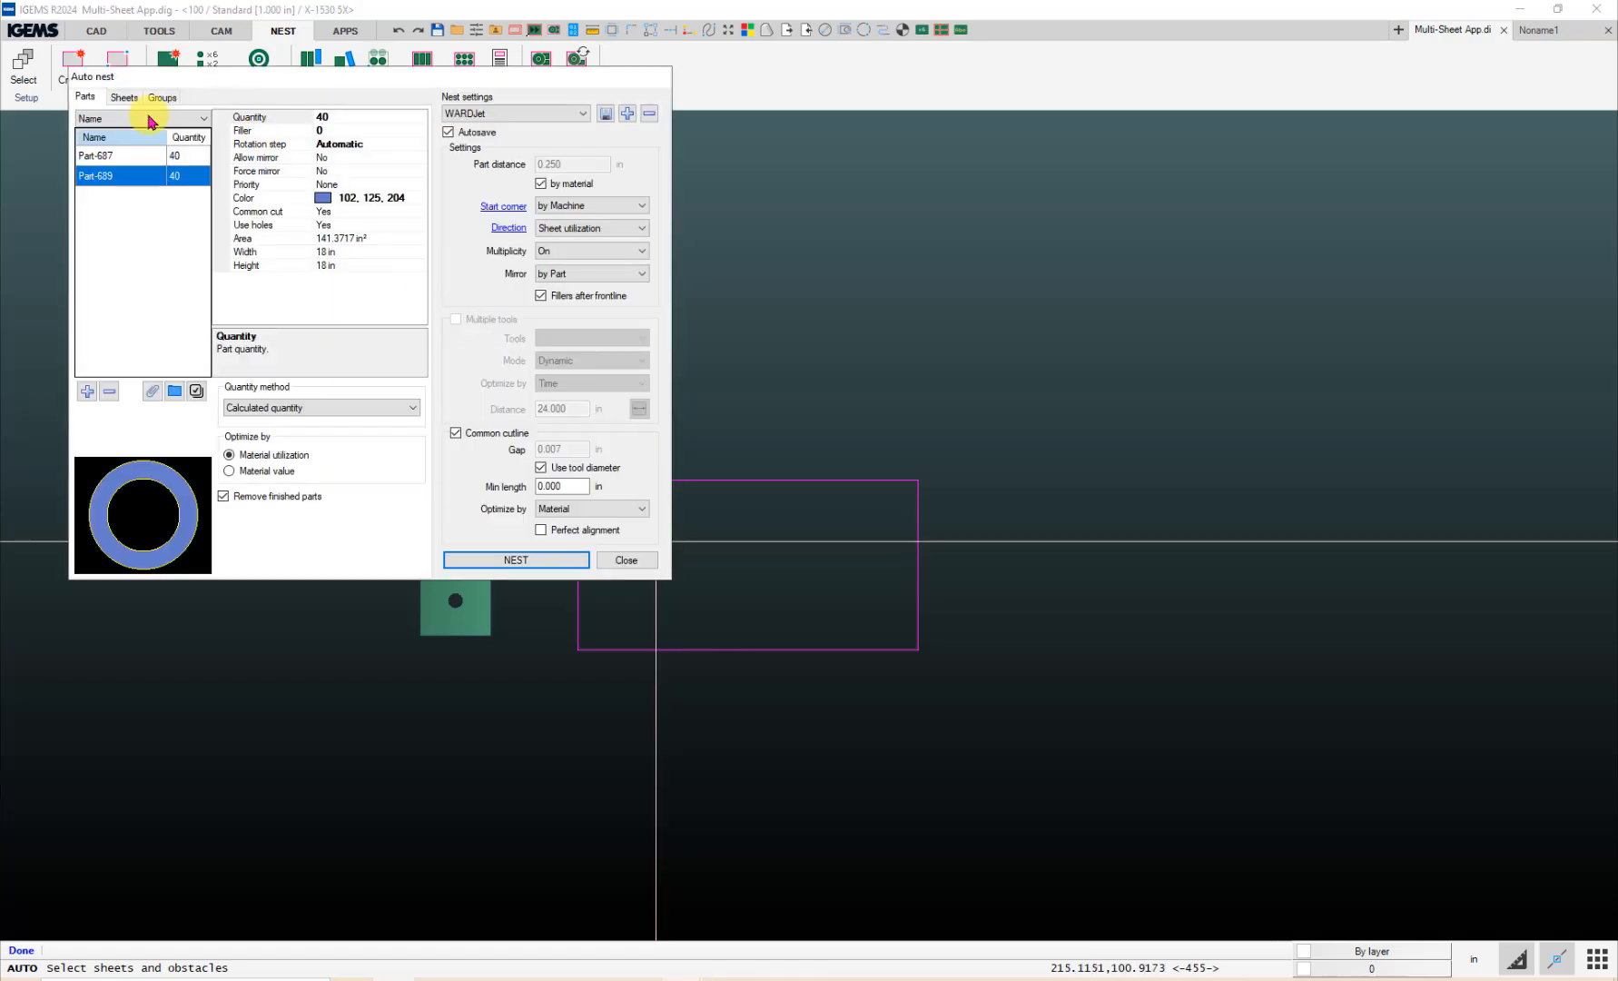
# Step: Check the sheet settings, run the automatic nest, and stop the calculation to place the nested sheets
pyautogui.click(118, 98)
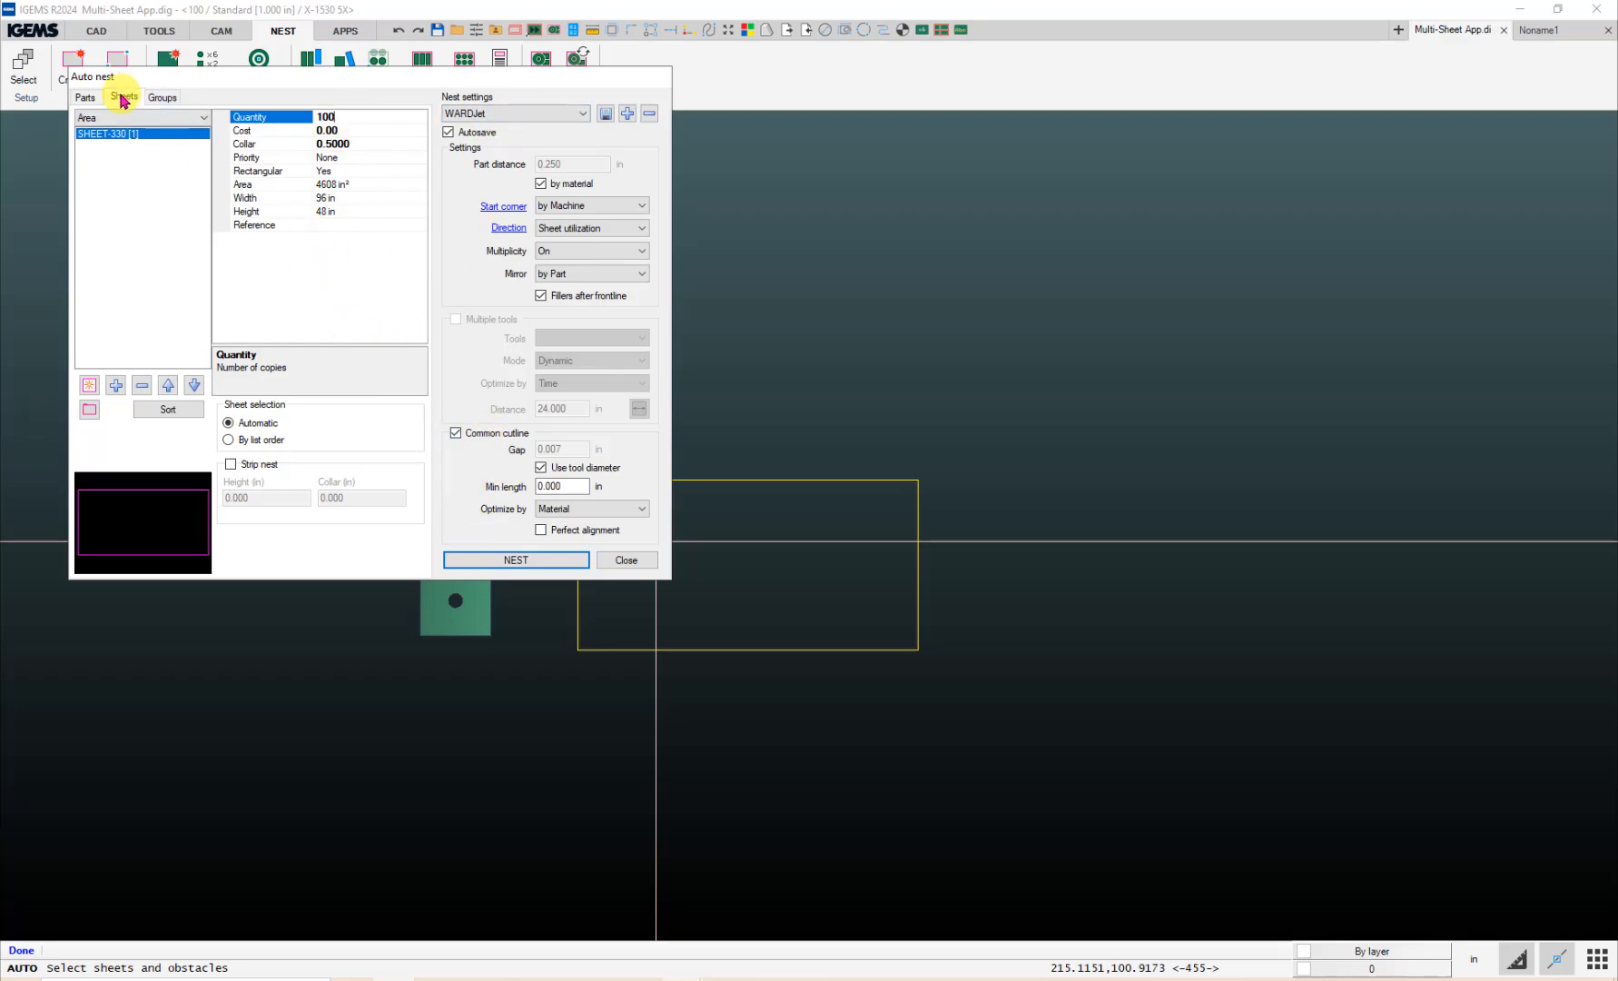
pyautogui.click(88, 99)
pyautogui.click(503, 568)
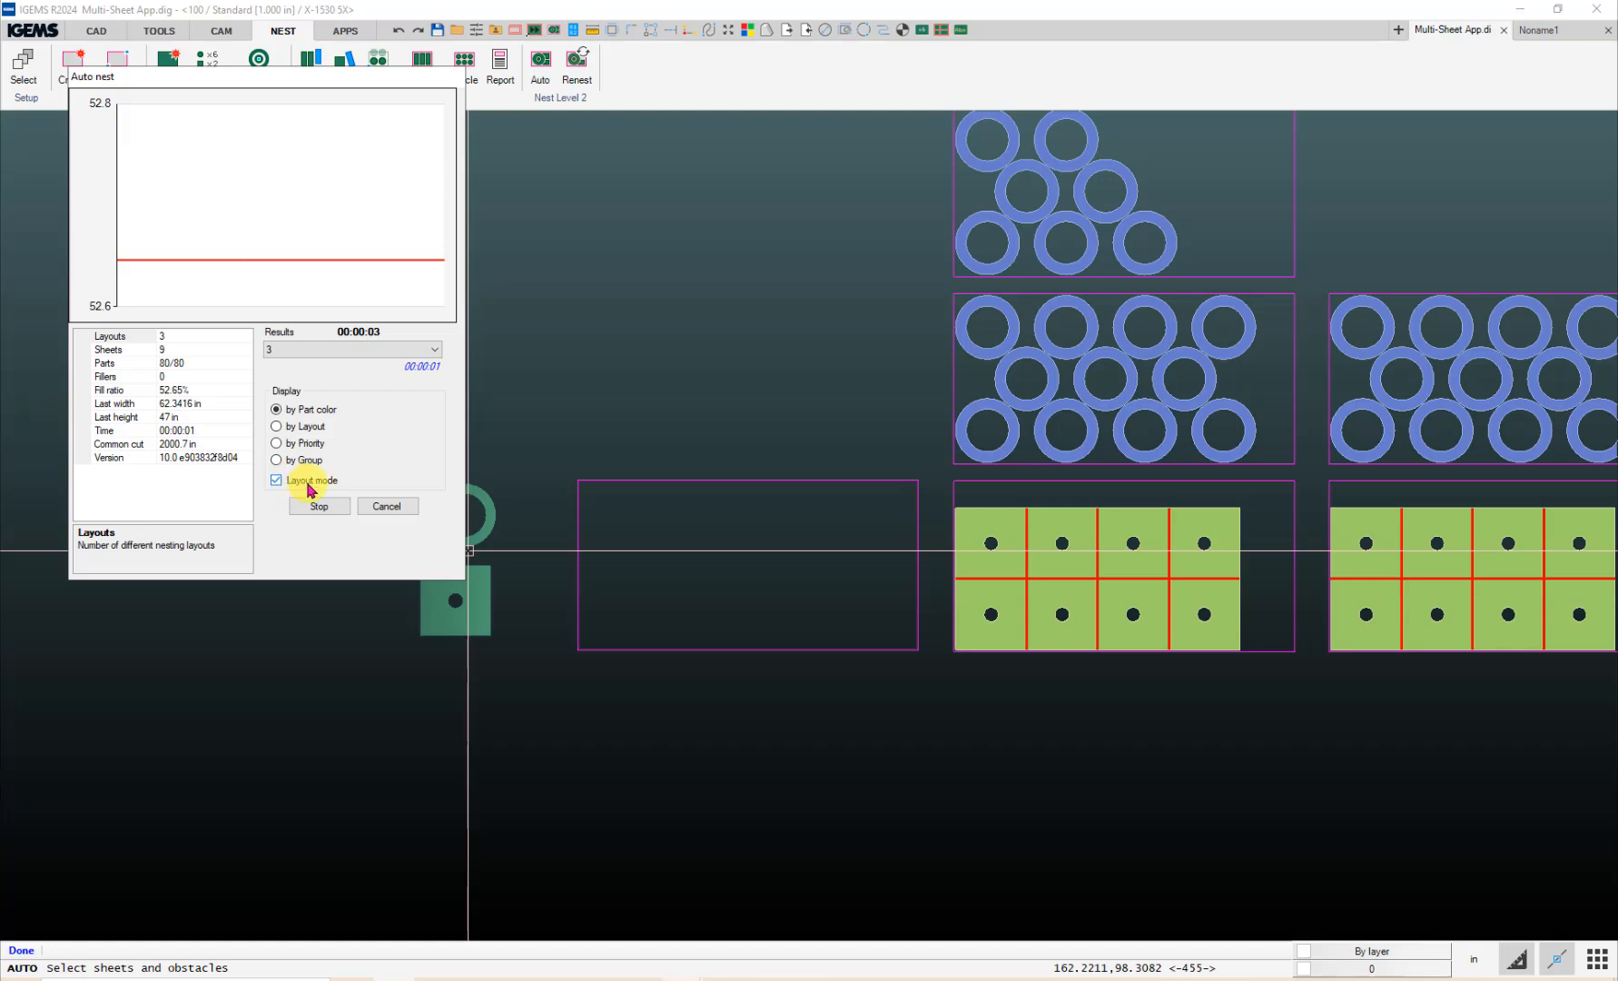
pyautogui.scroll(-3, 780, 447)
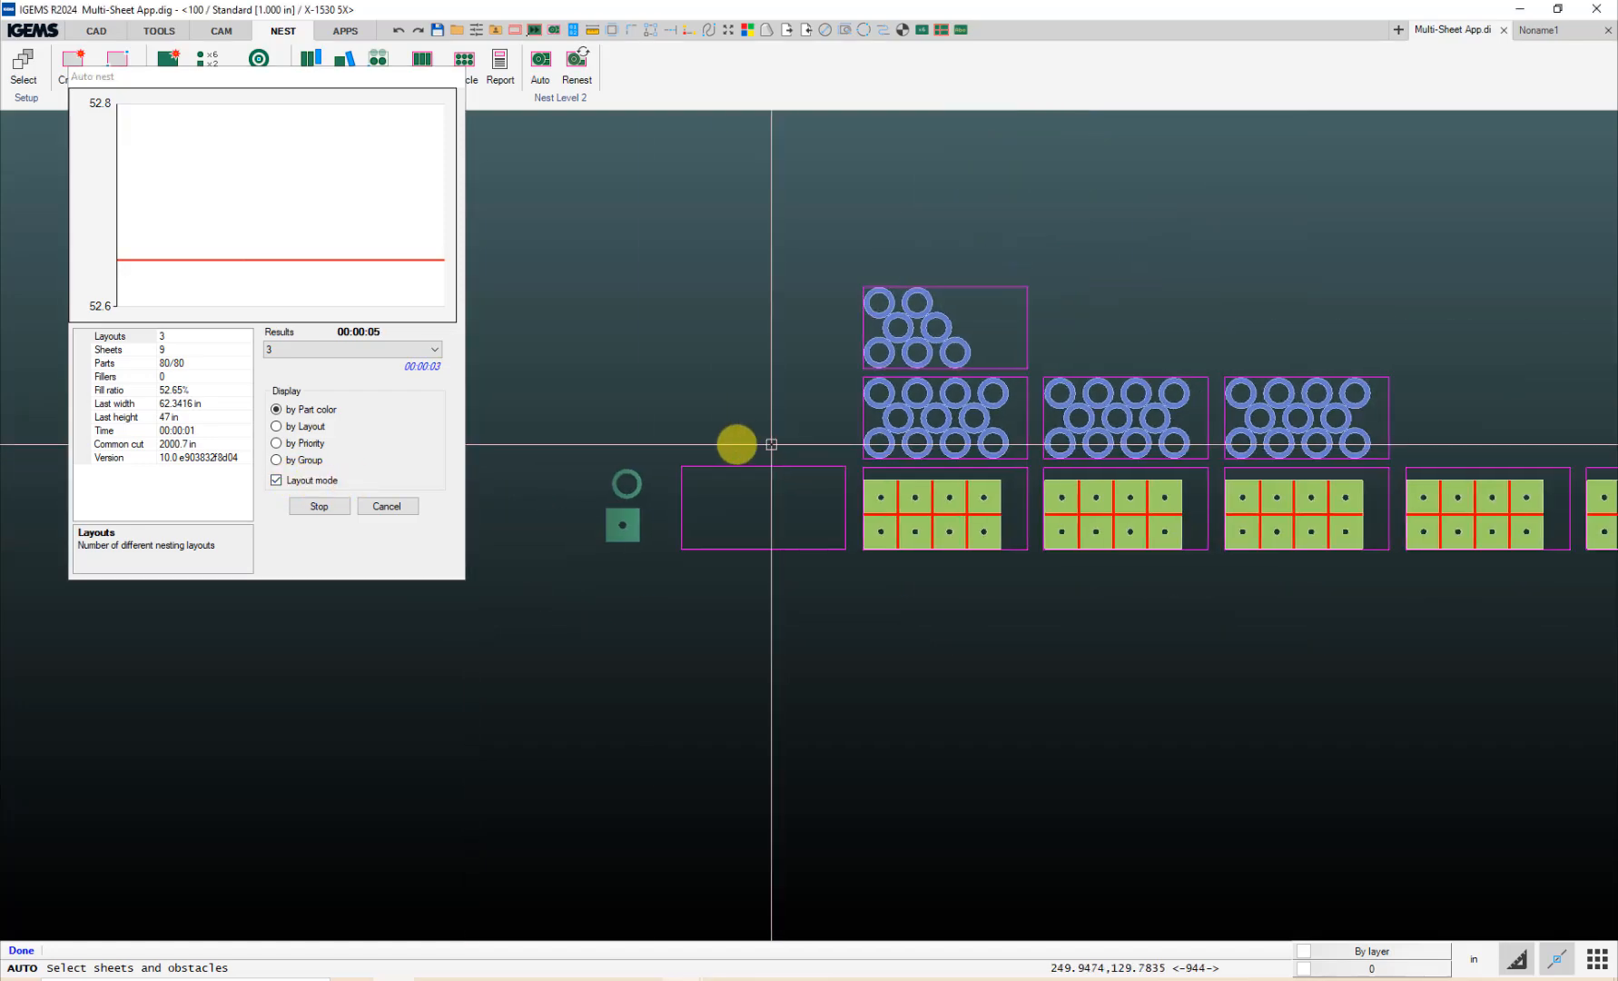
pyautogui.scroll(-1, 818, 450)
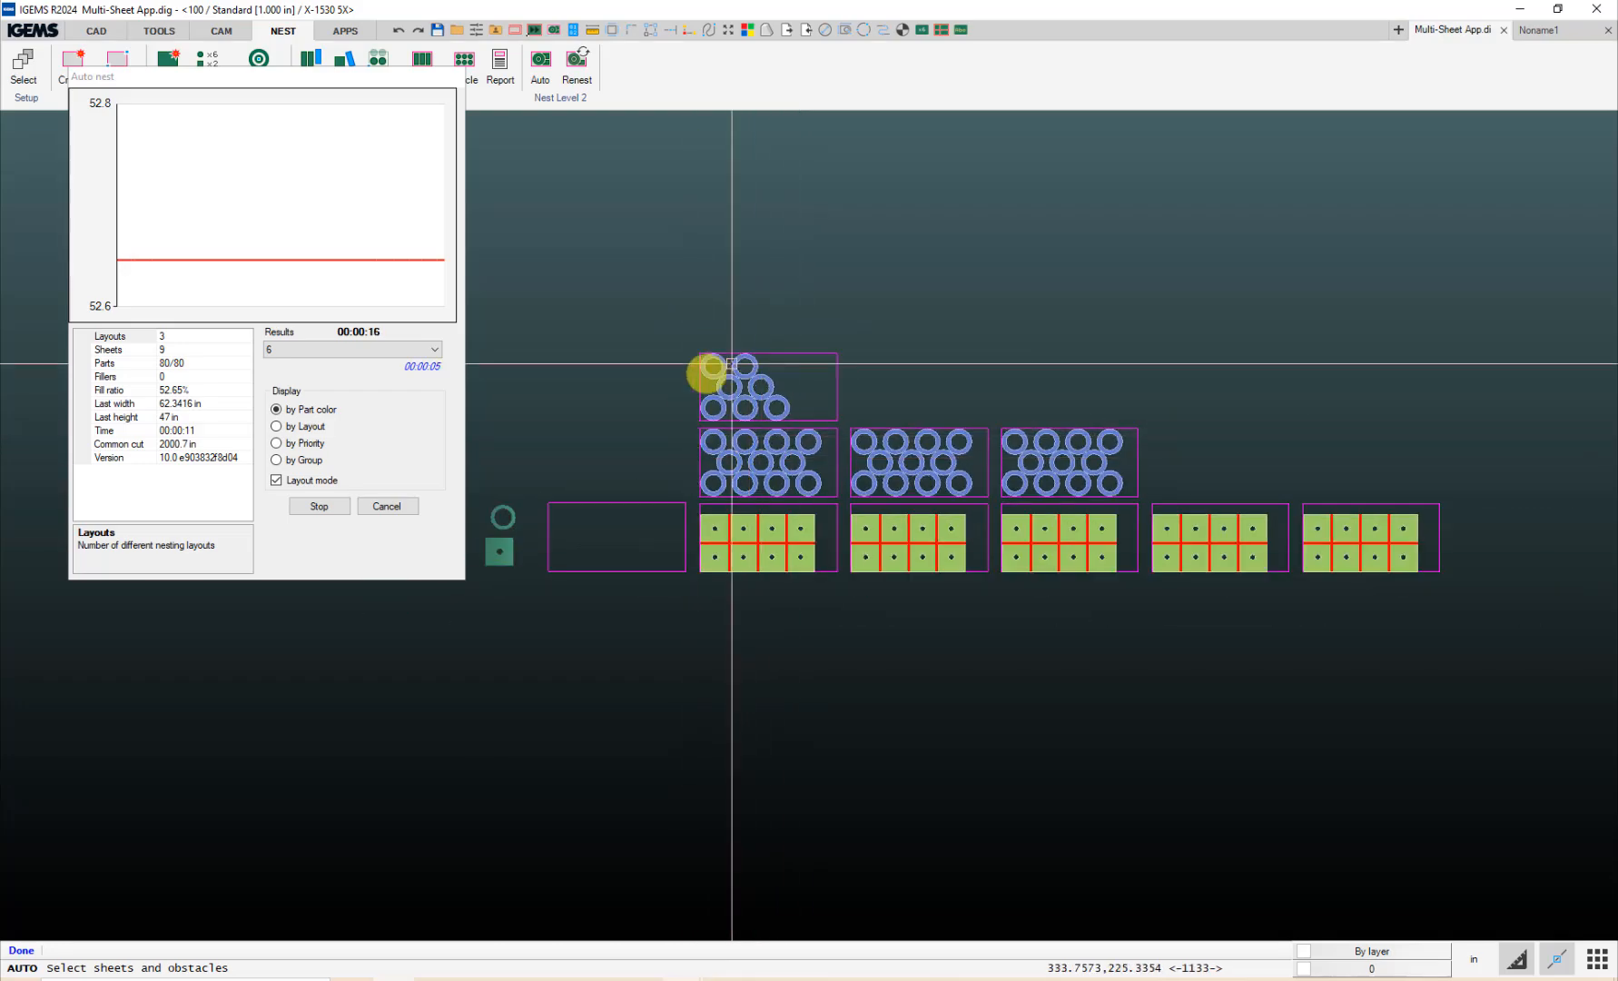
pyautogui.click(322, 507)
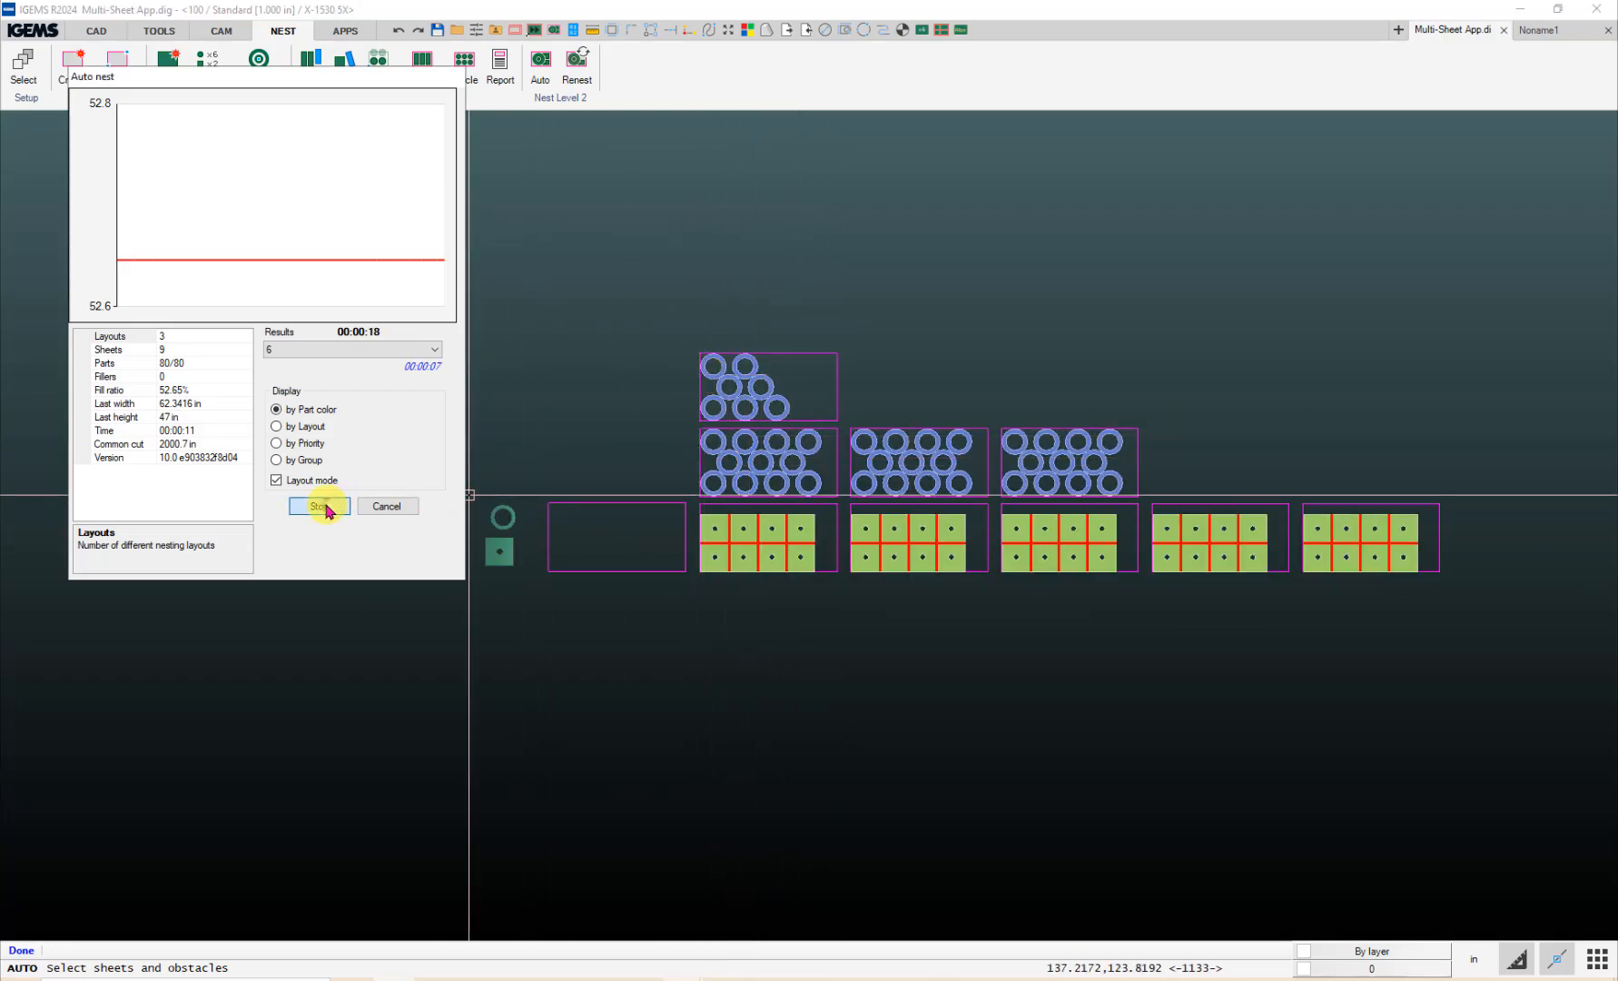
pyautogui.click(320, 506)
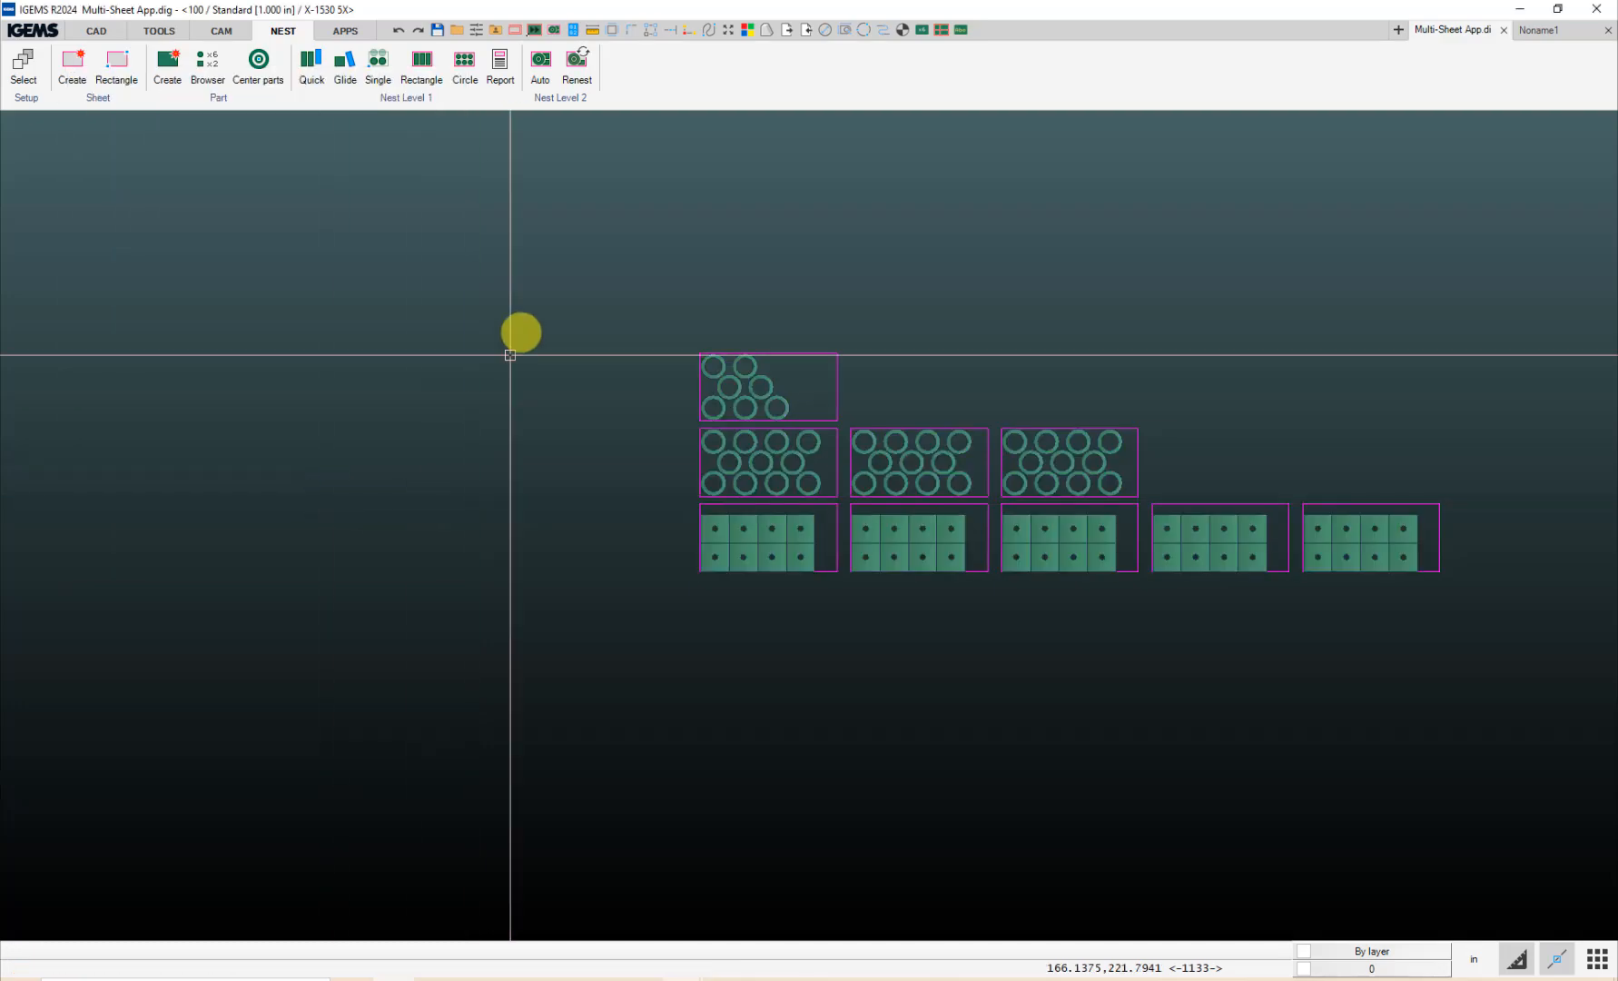
# Step: Create sheetwise common cutlines, split by sheet, on the first sheet of each of the three nested layouts
pyautogui.click(219, 32)
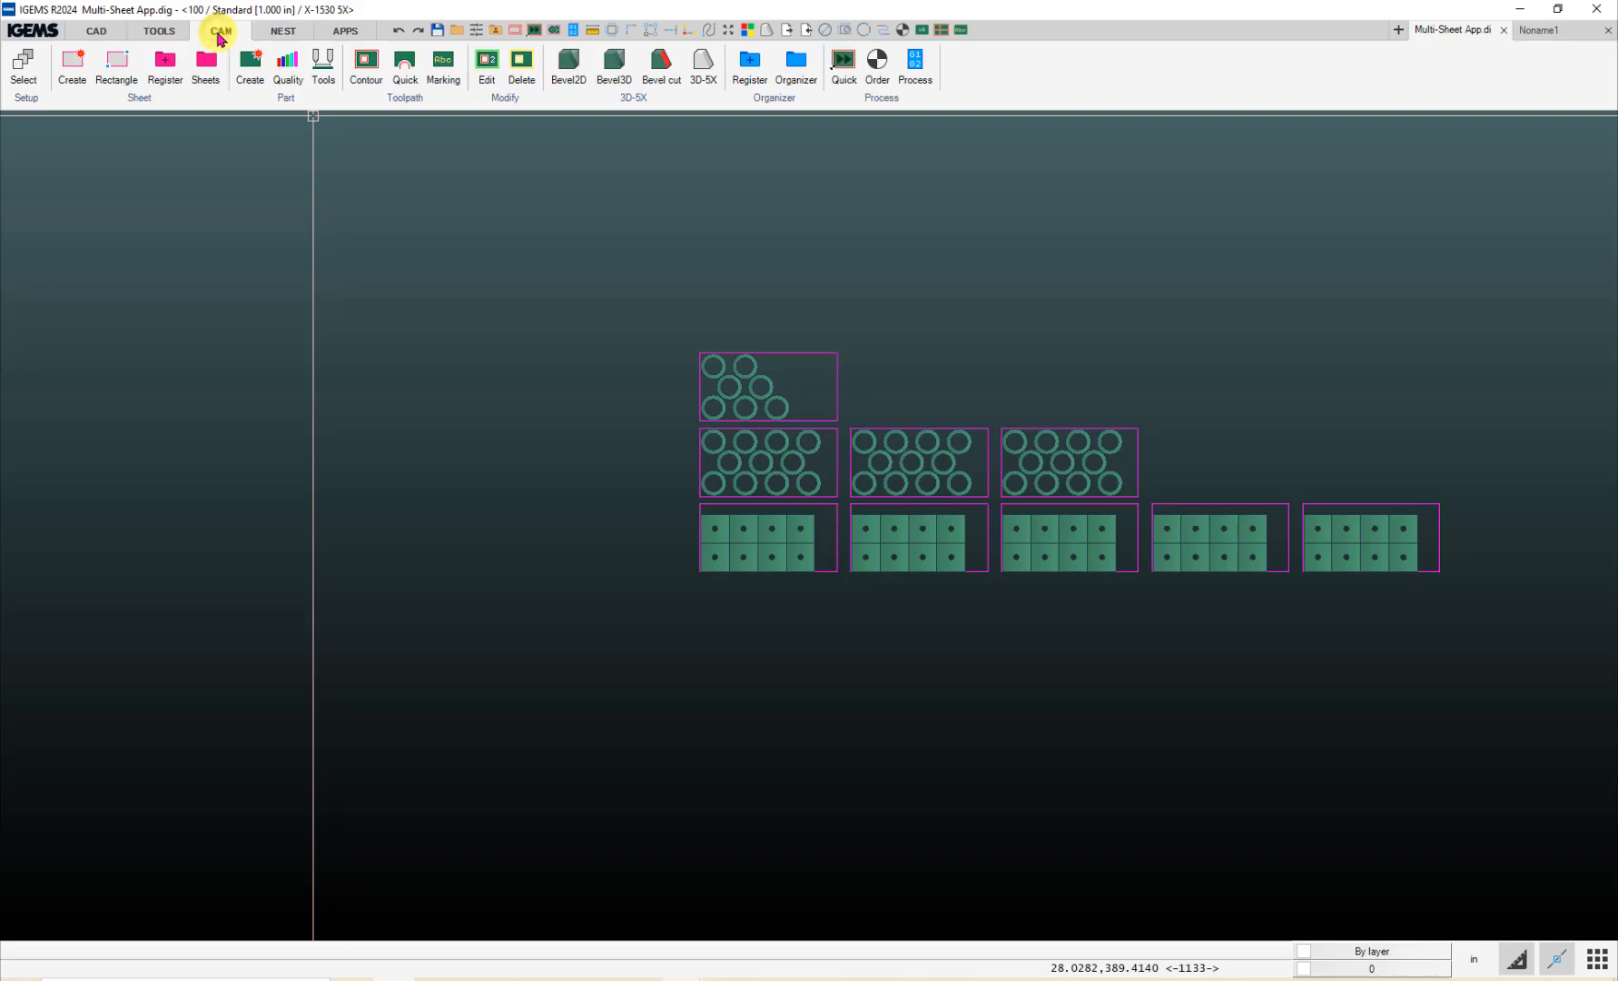
pyautogui.click(430, 102)
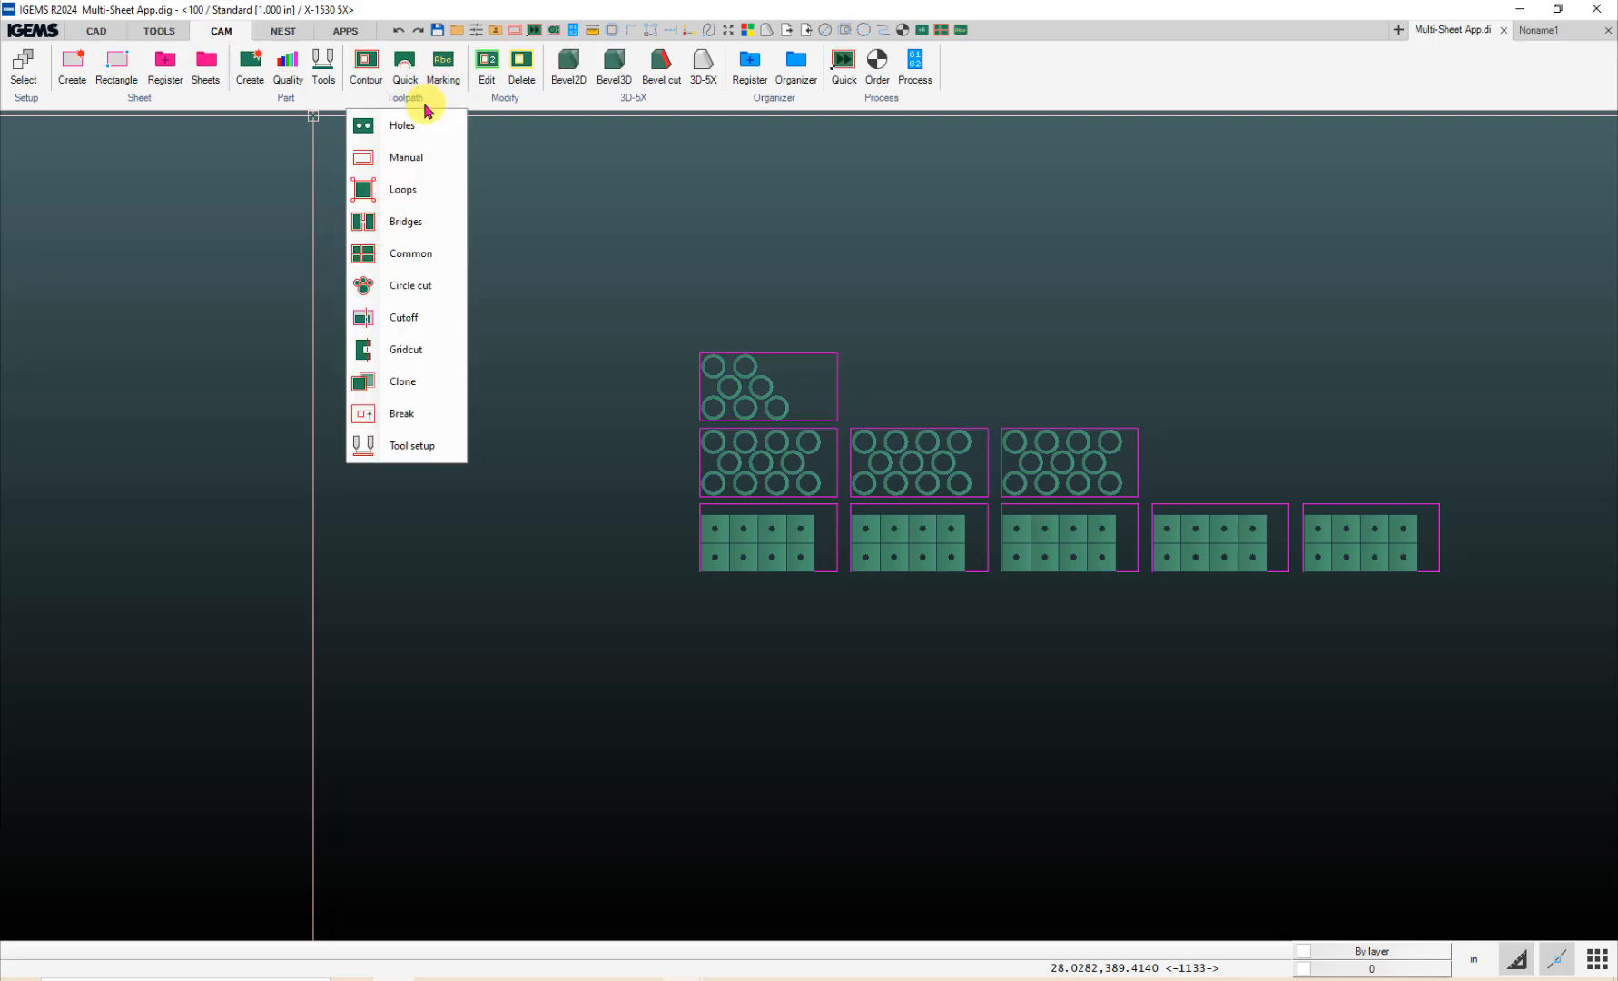
pyautogui.click(408, 257)
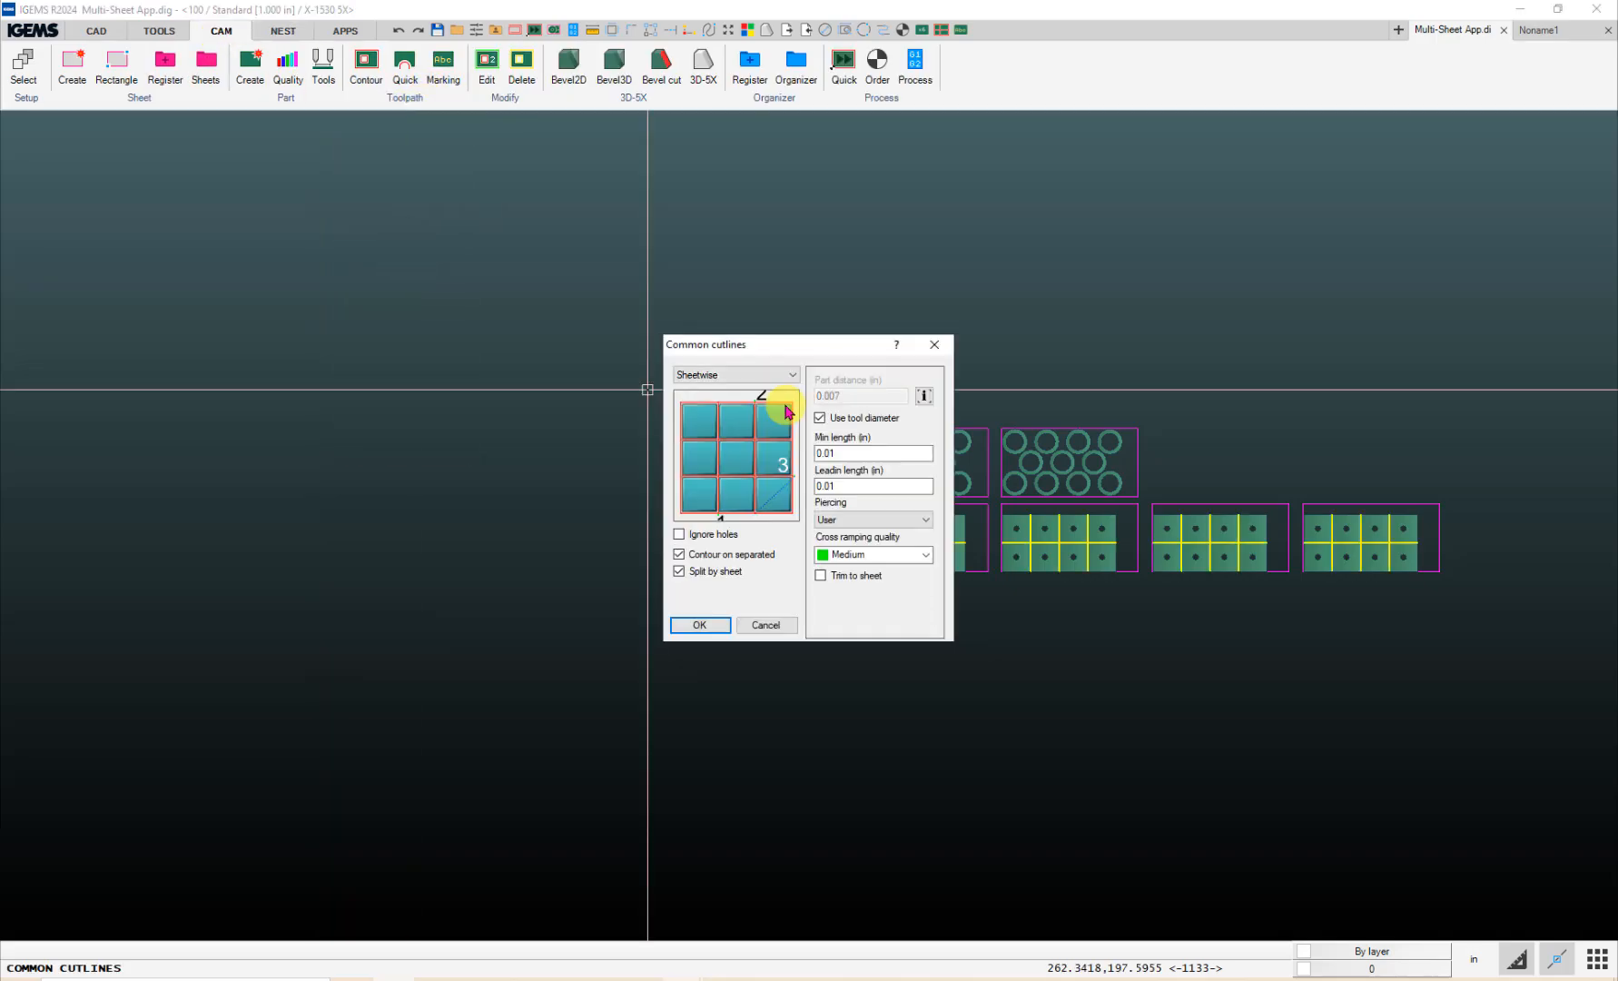
pyautogui.moveTo(820, 359); pyautogui.dragTo(520, 315)
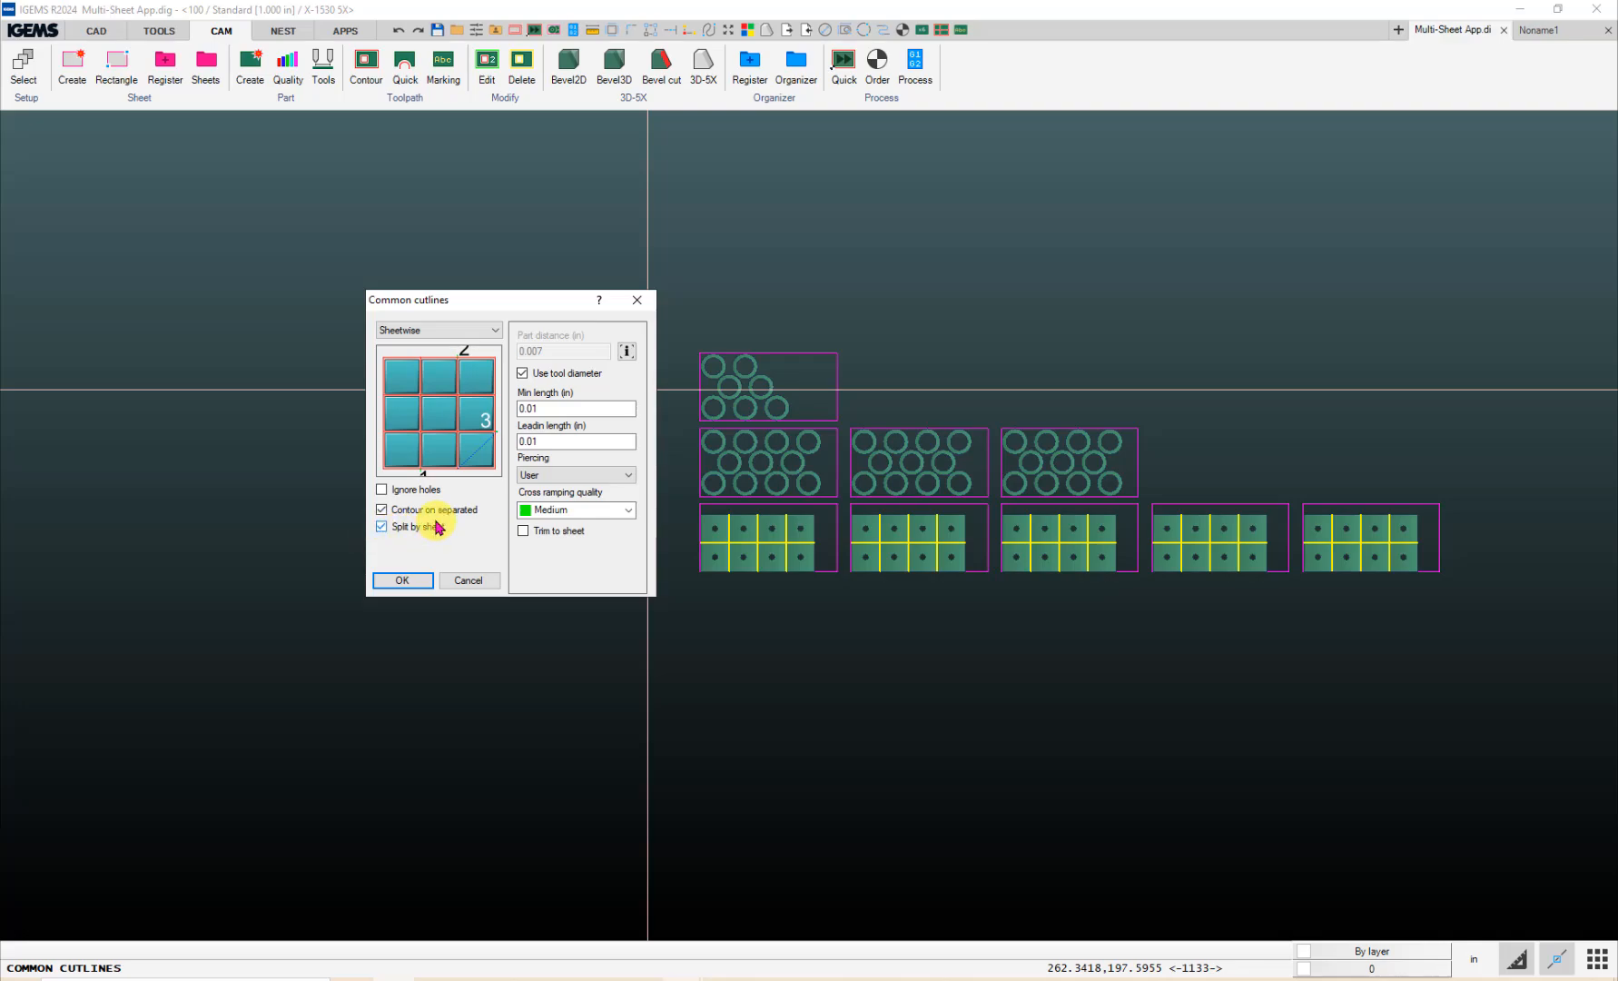
pyautogui.click(422, 584)
pyautogui.moveTo(673, 317); pyautogui.dragTo(842, 600)
pyautogui.rightClick(842, 600)
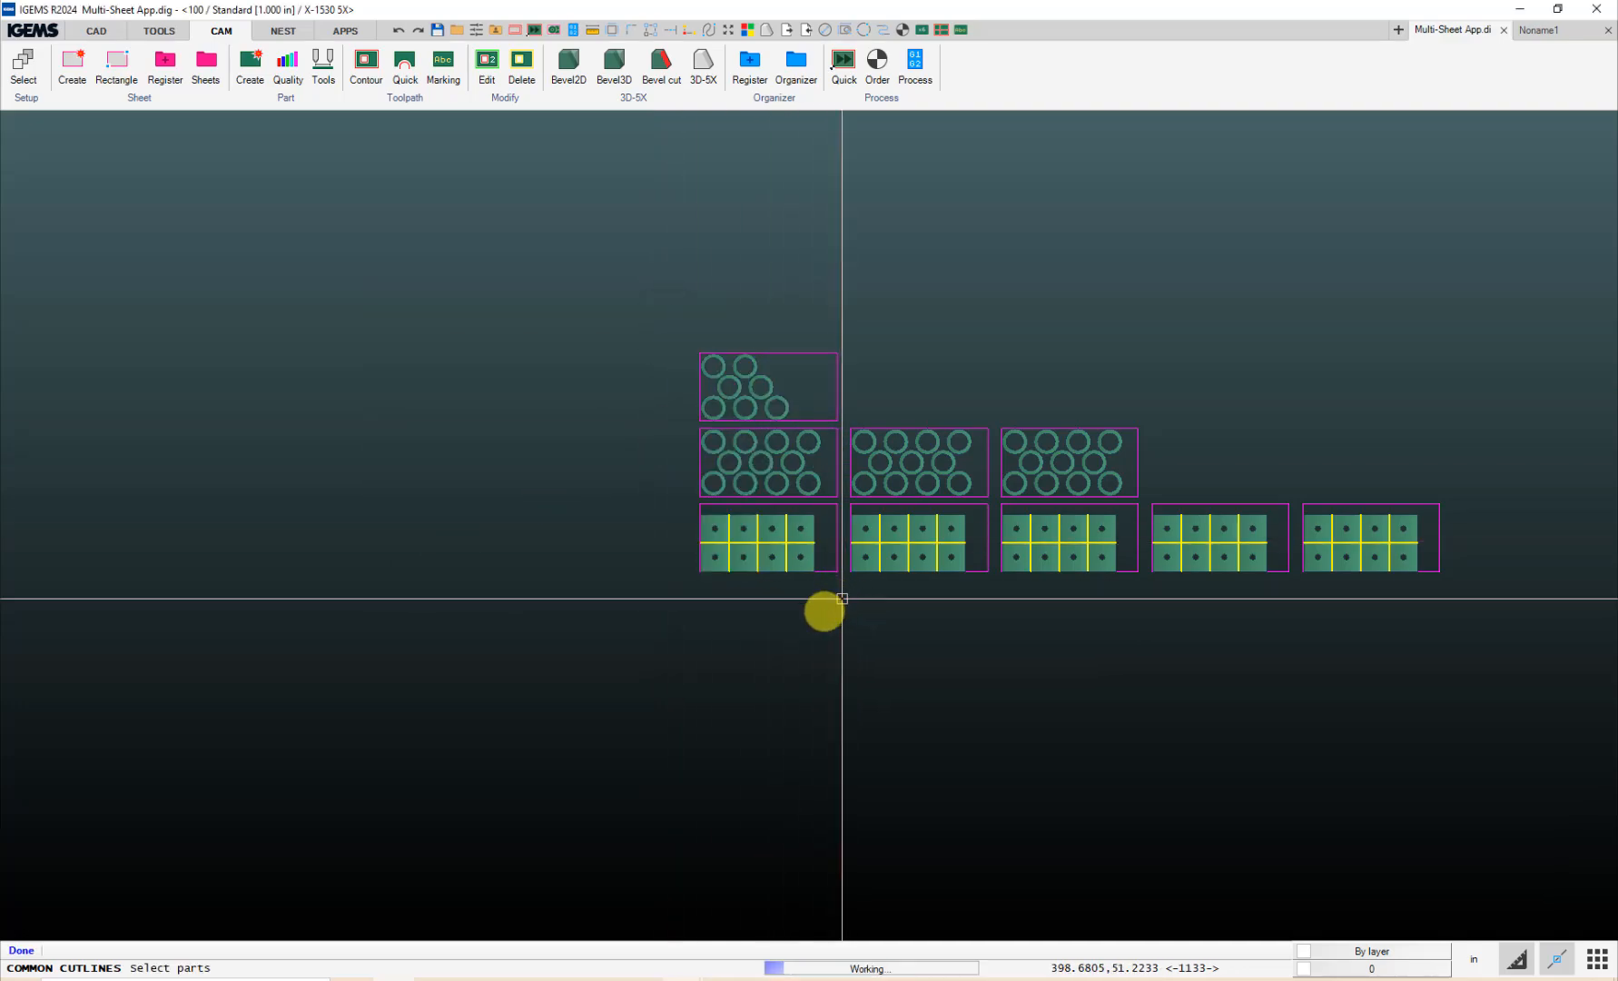
# Step: Generate the cutting order for the three sheets that carry toolpaths
pyautogui.scroll(2, 835, 463)
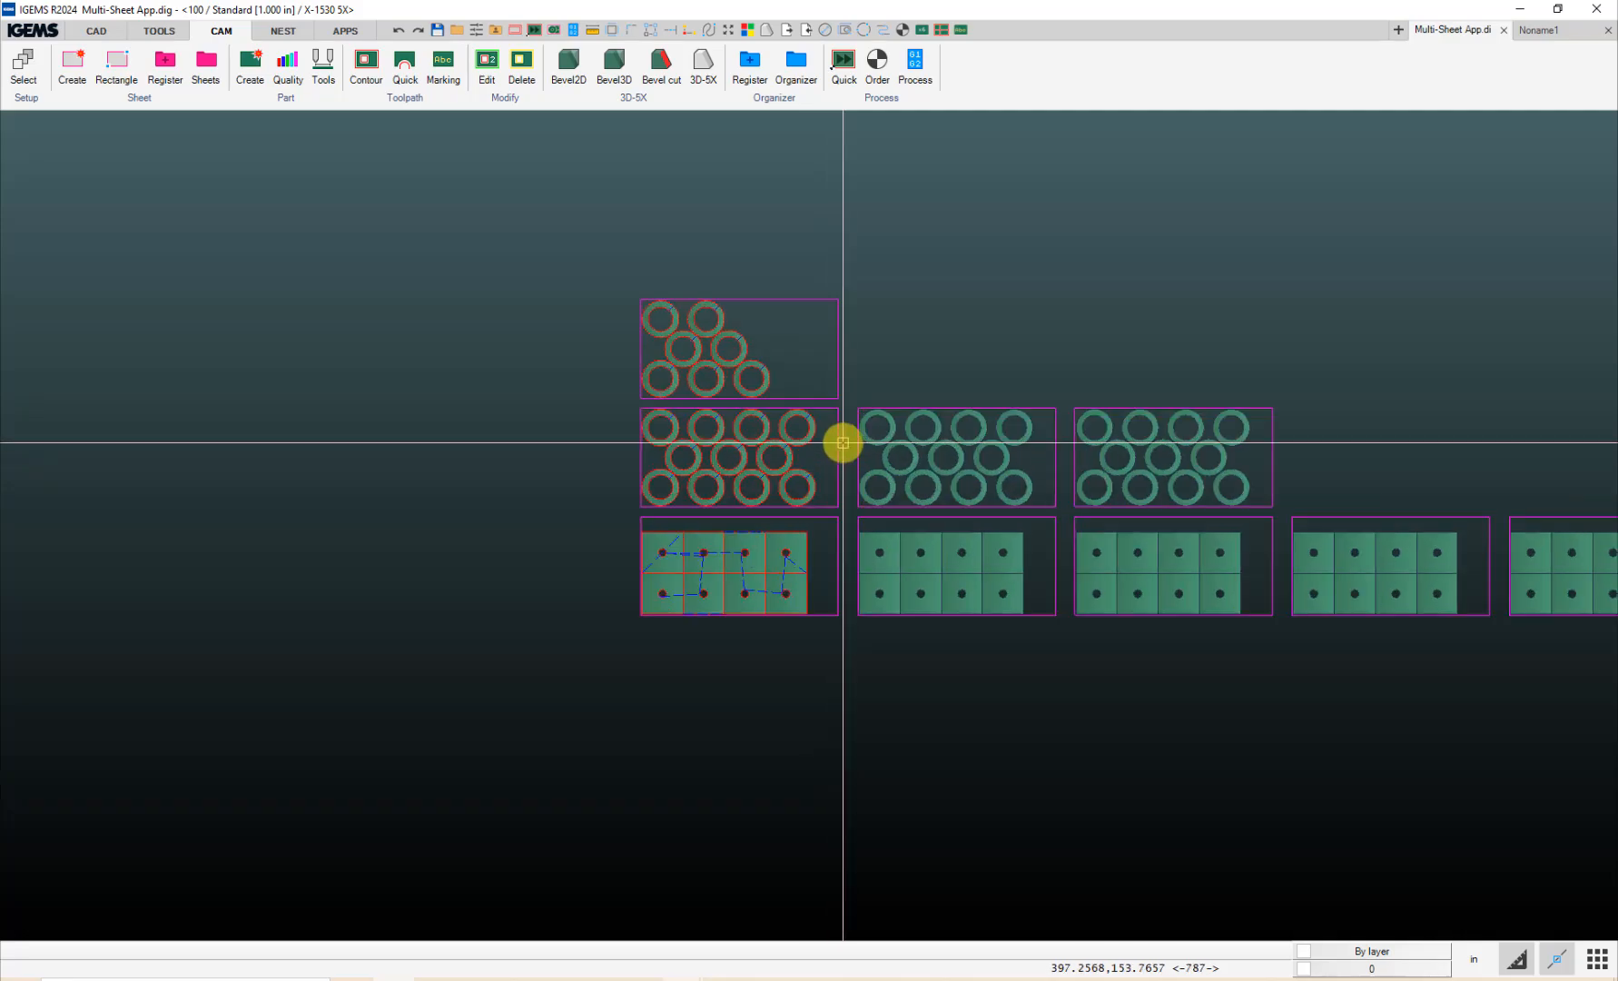
pyautogui.click(878, 68)
pyautogui.moveTo(583, 273); pyautogui.dragTo(827, 706)
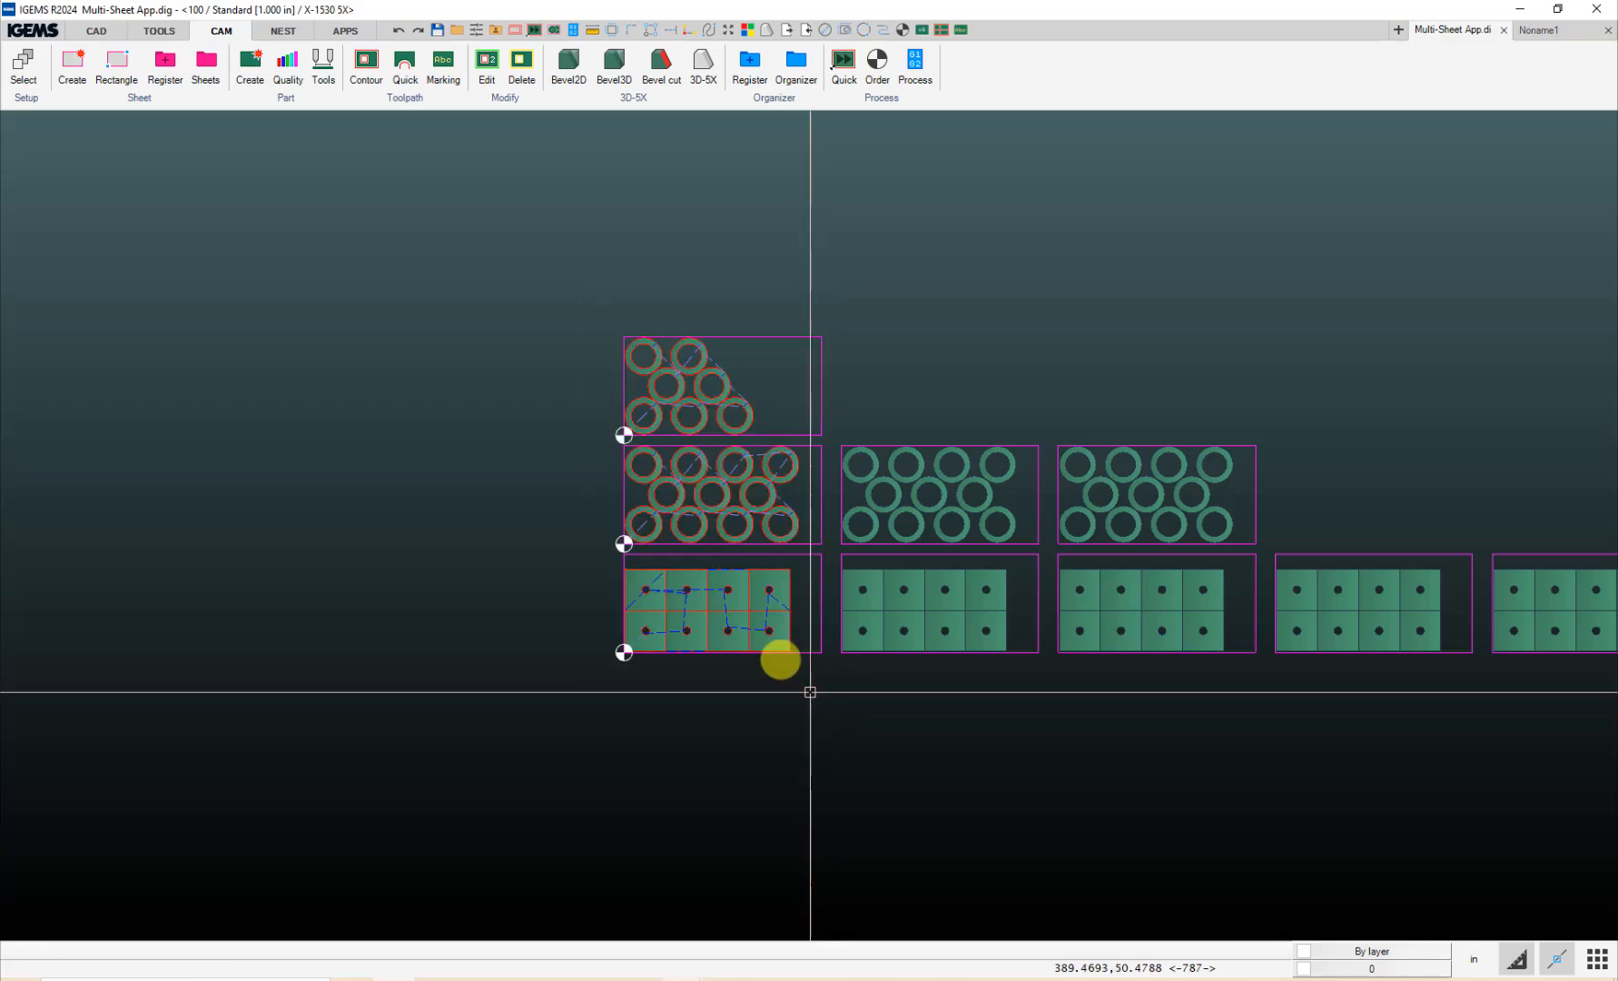
# Step: Process the cut order of the square-part sheet and save the NC file as 1231
pyautogui.scroll(2, 688, 429)
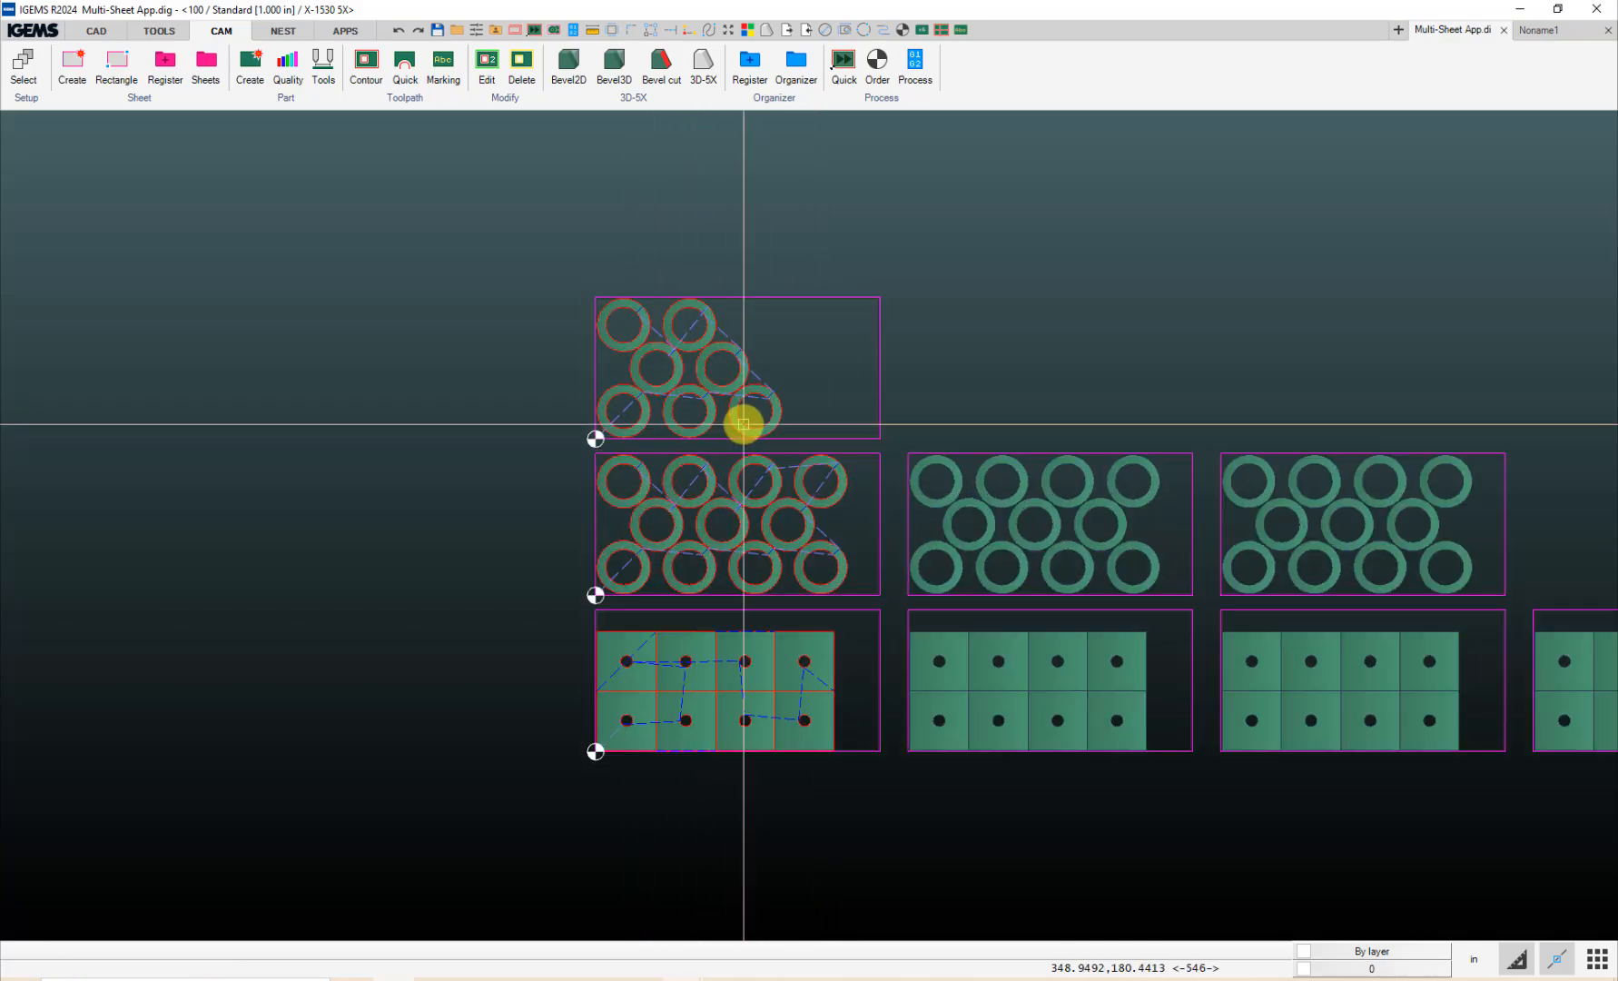
pyautogui.moveTo(744, 424); pyautogui.dragTo(650, 412, button='middle')
pyautogui.scroll(1, 665, 364)
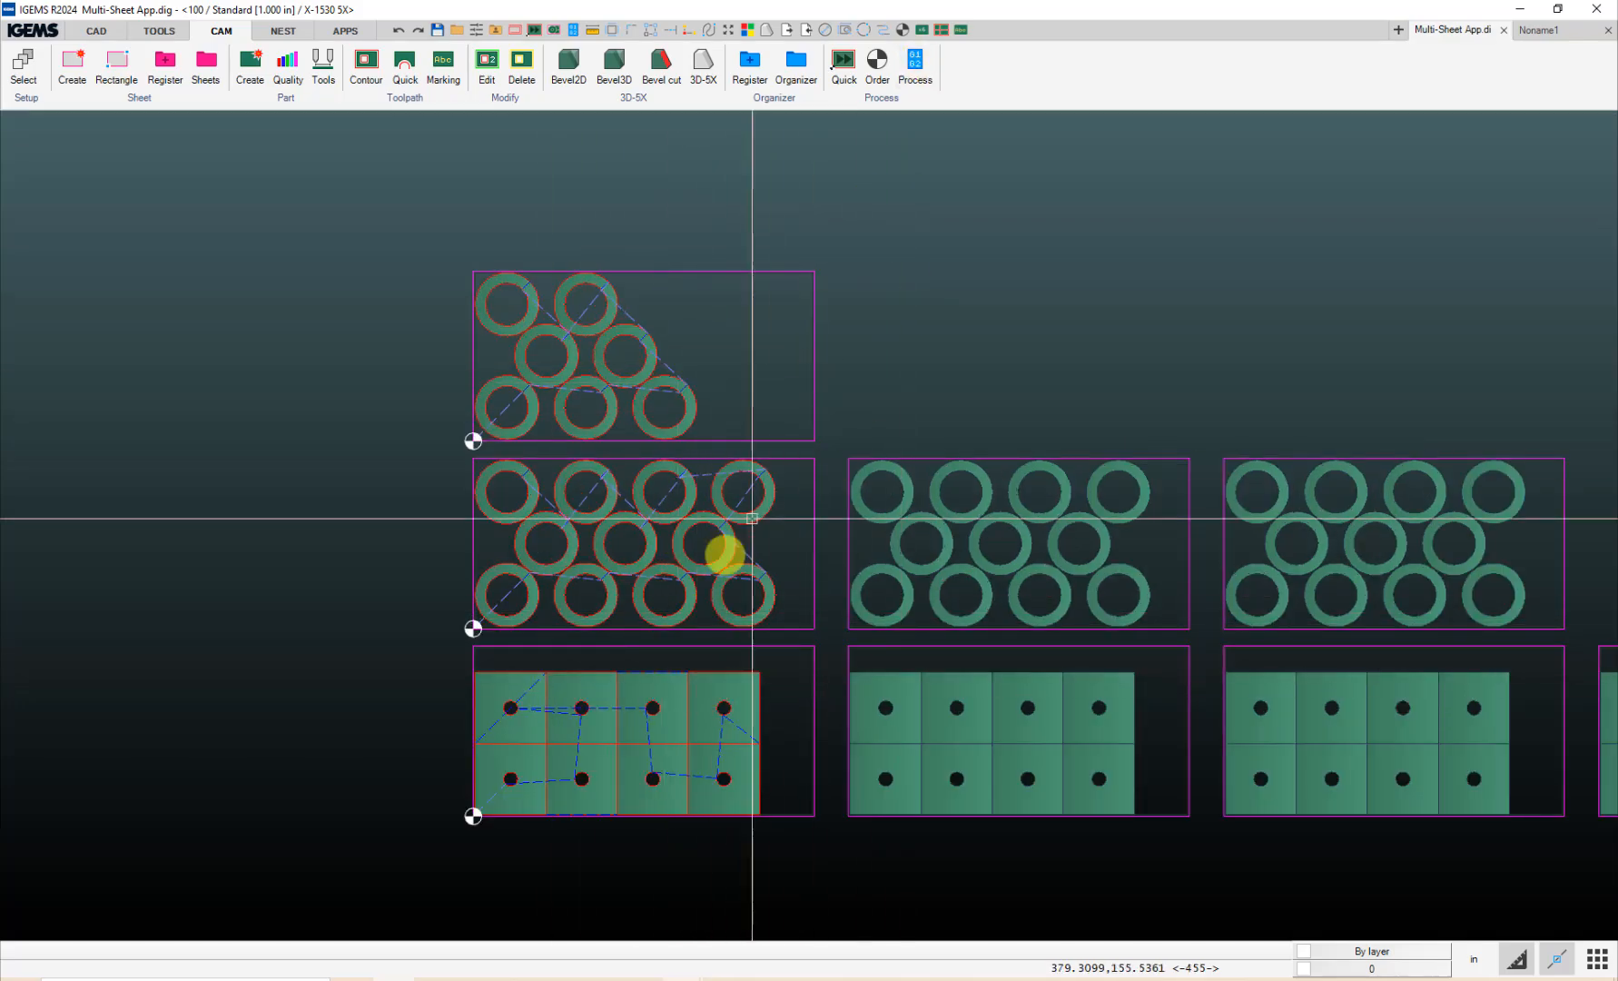
pyautogui.click(916, 65)
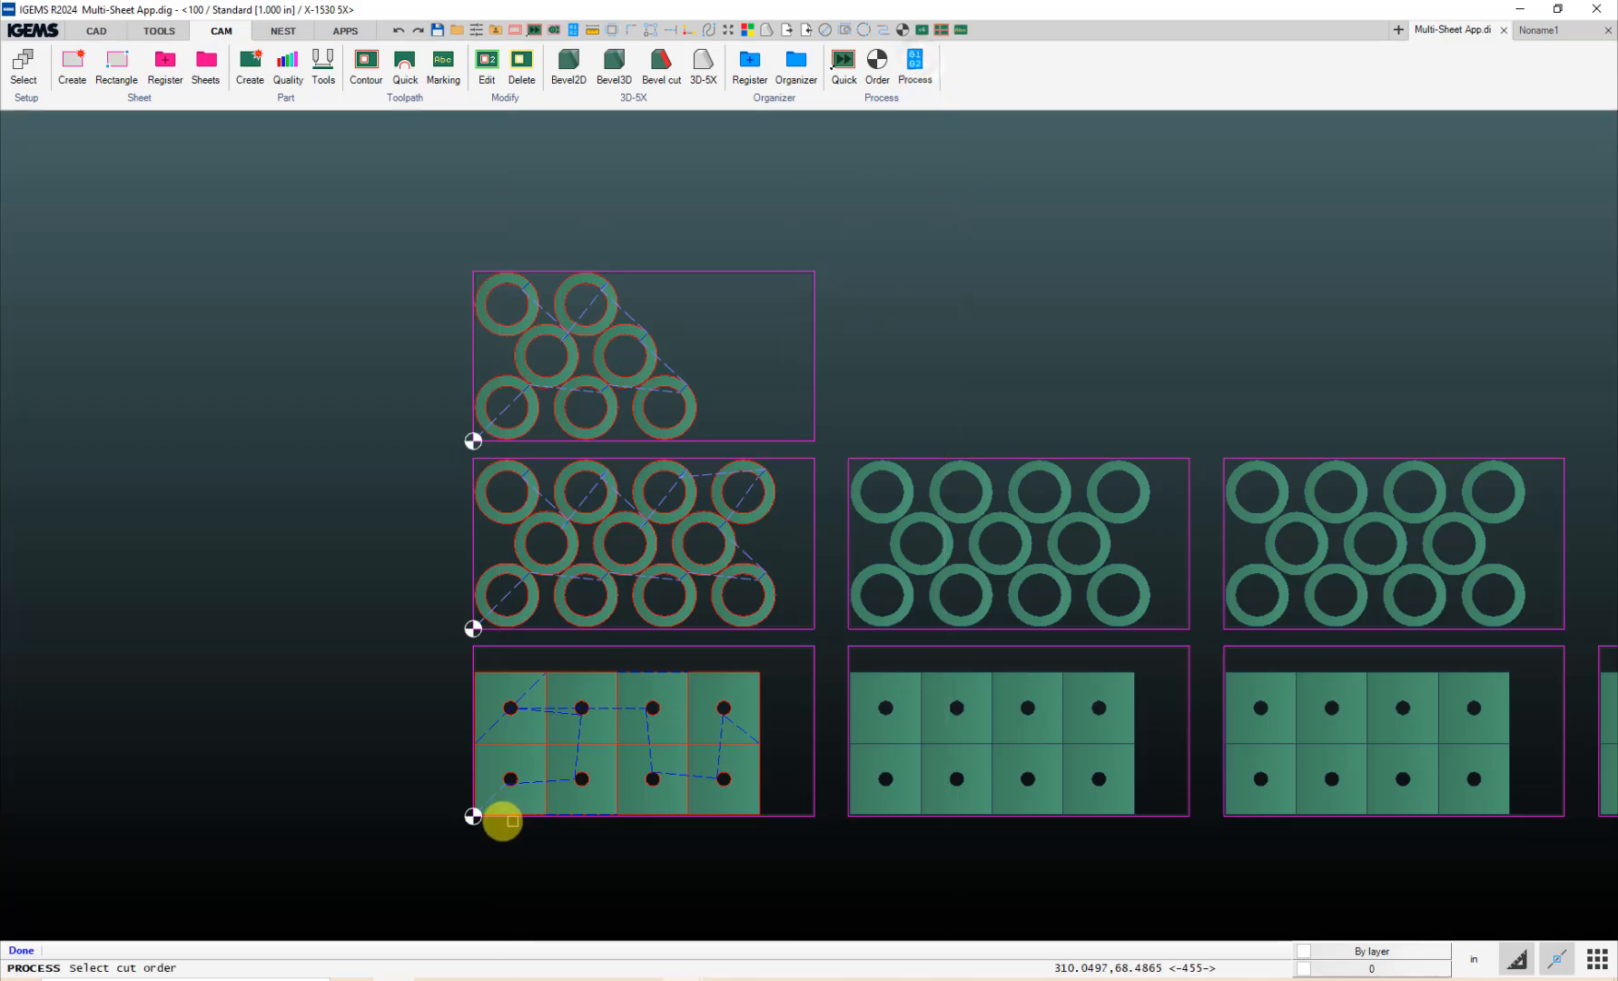
pyautogui.click(475, 814)
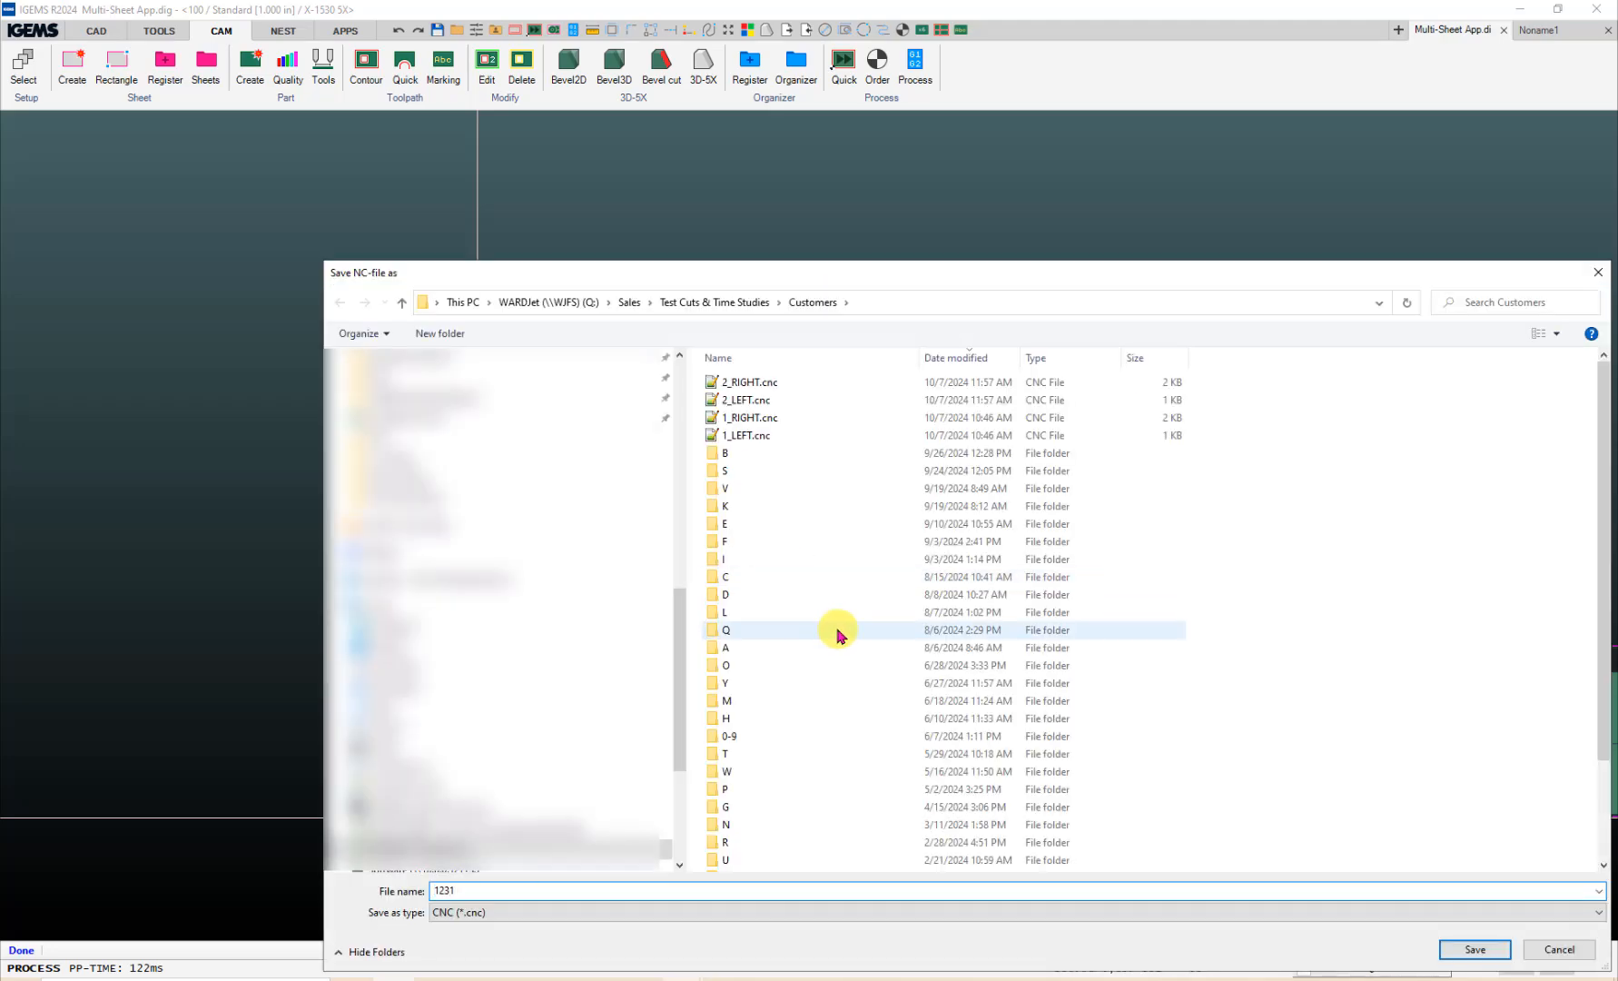
pyautogui.press('Return')
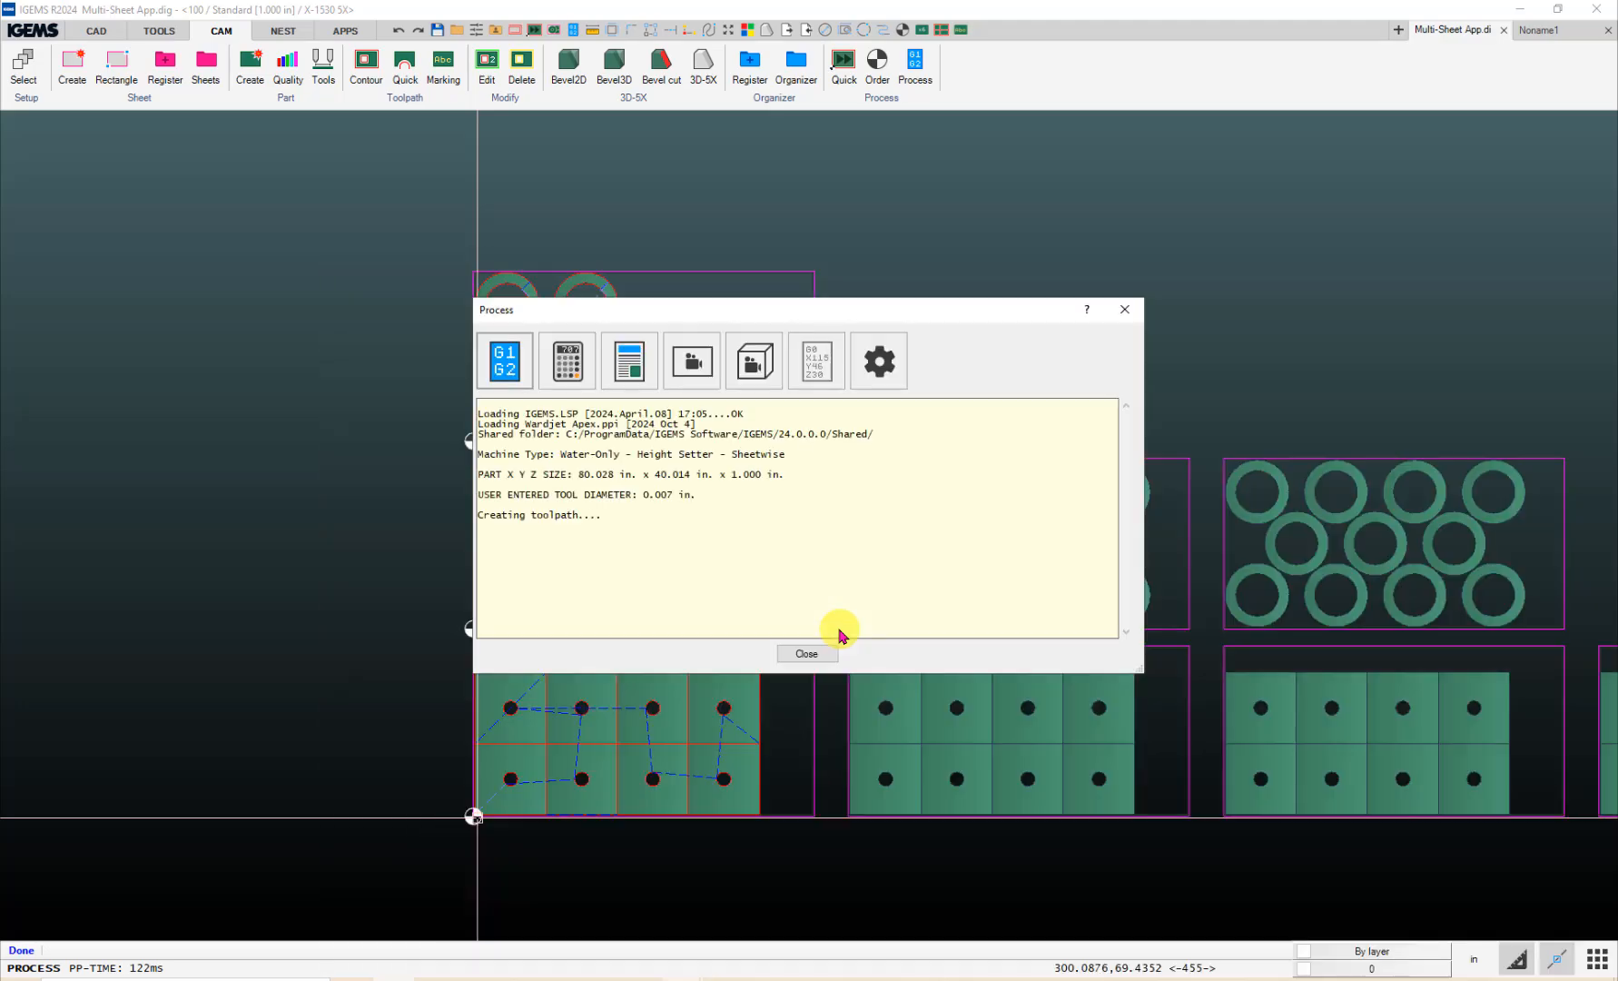
# Step: Generate the process report for the 1231 program
pyautogui.moveTo(716, 306); pyautogui.dragTo(747, 297)
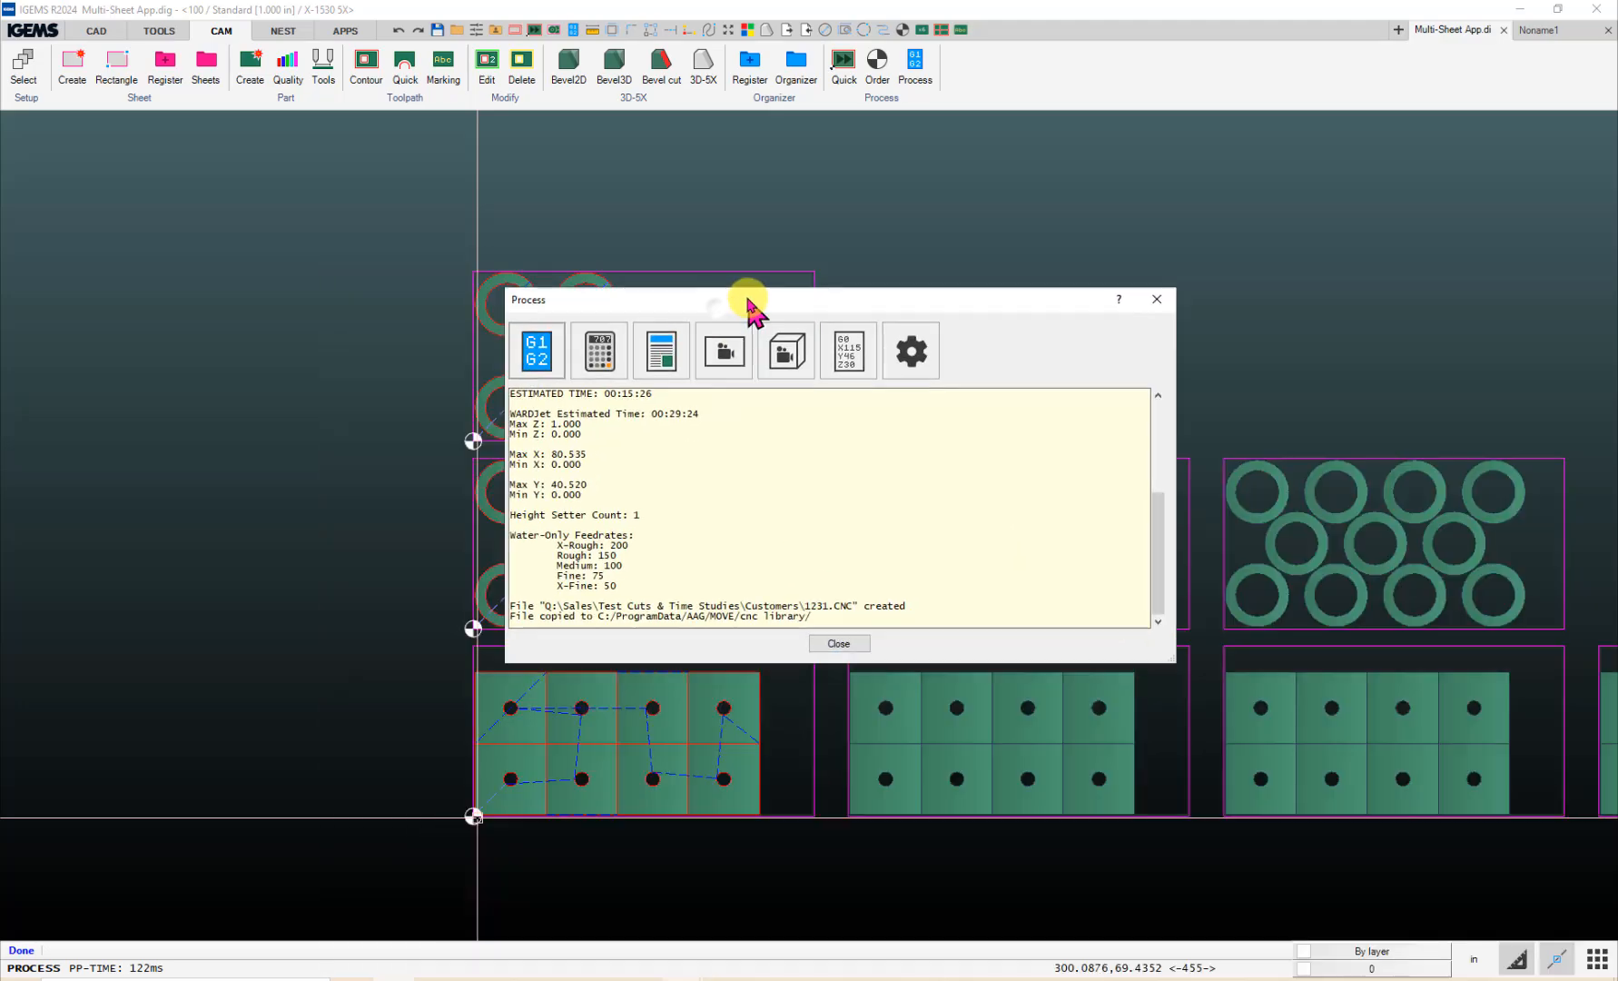
pyautogui.click(656, 366)
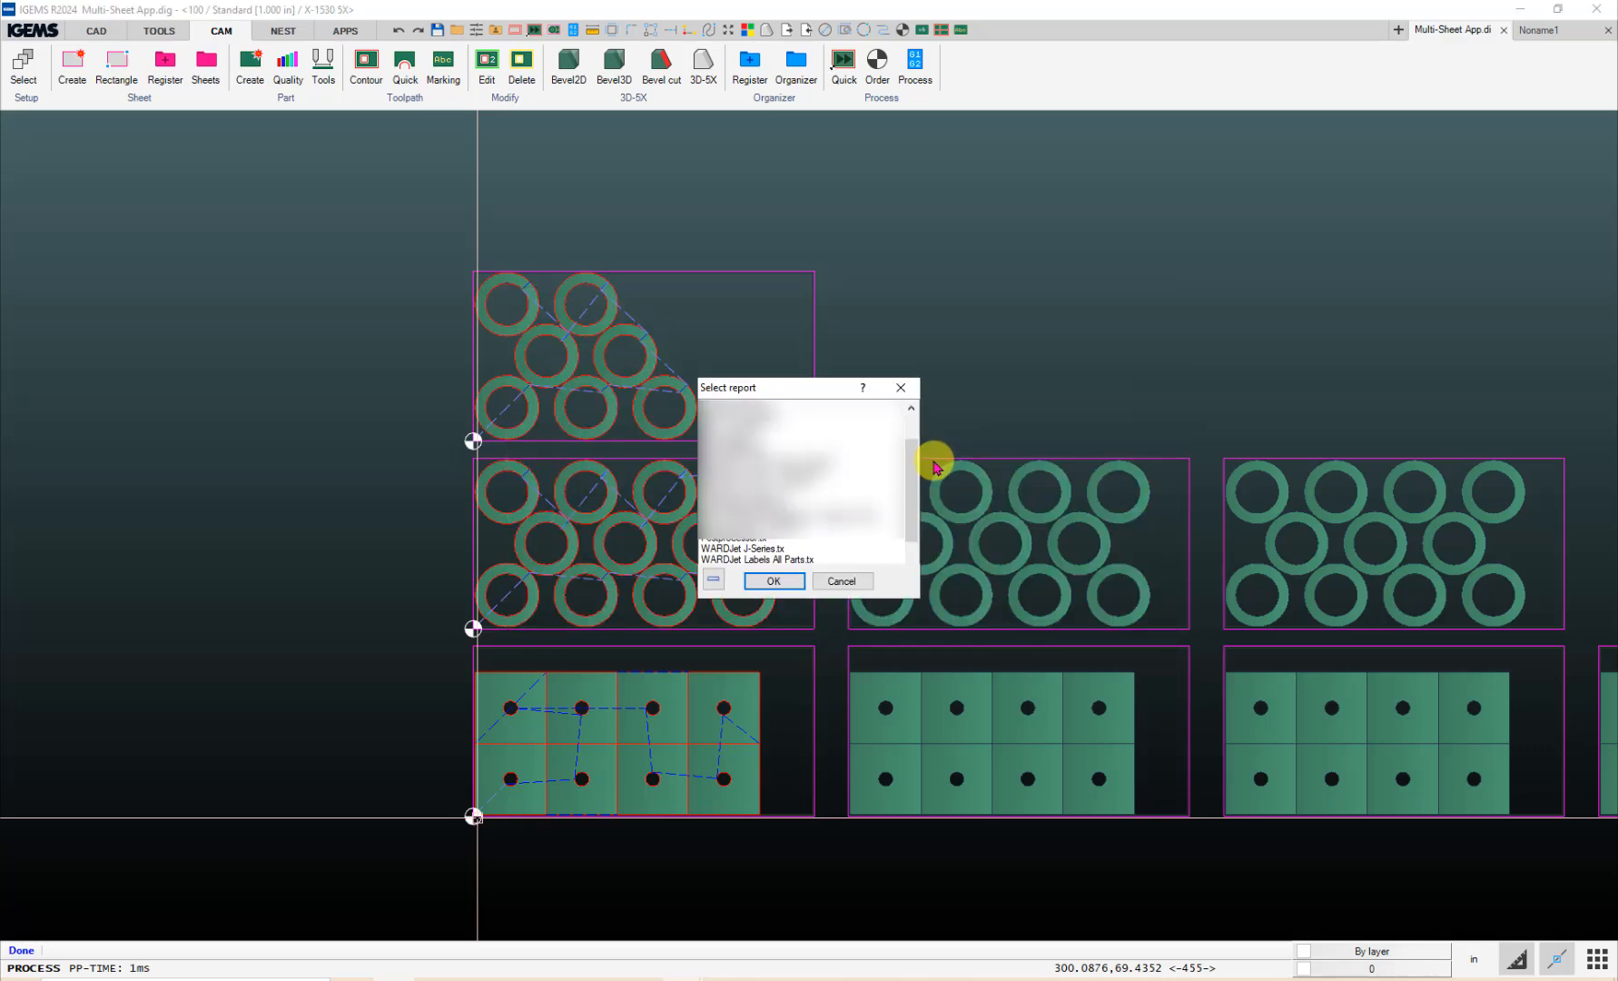
pyautogui.click(773, 581)
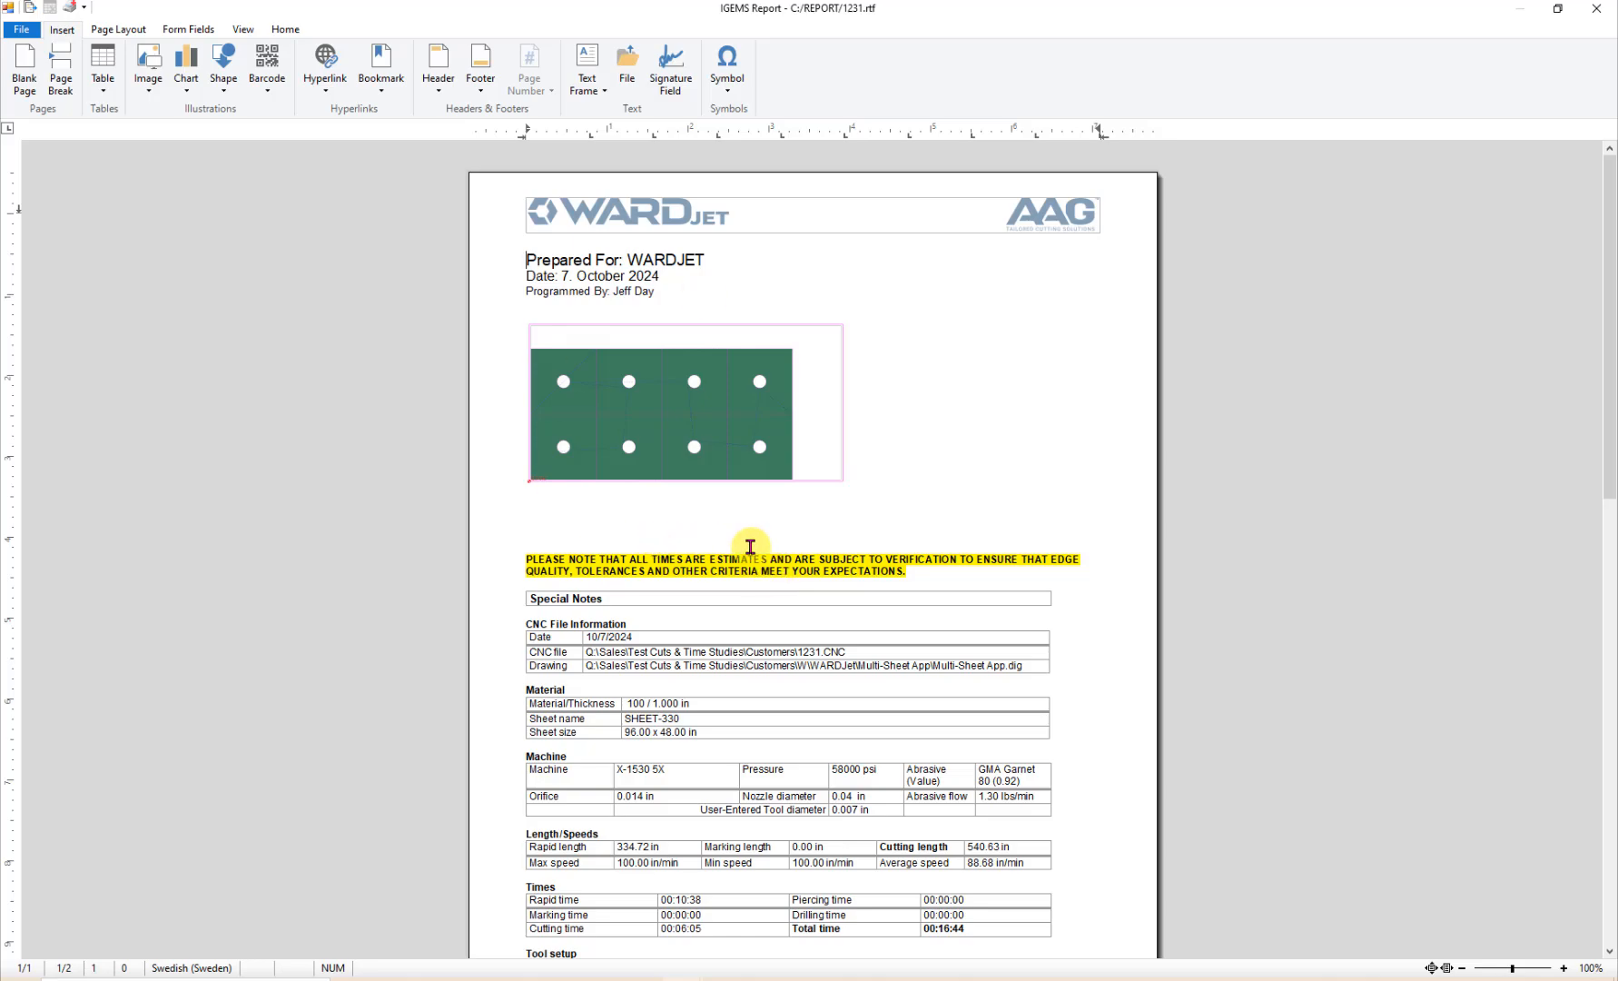
# Step: Examine the total cutting time and part list in the process report, and close the report and process results
pyautogui.scroll(-1, 750, 546)
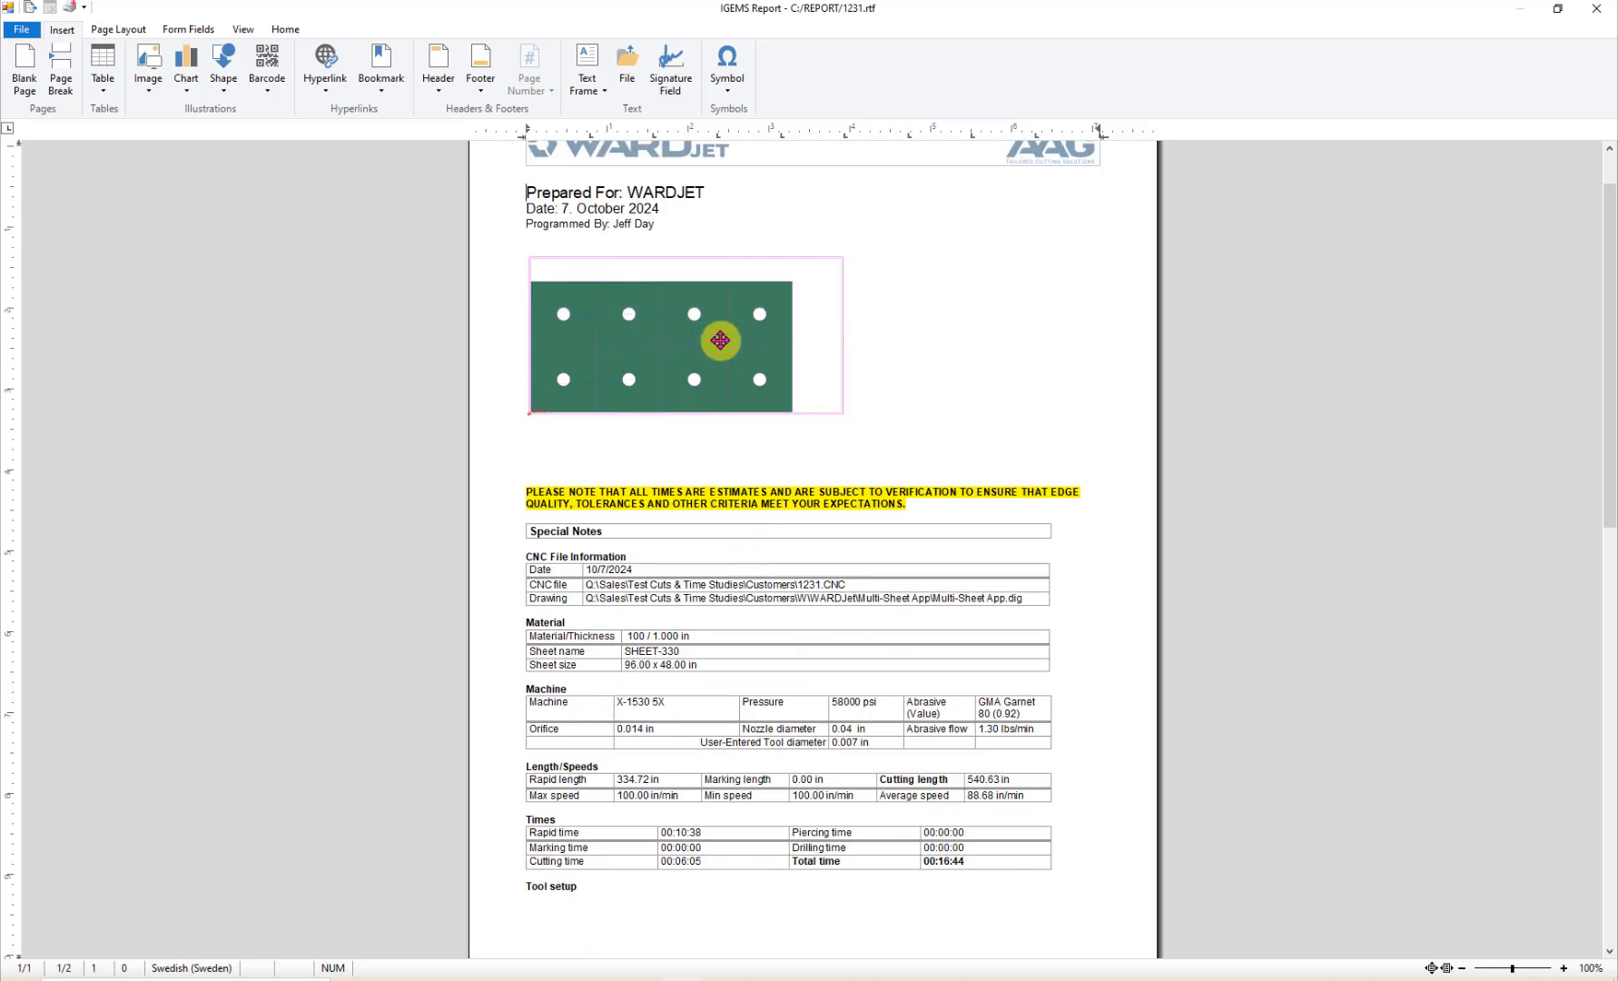
pyautogui.moveTo(976, 863); pyautogui.dragTo(899, 860)
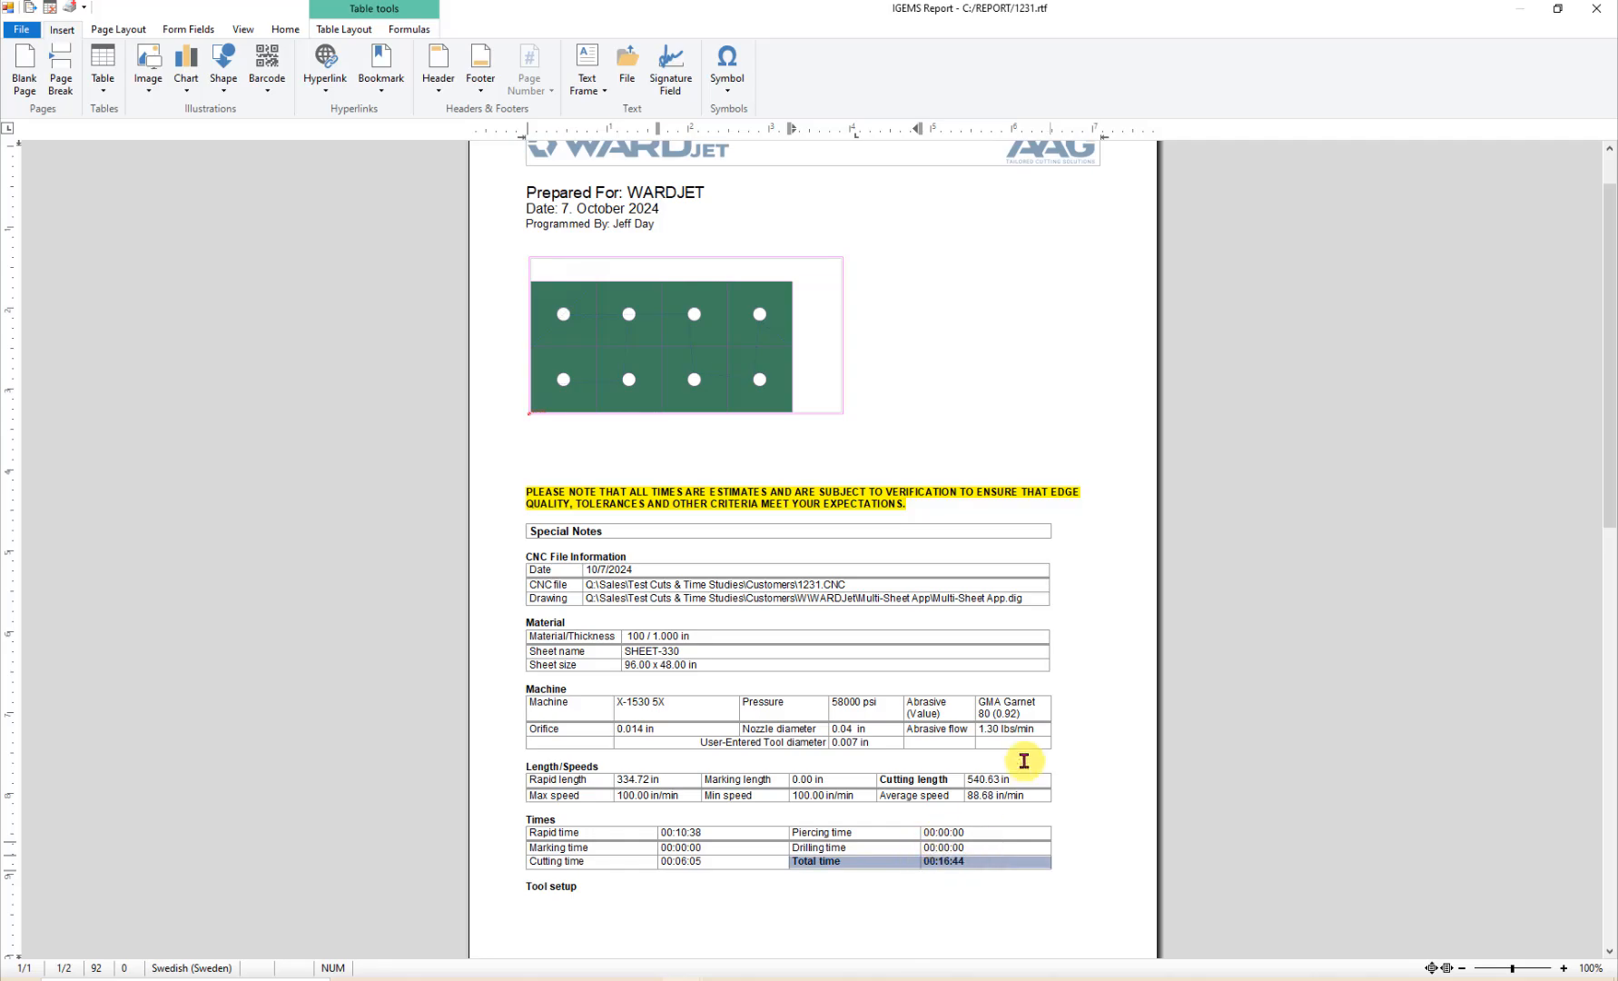
pyautogui.scroll(-10, 1025, 748)
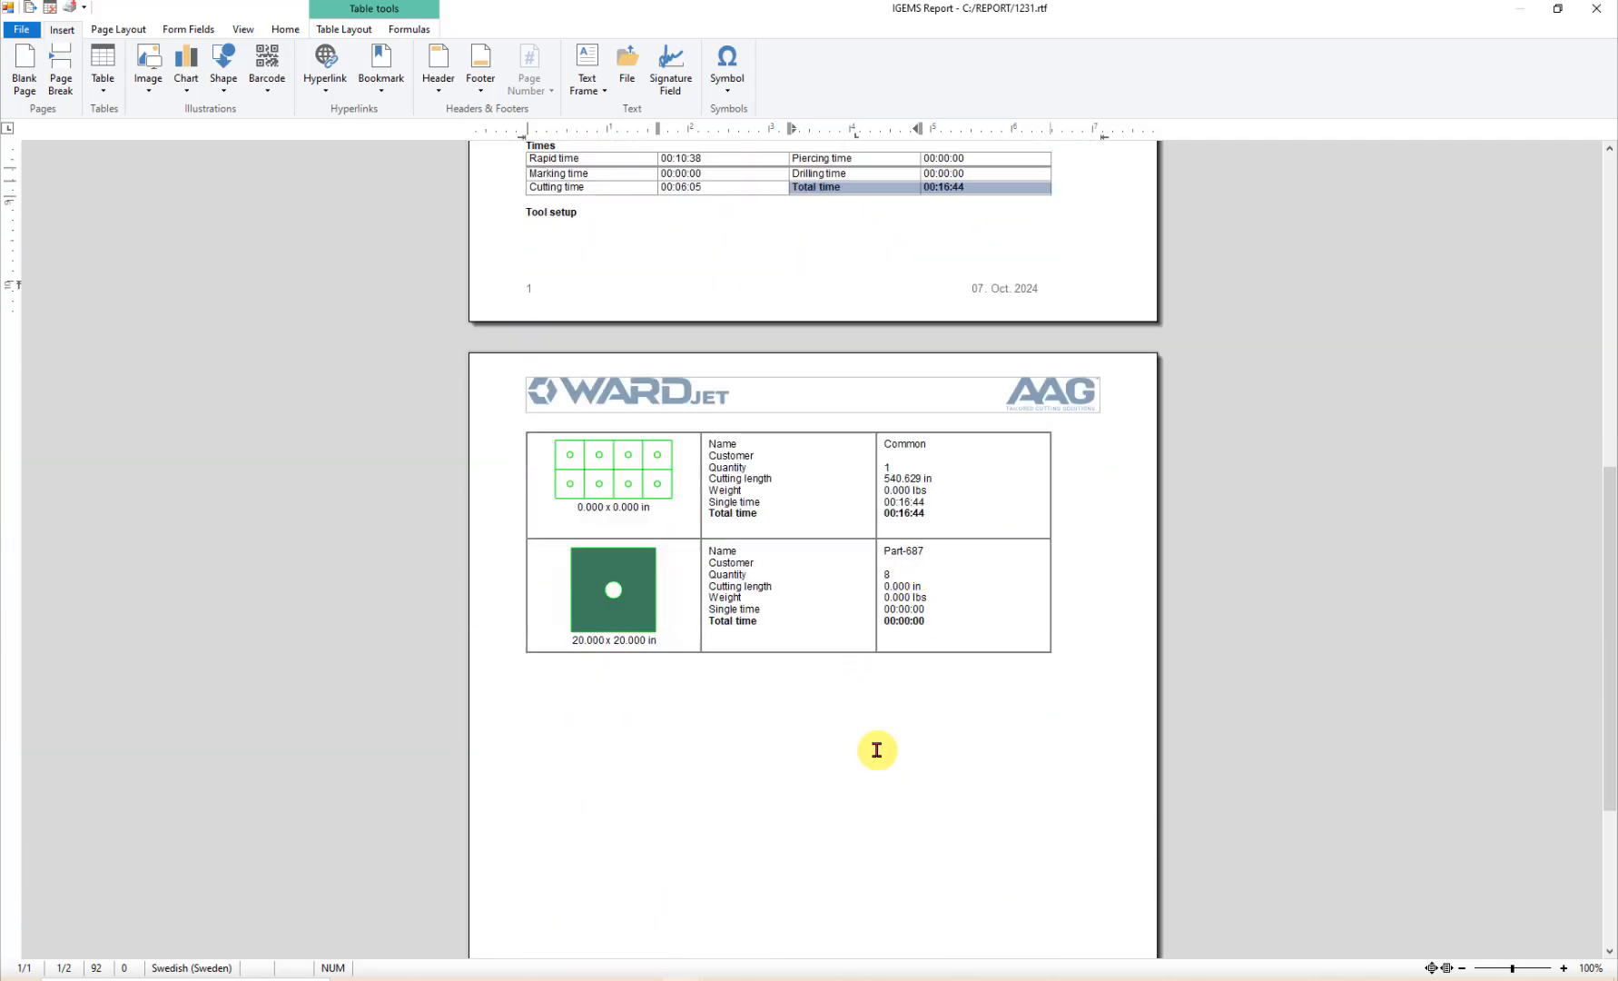
pyautogui.scroll(4, 993, 701)
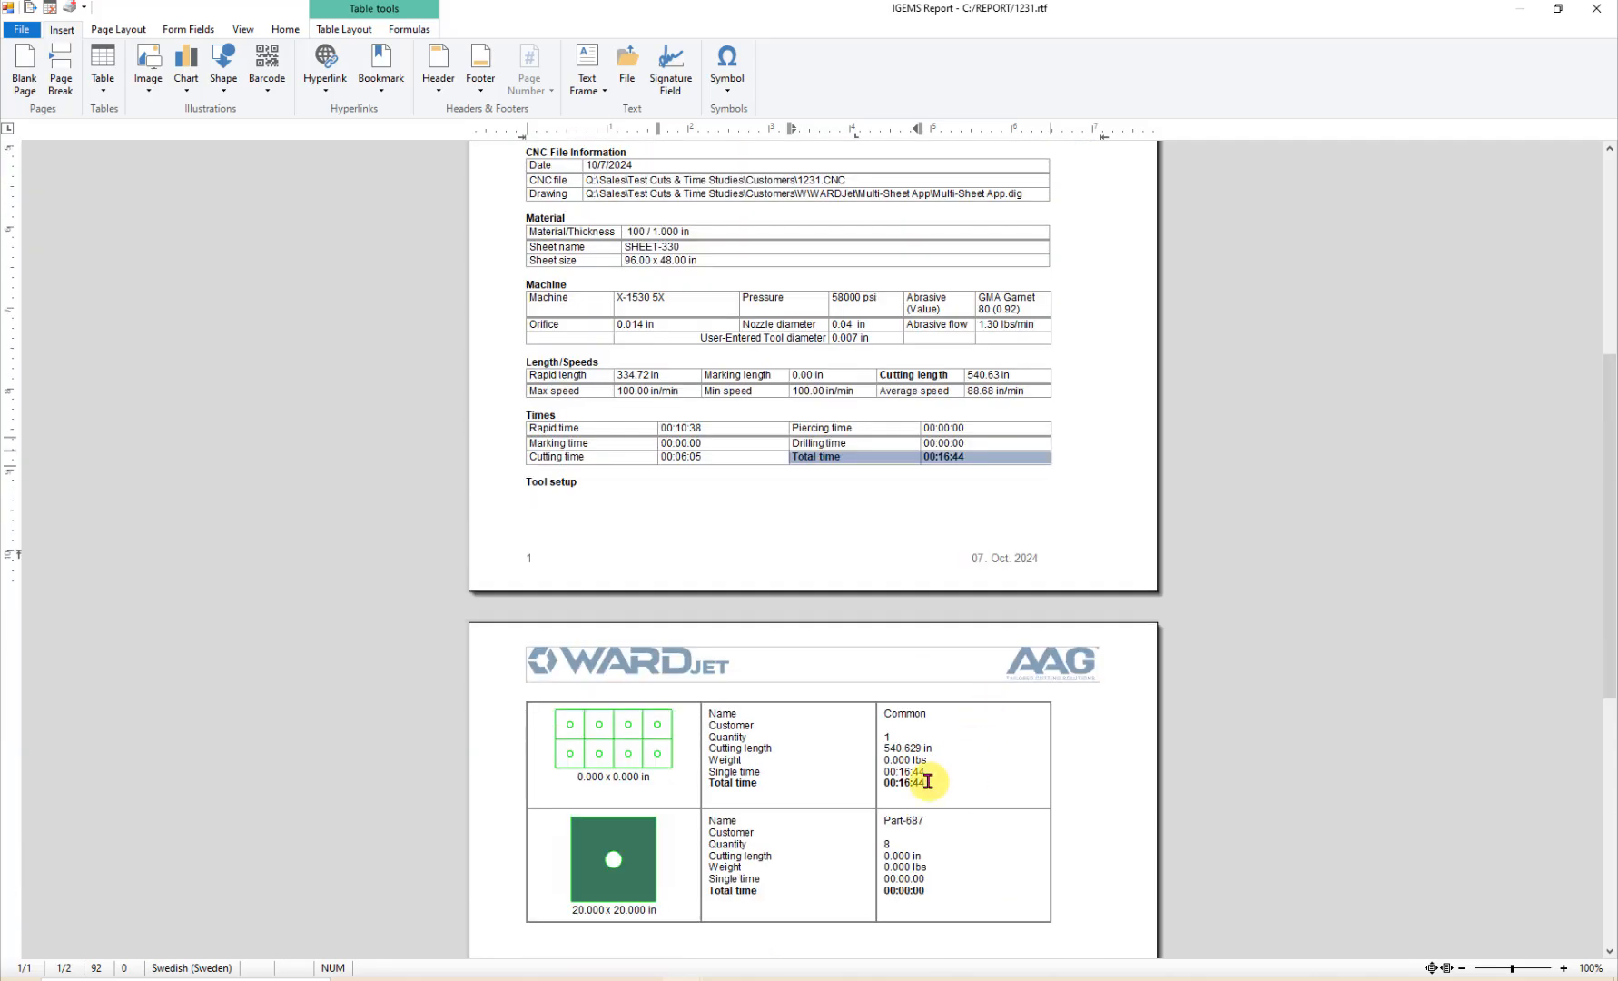
pyautogui.click(931, 779)
pyautogui.scroll(7, 957, 624)
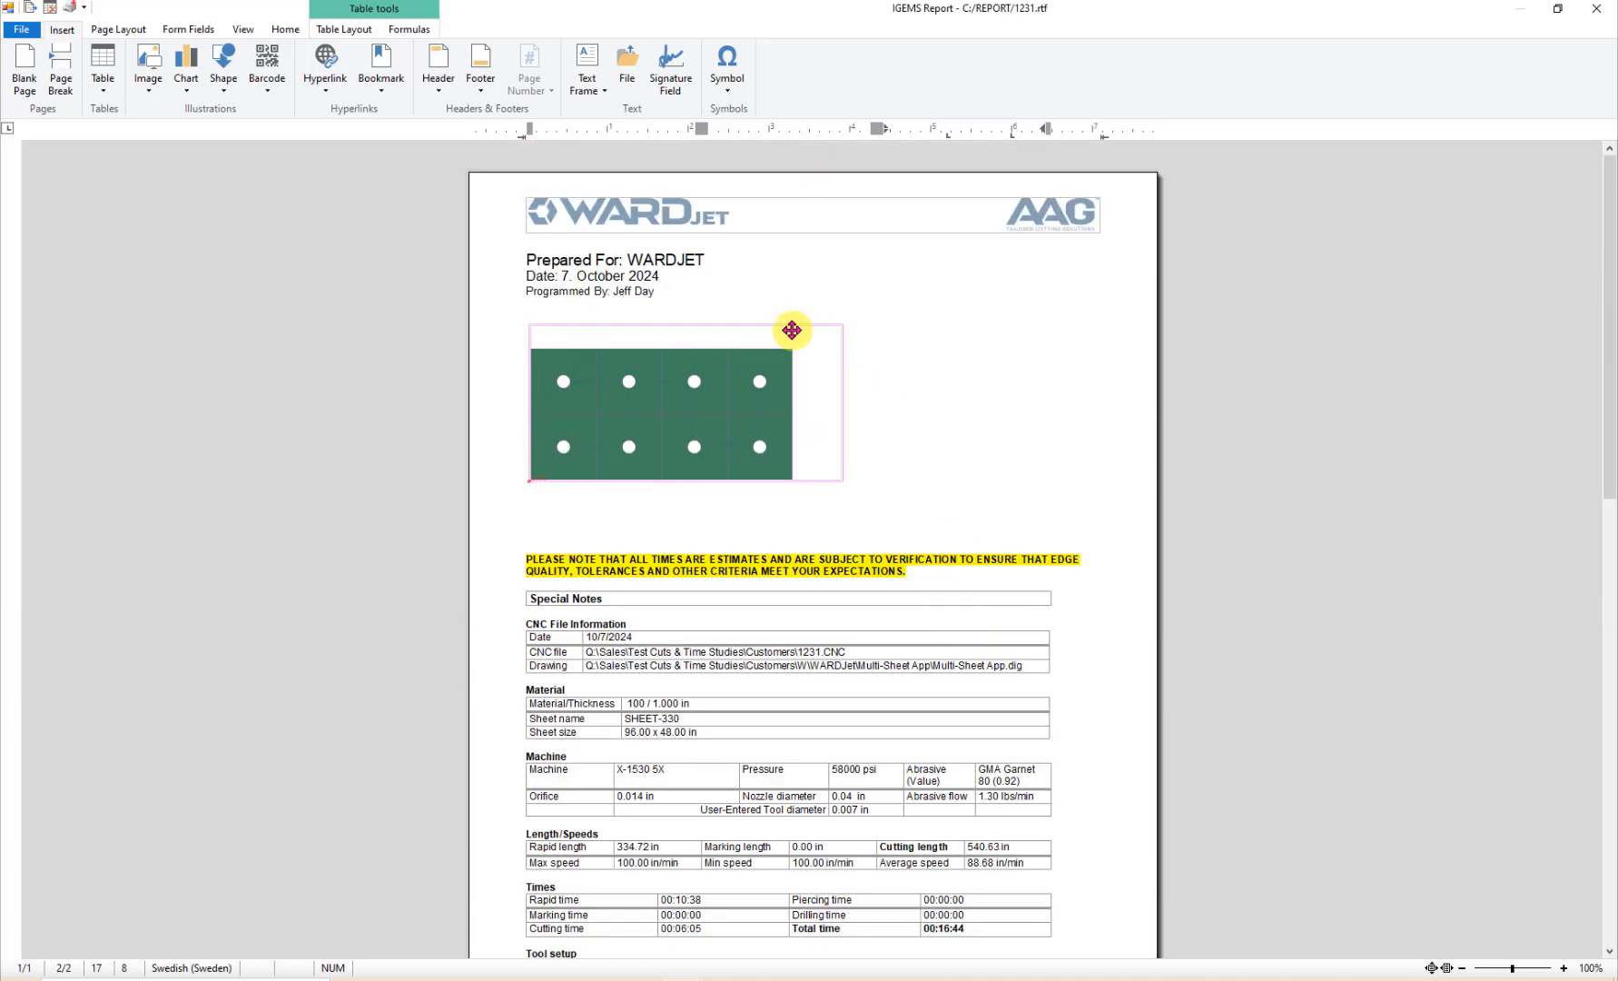
pyautogui.click(1601, 14)
pyautogui.click(816, 554)
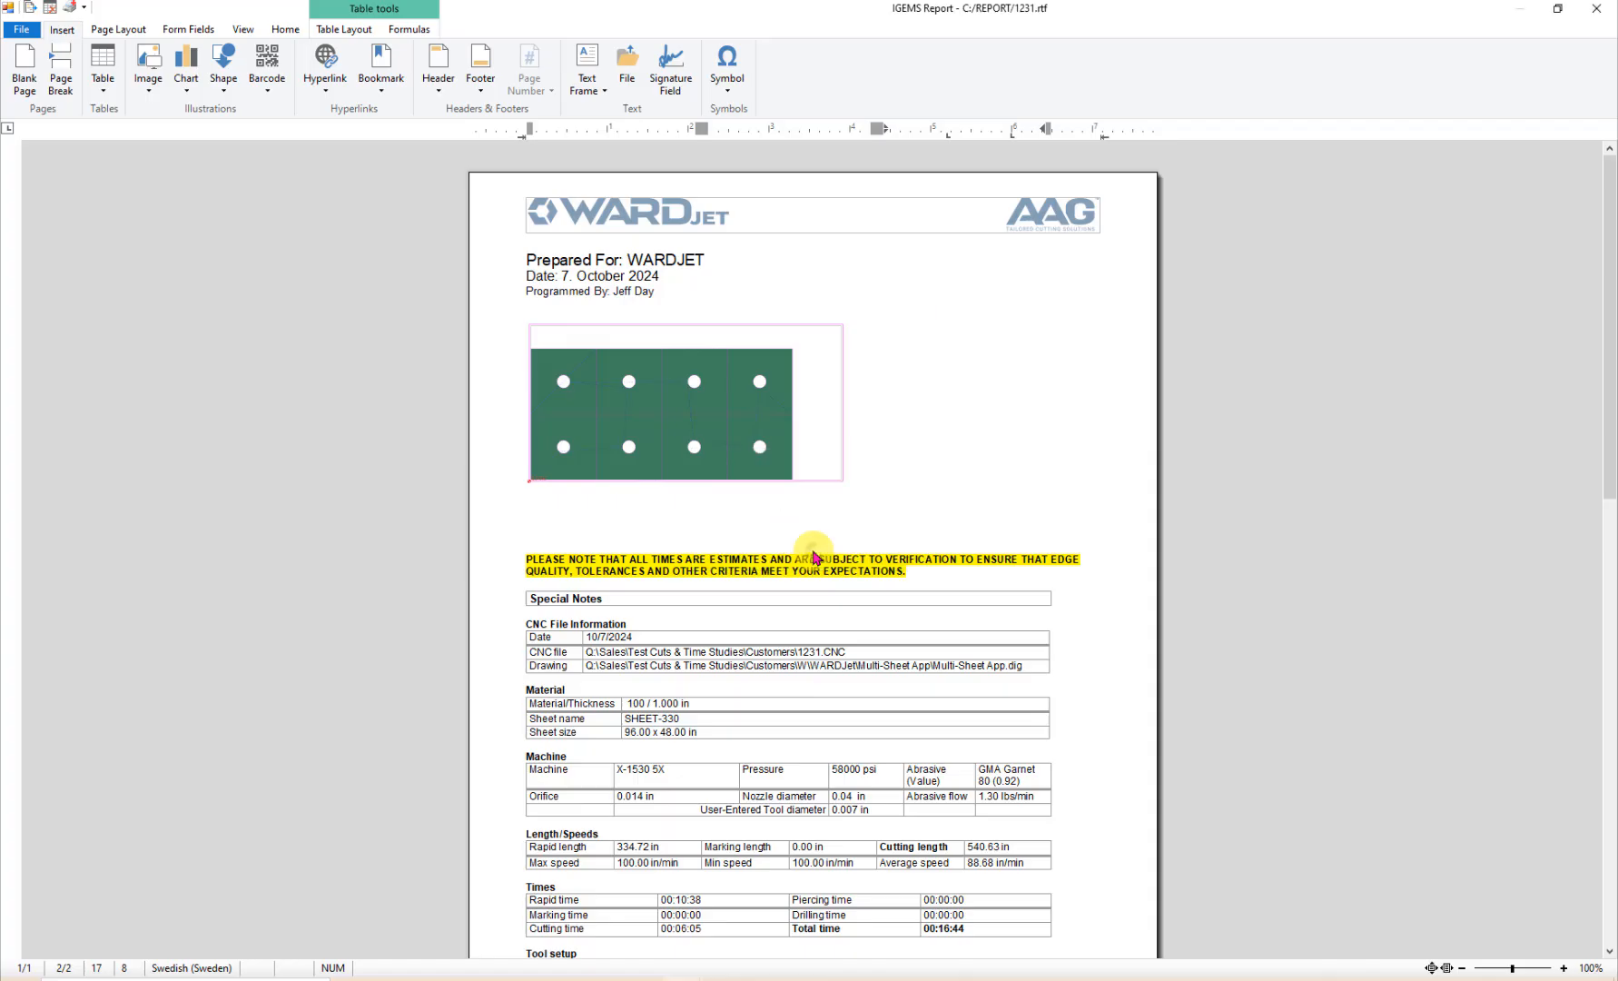
pyautogui.click(803, 653)
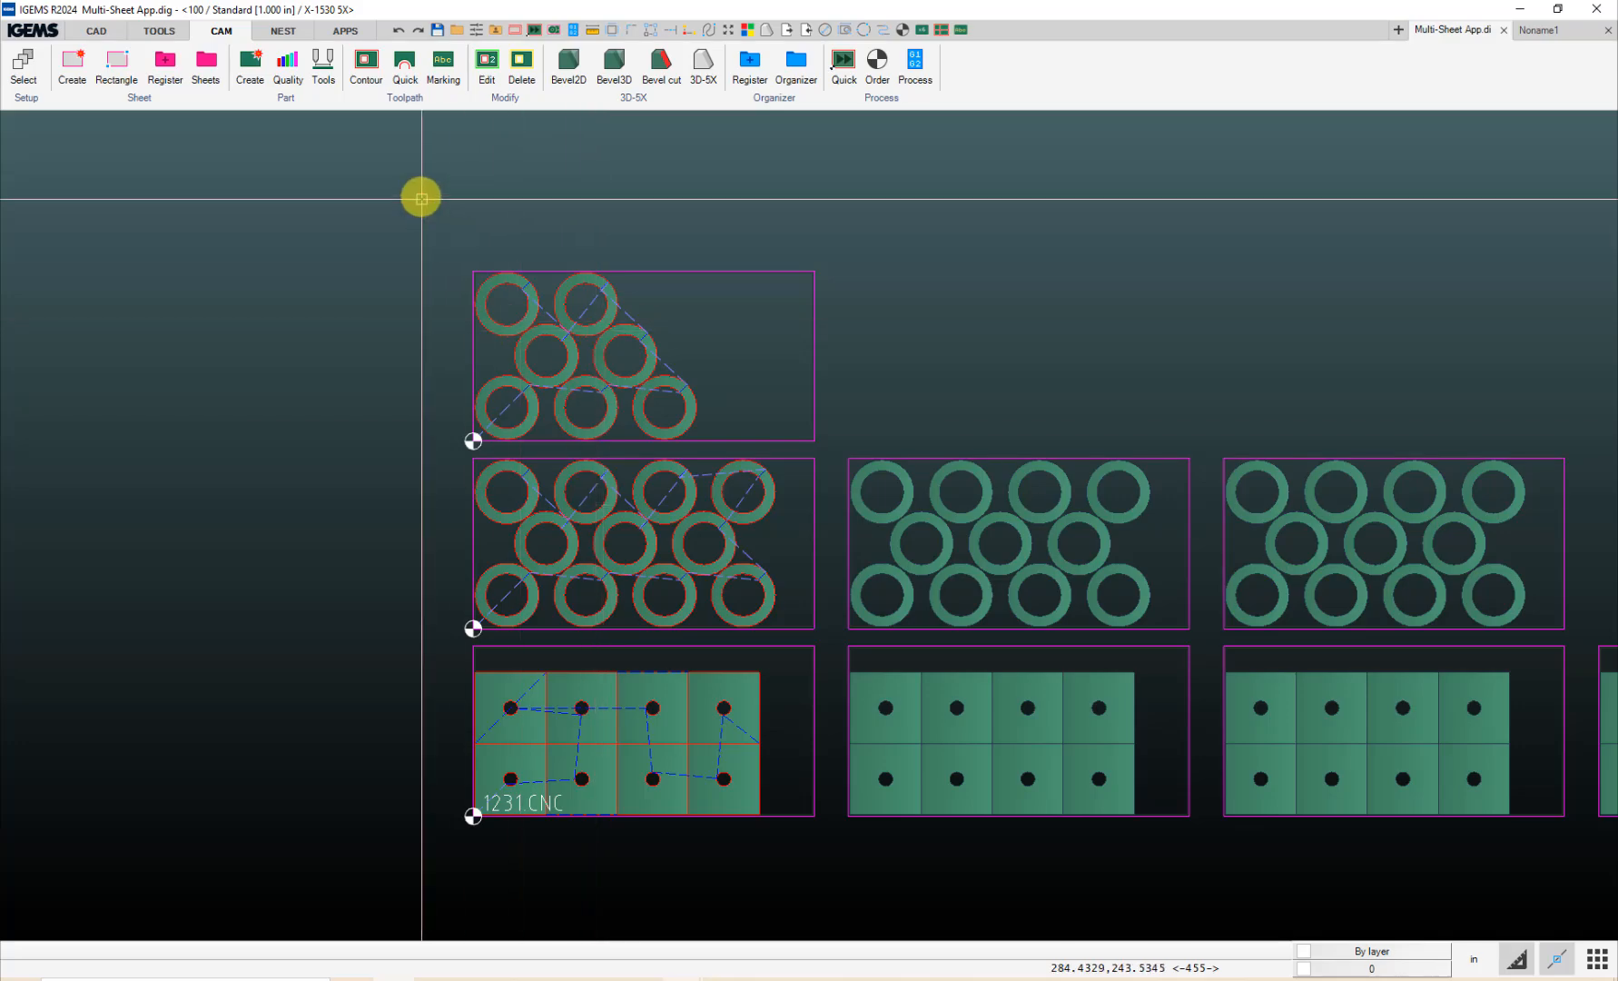
# Step: Generate a WARDJet_Nest report for the three sheets with toolpaths and check the utilization and cut cycles of each layout
pyautogui.click(285, 33)
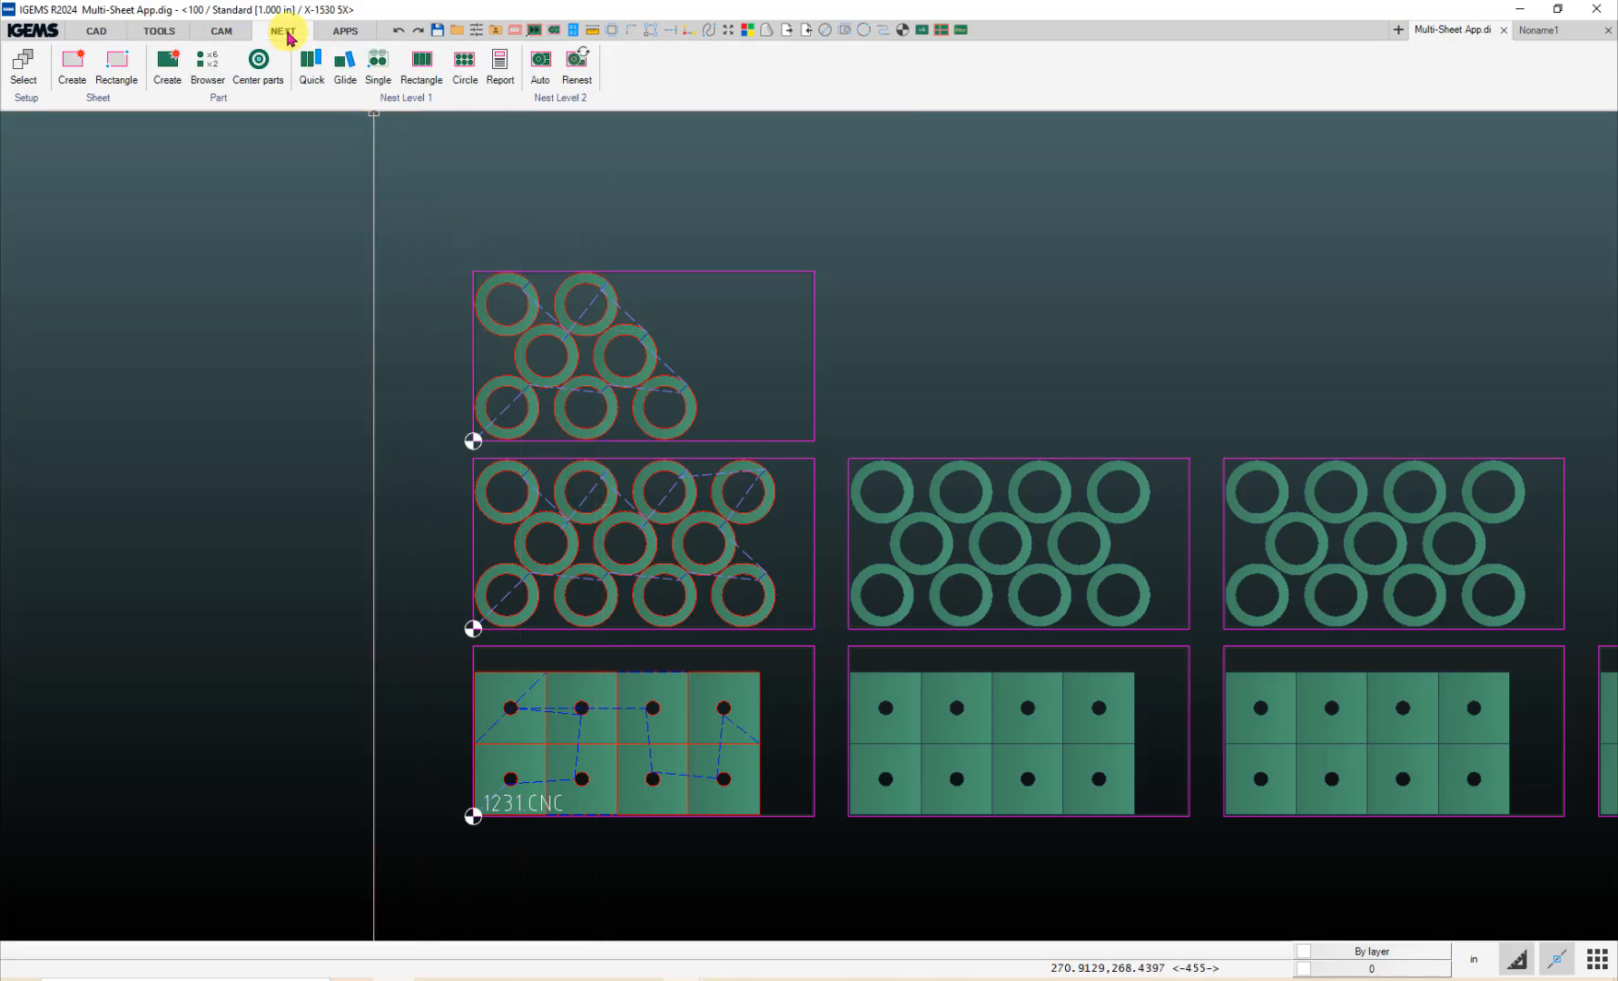
pyautogui.click(500, 69)
pyautogui.moveTo(432, 215); pyautogui.dragTo(833, 869)
pyautogui.rightClick(831, 866)
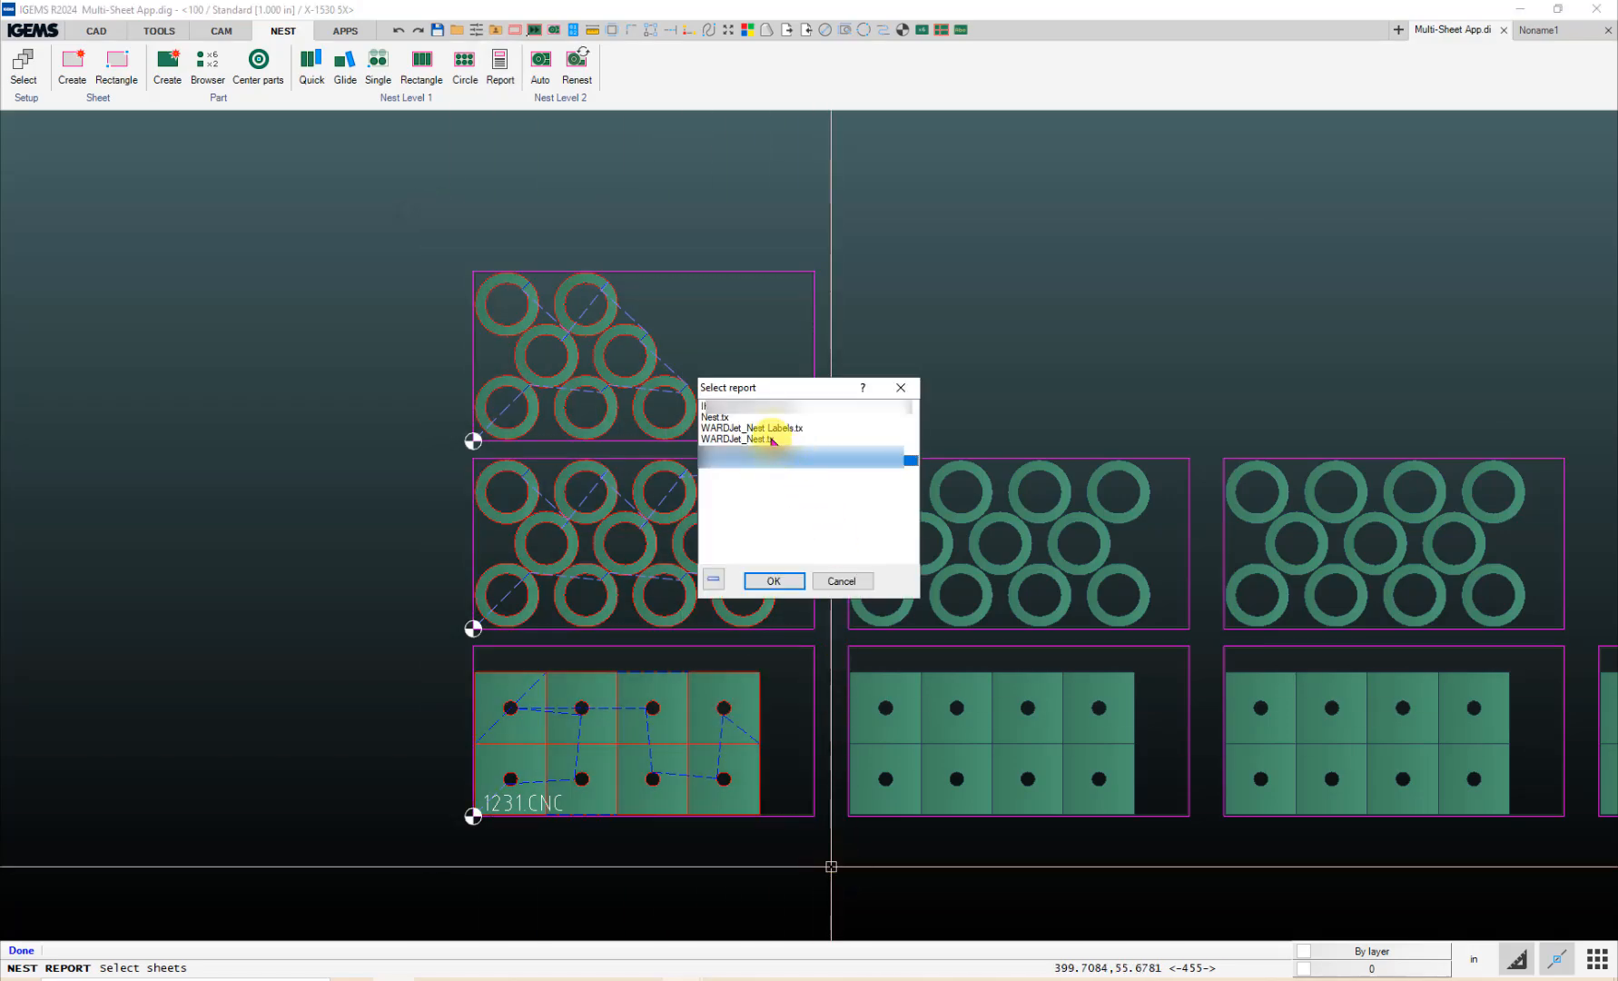
pyautogui.click(773, 440)
pyautogui.click(789, 580)
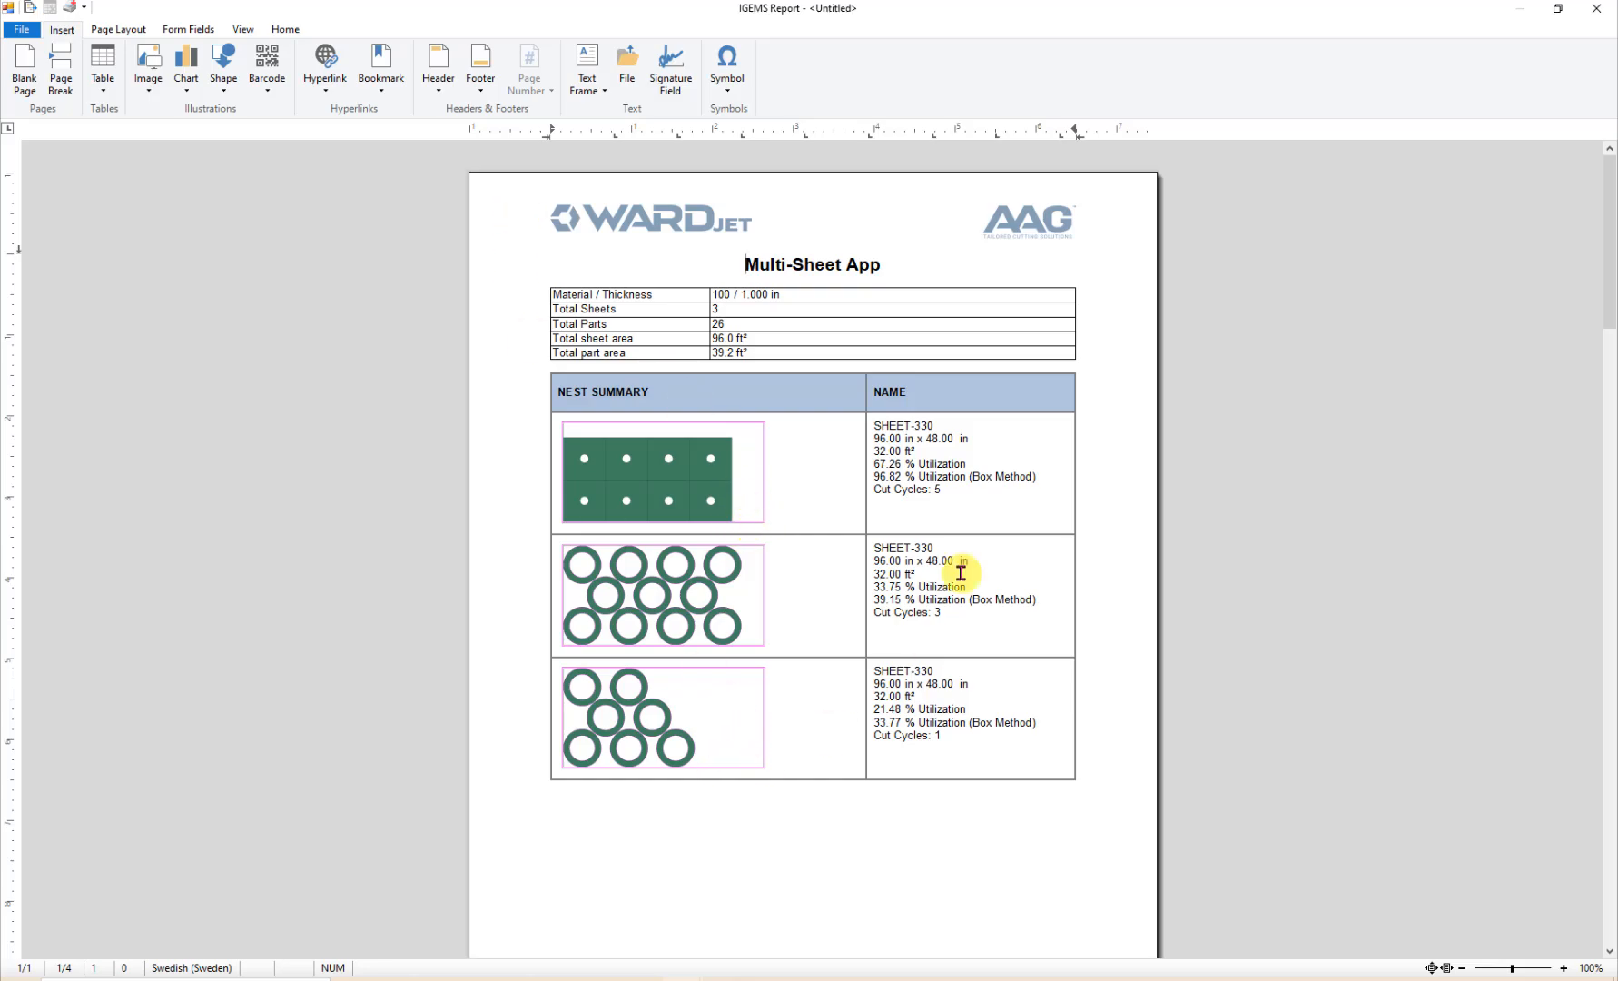
pyautogui.click(953, 456)
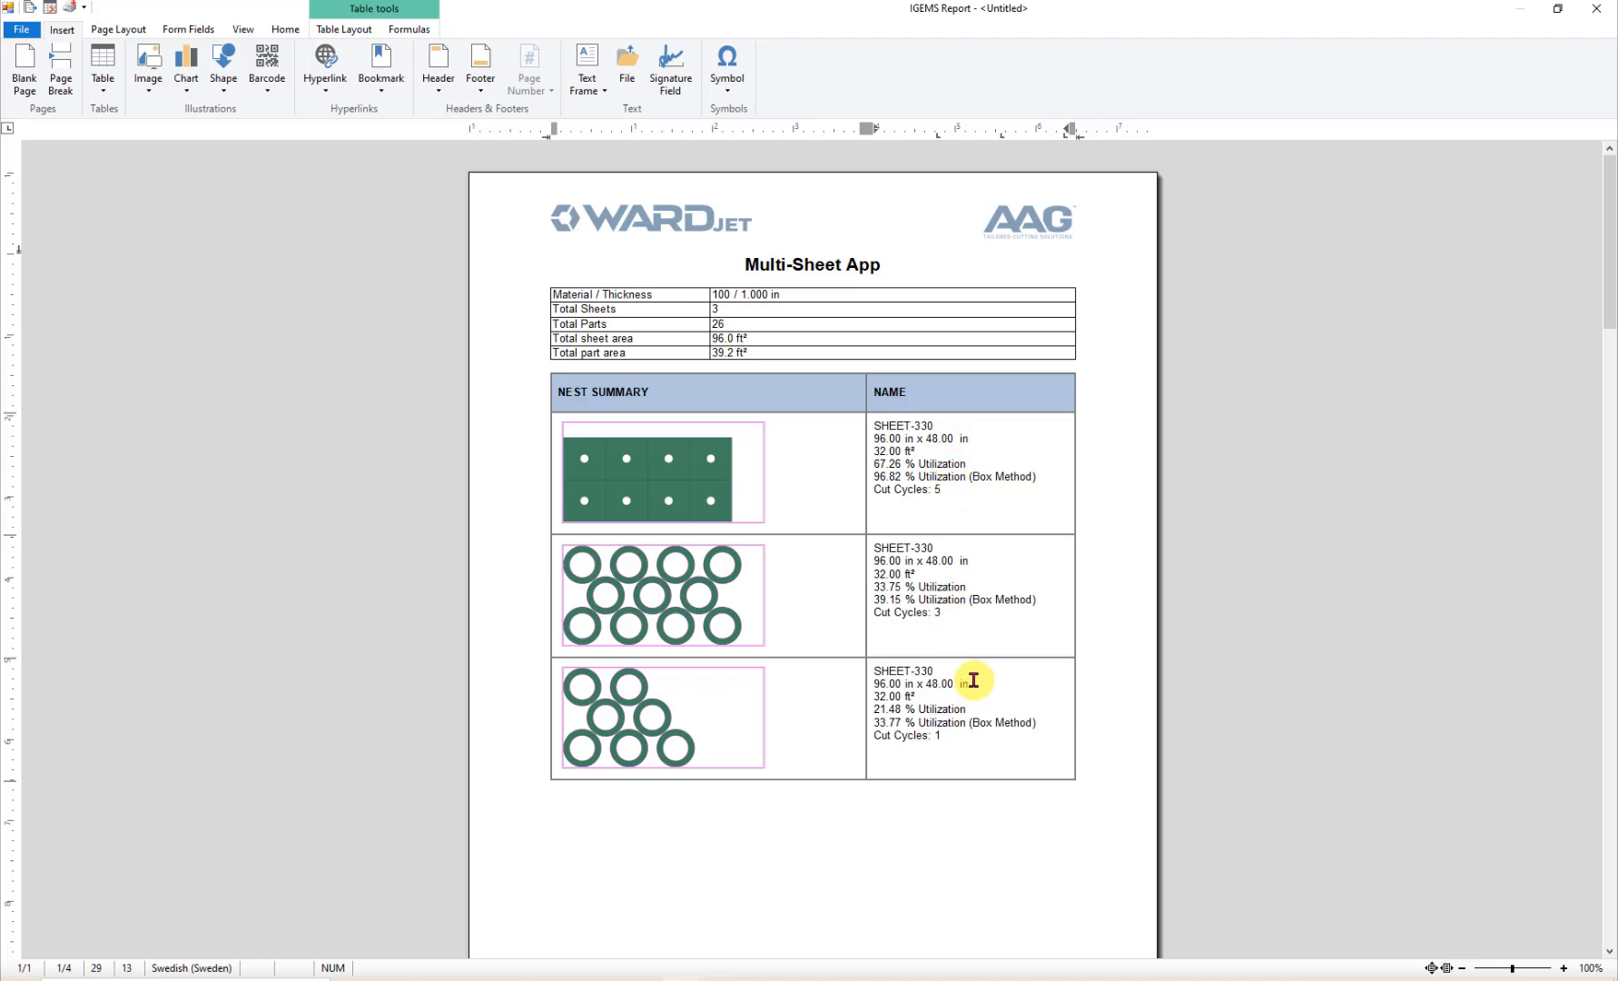
pyautogui.click(965, 707)
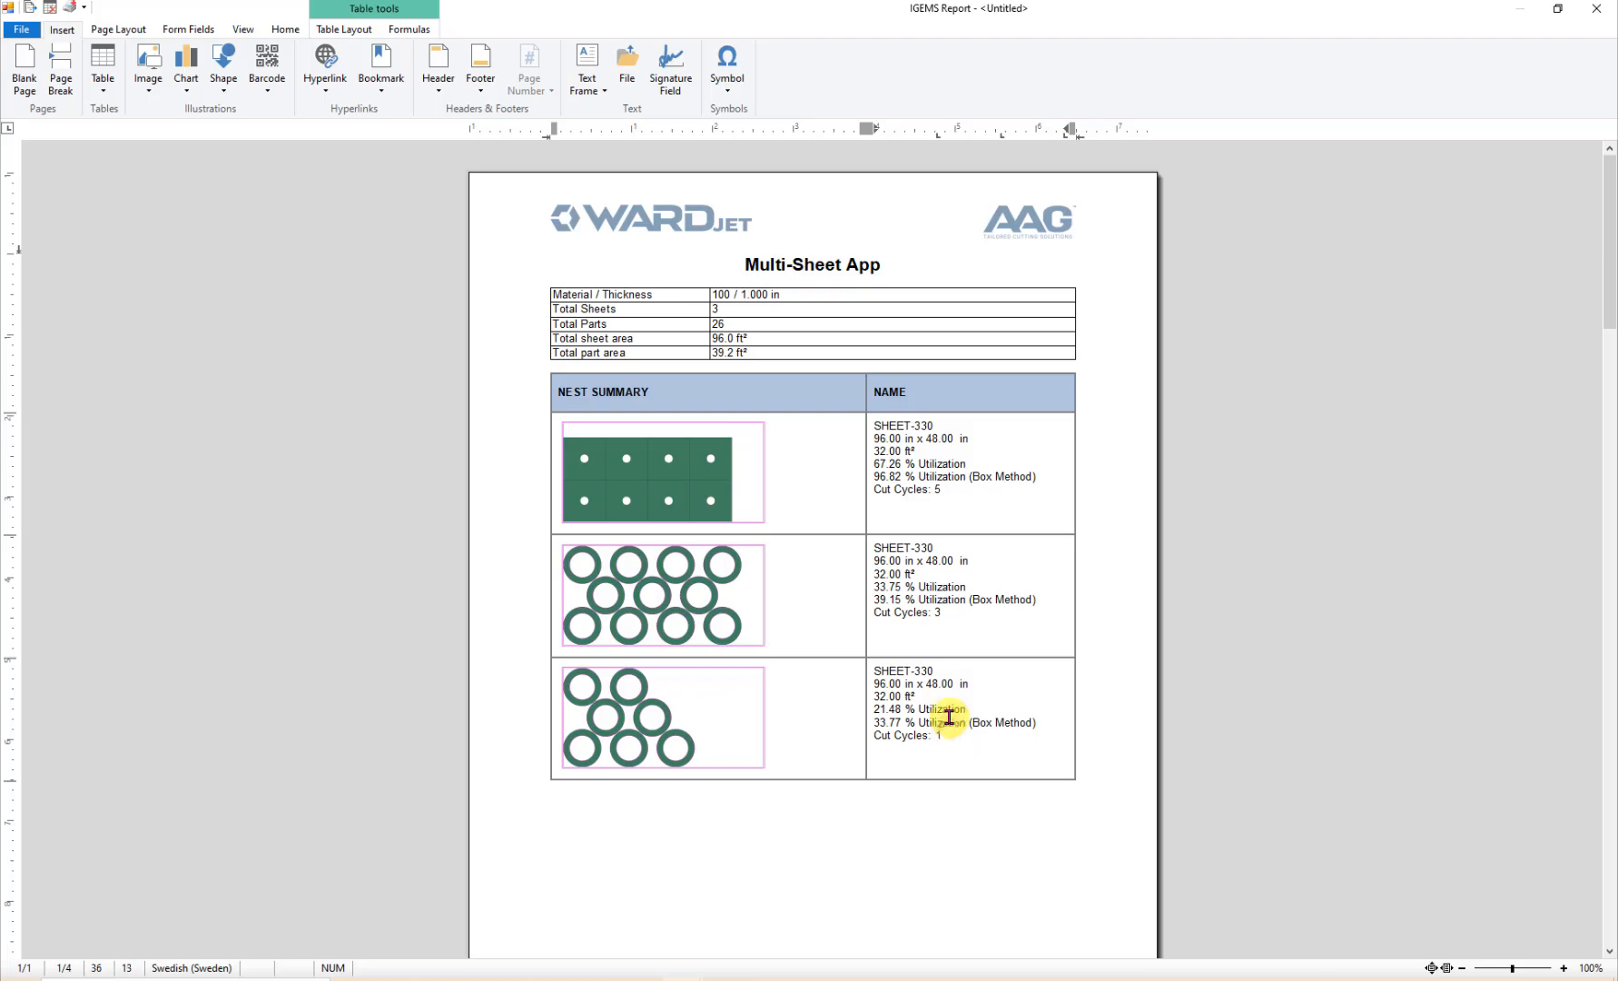
# Step: Review the square-part sheet's page and the nest summary in the report, and close the report
pyautogui.scroll(-8, 948, 717)
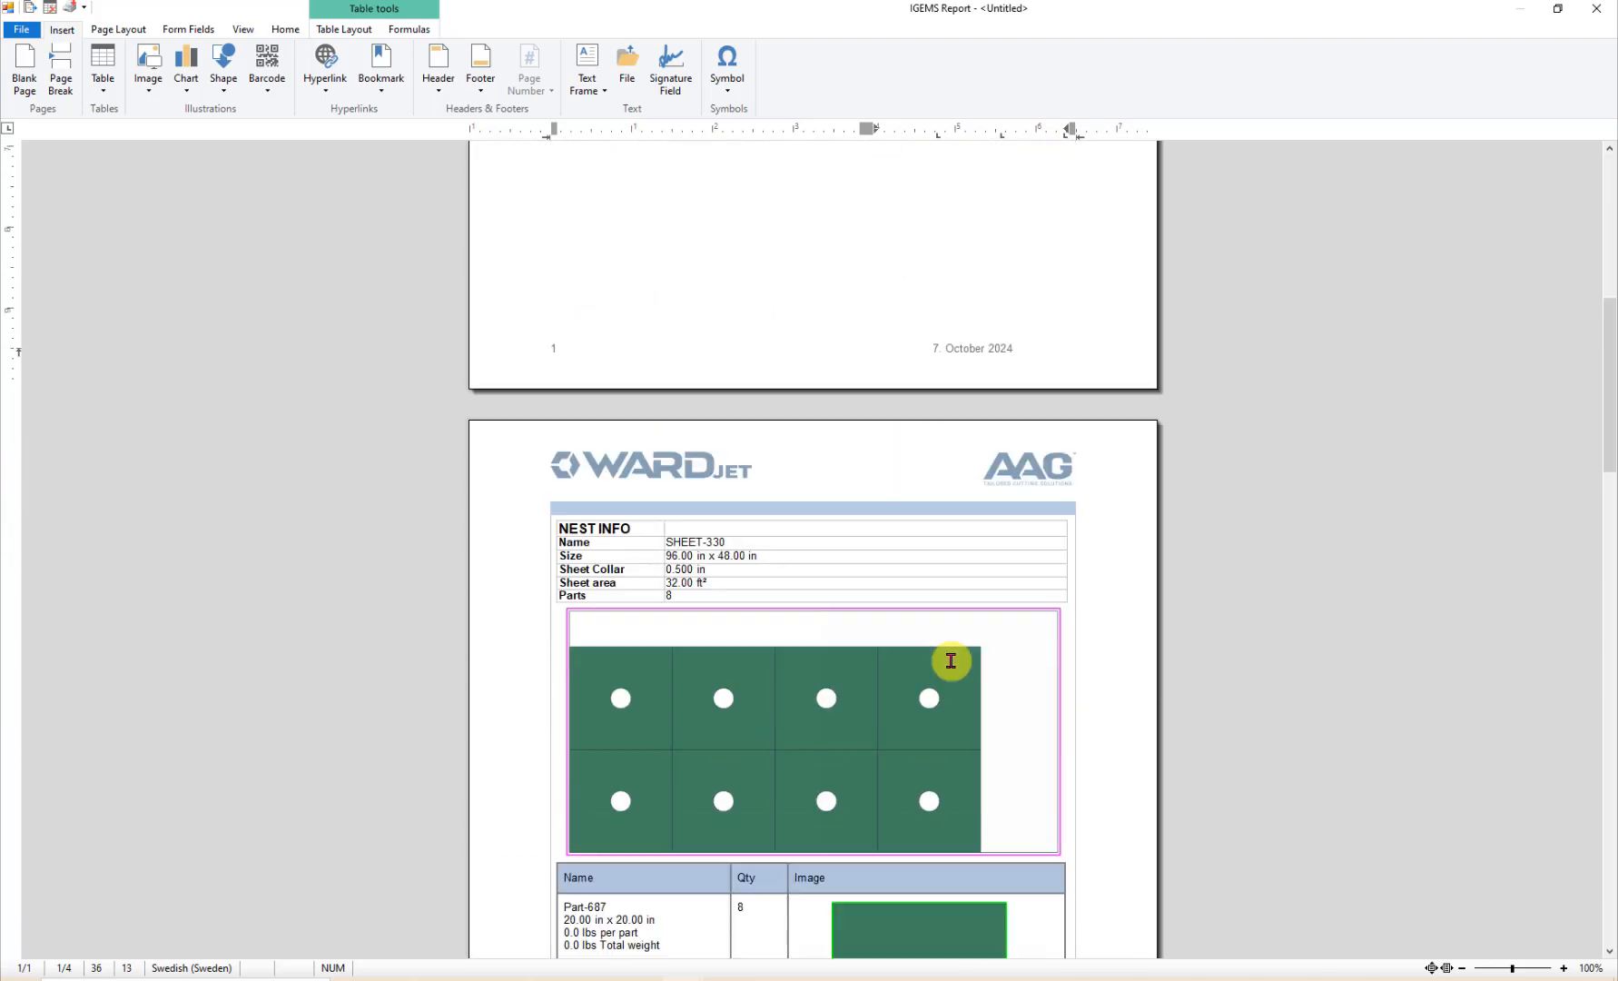
pyautogui.scroll(-3, 950, 660)
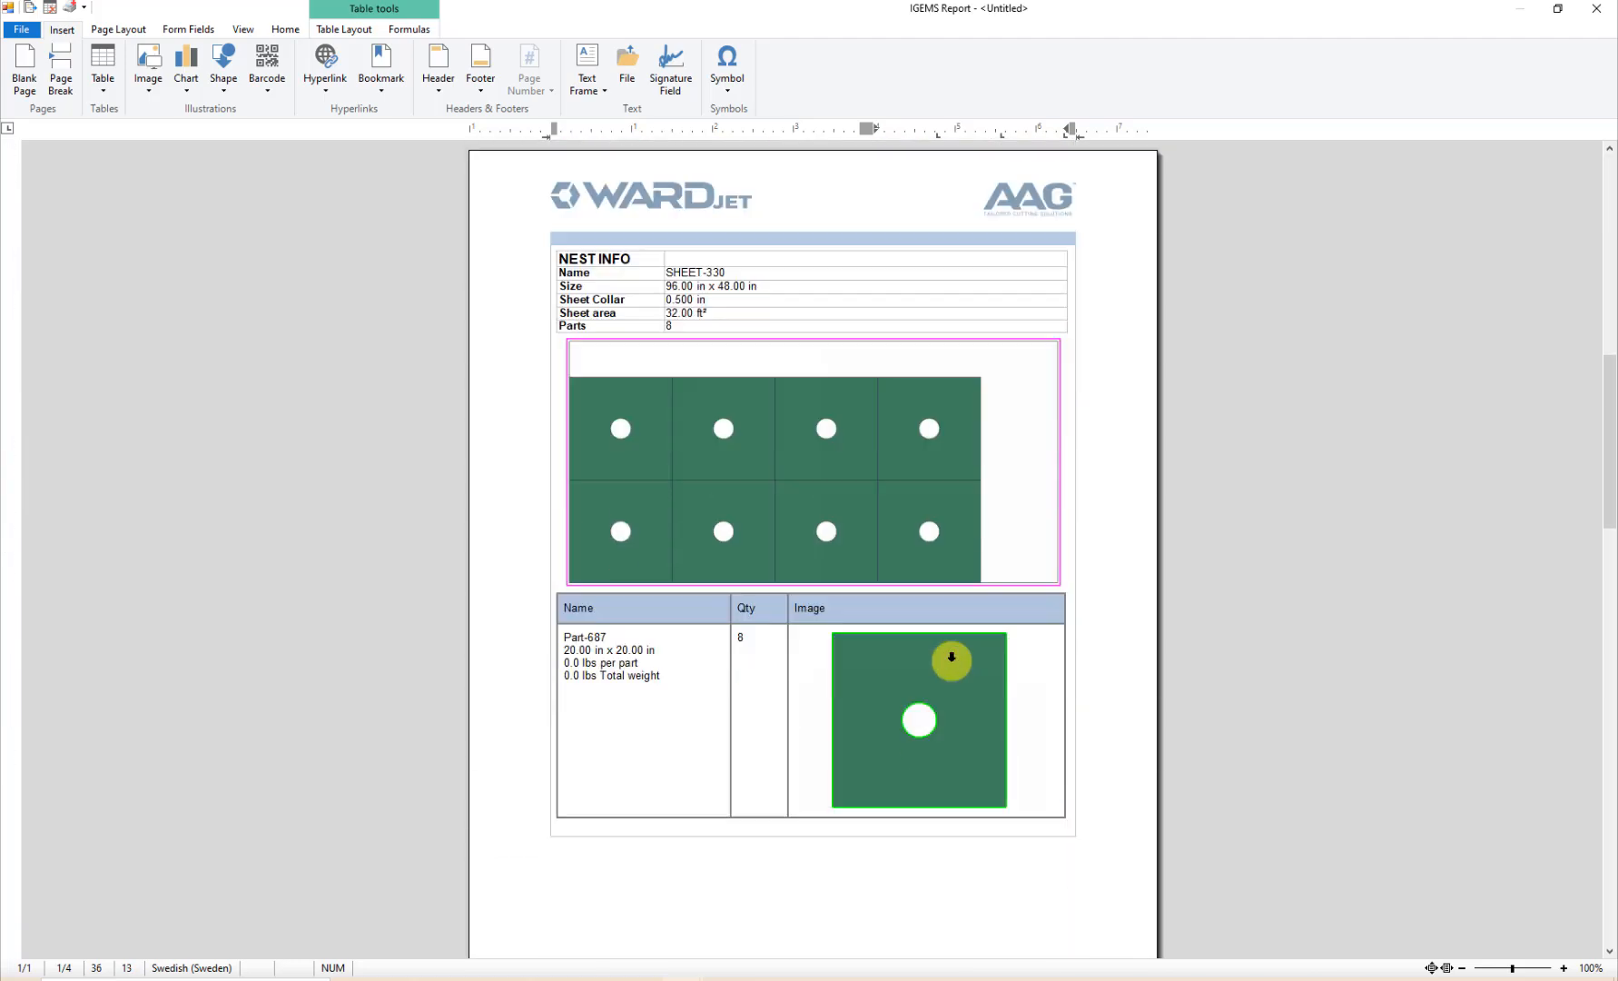
pyautogui.scroll(8, 950, 660)
pyautogui.scroll(3, 947, 660)
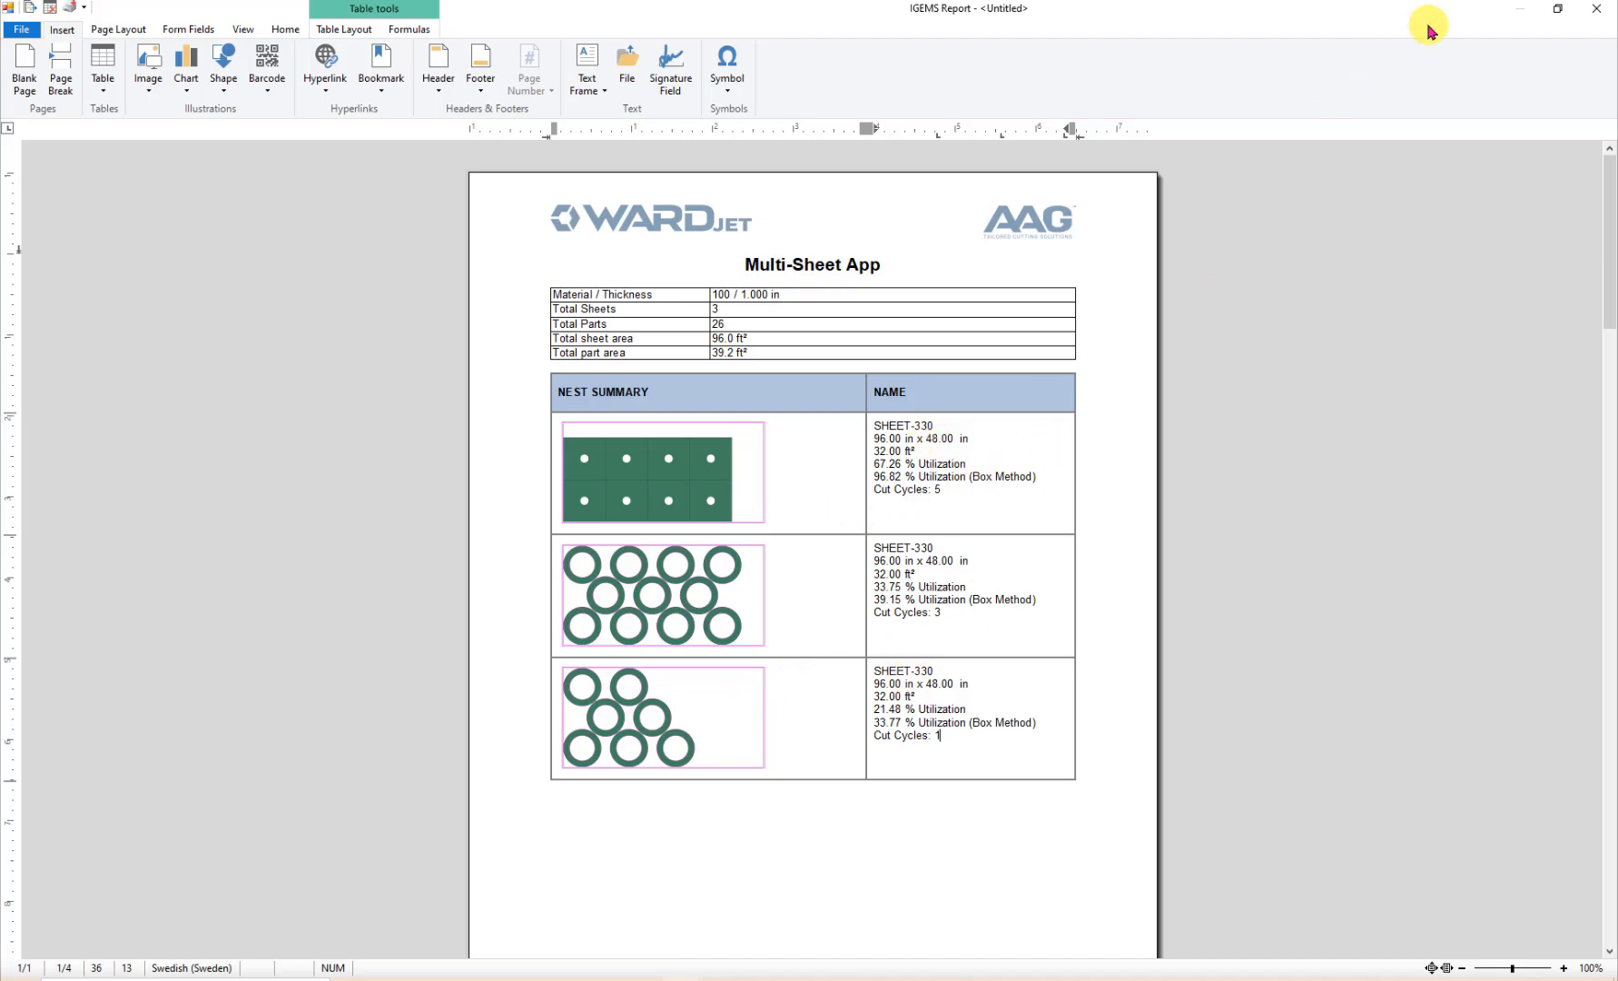
pyautogui.moveTo(1604, 202); pyautogui.dragTo(1598, 239)
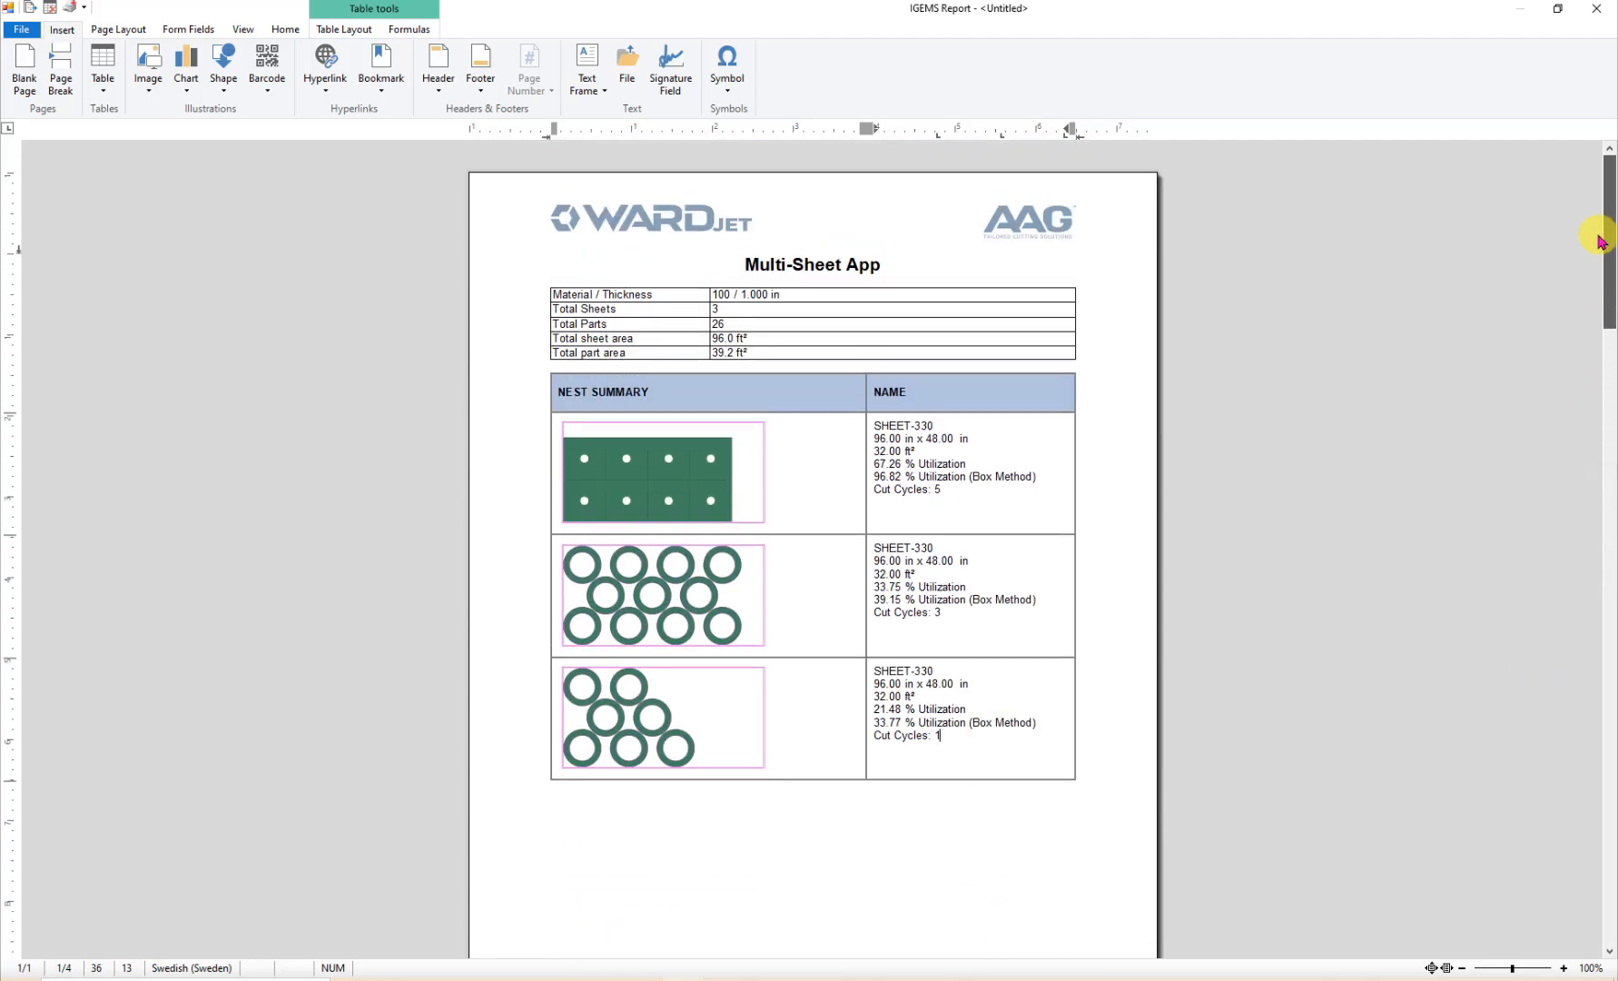
pyautogui.click(1594, 11)
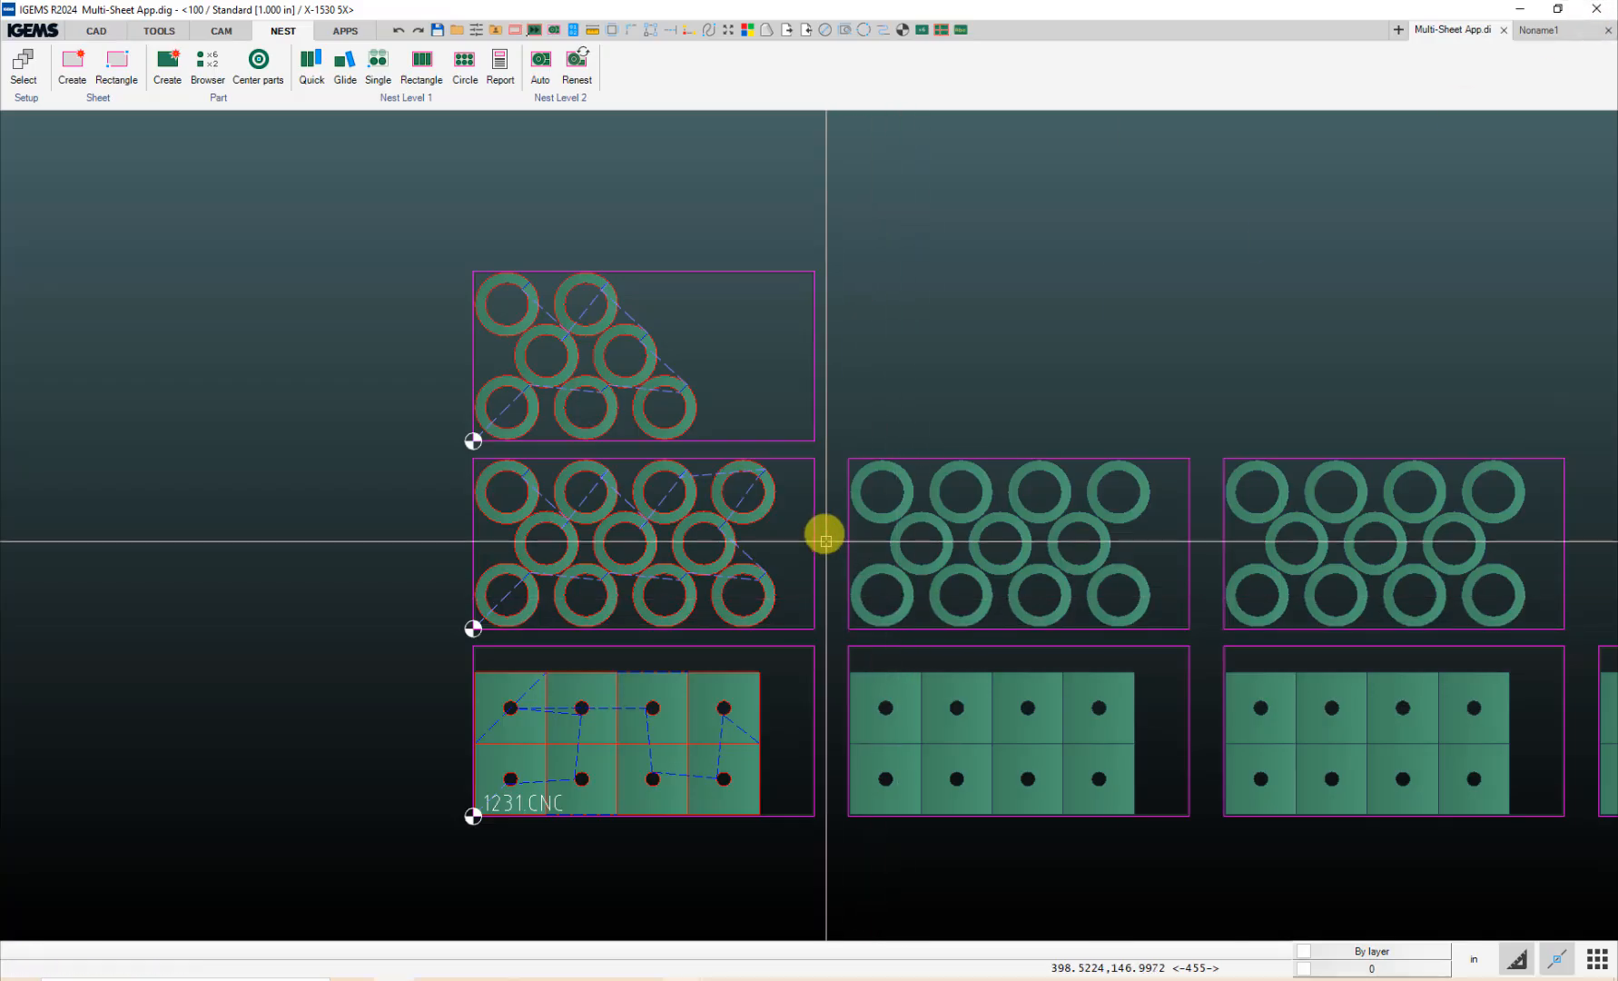
# Step: Erase the cut orders of the three programmed sheets using a quick filter limited to CutOrder entities, and undo the erase
pyautogui.scroll(-2, 807, 359)
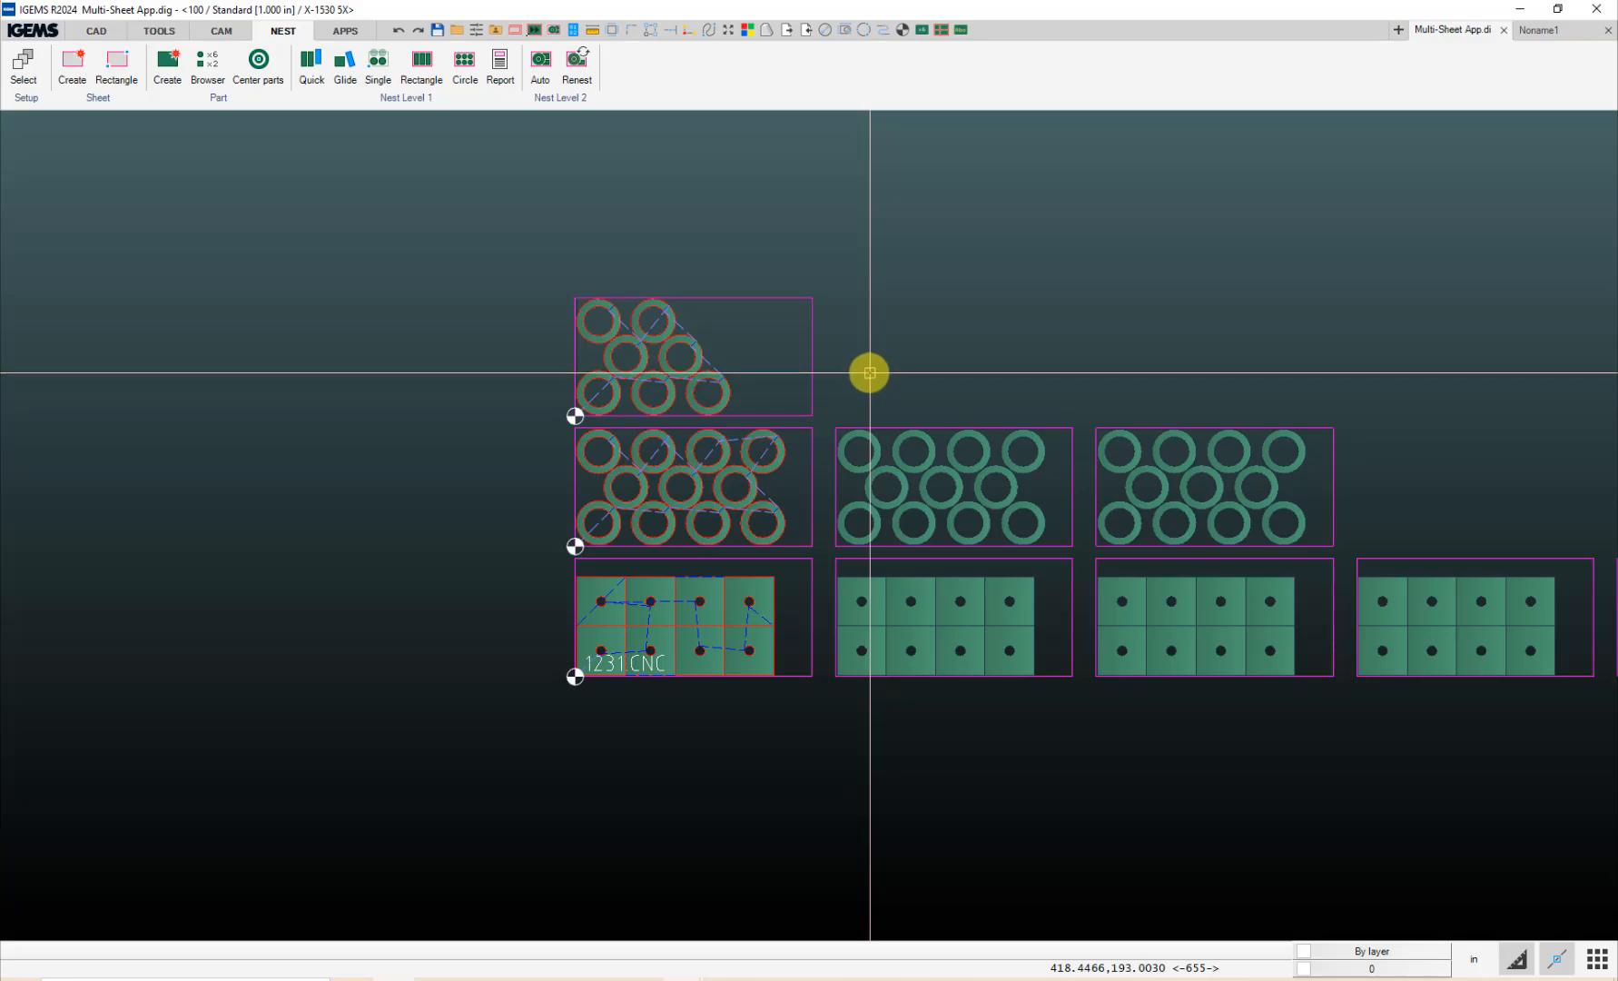
pyautogui.moveTo(868, 373); pyautogui.dragTo(714, 399, button='middle')
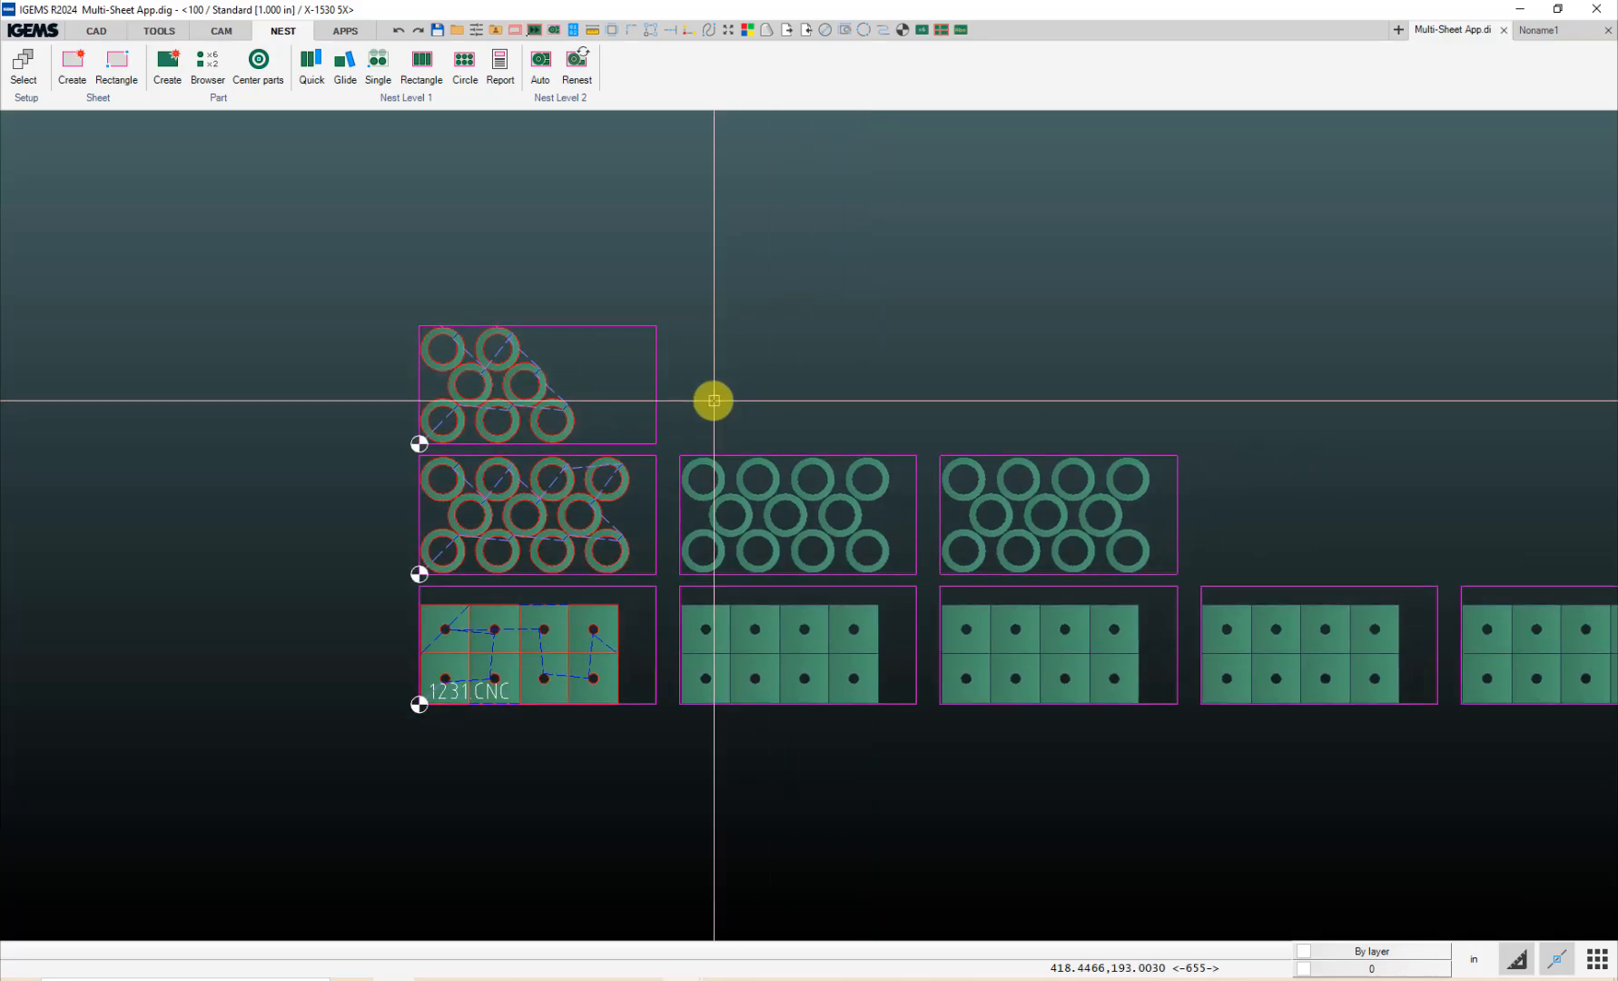
pyautogui.click(344, 33)
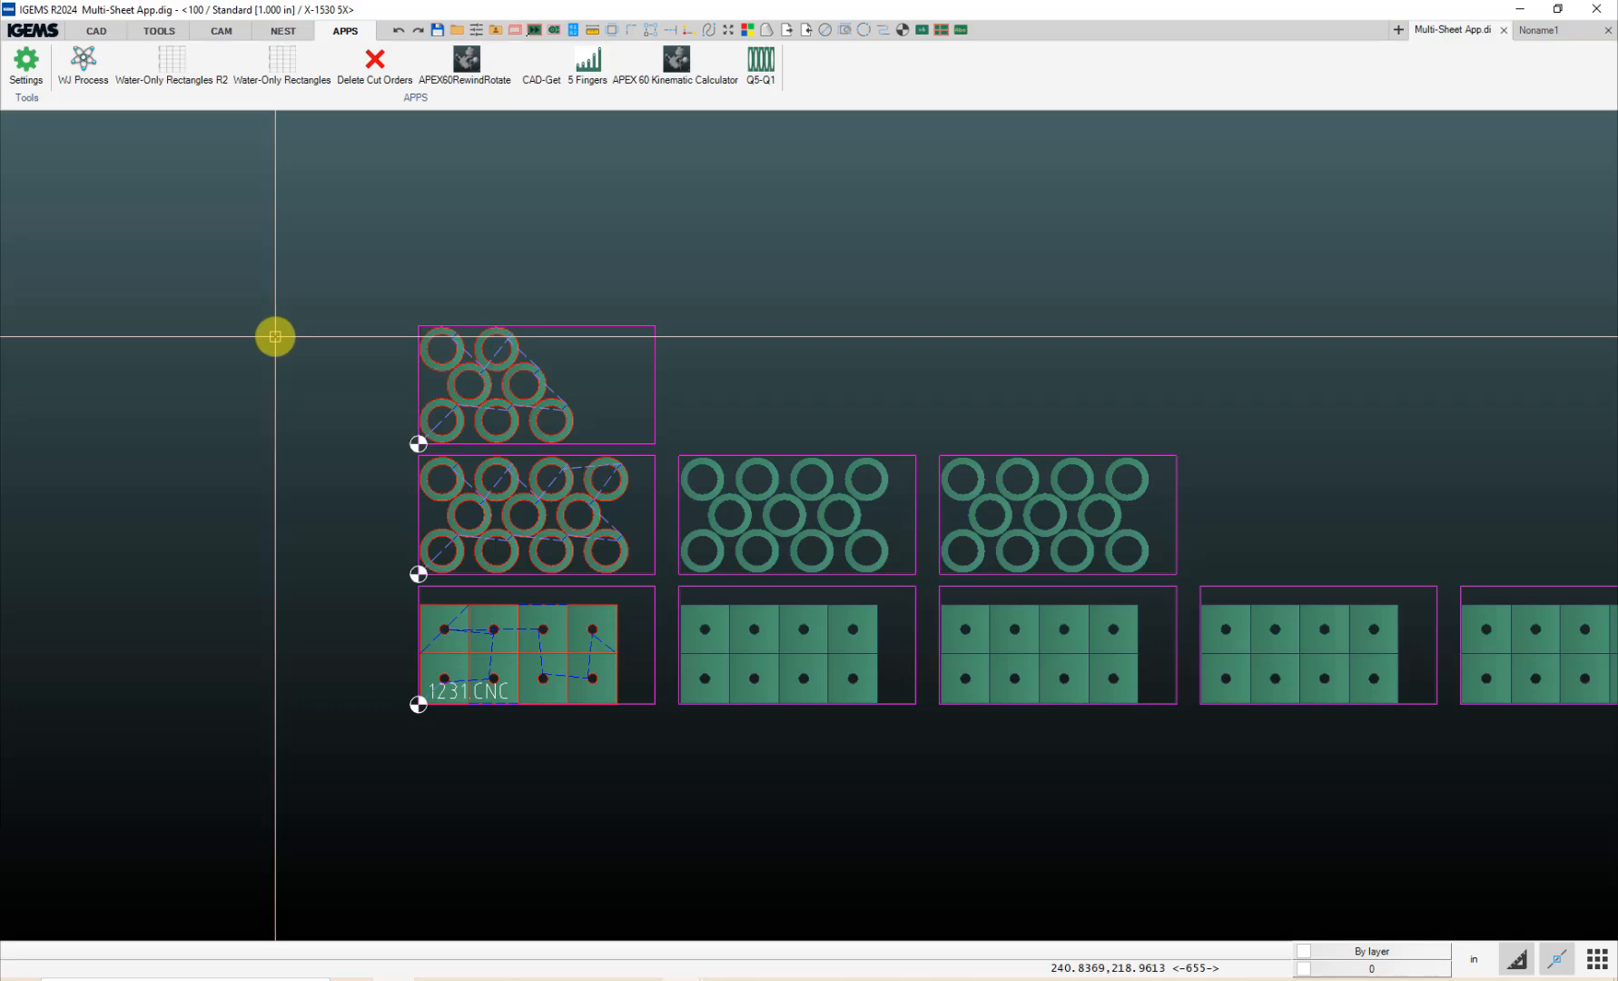
pyautogui.press('Delete')
pyautogui.rightClick(279, 287)
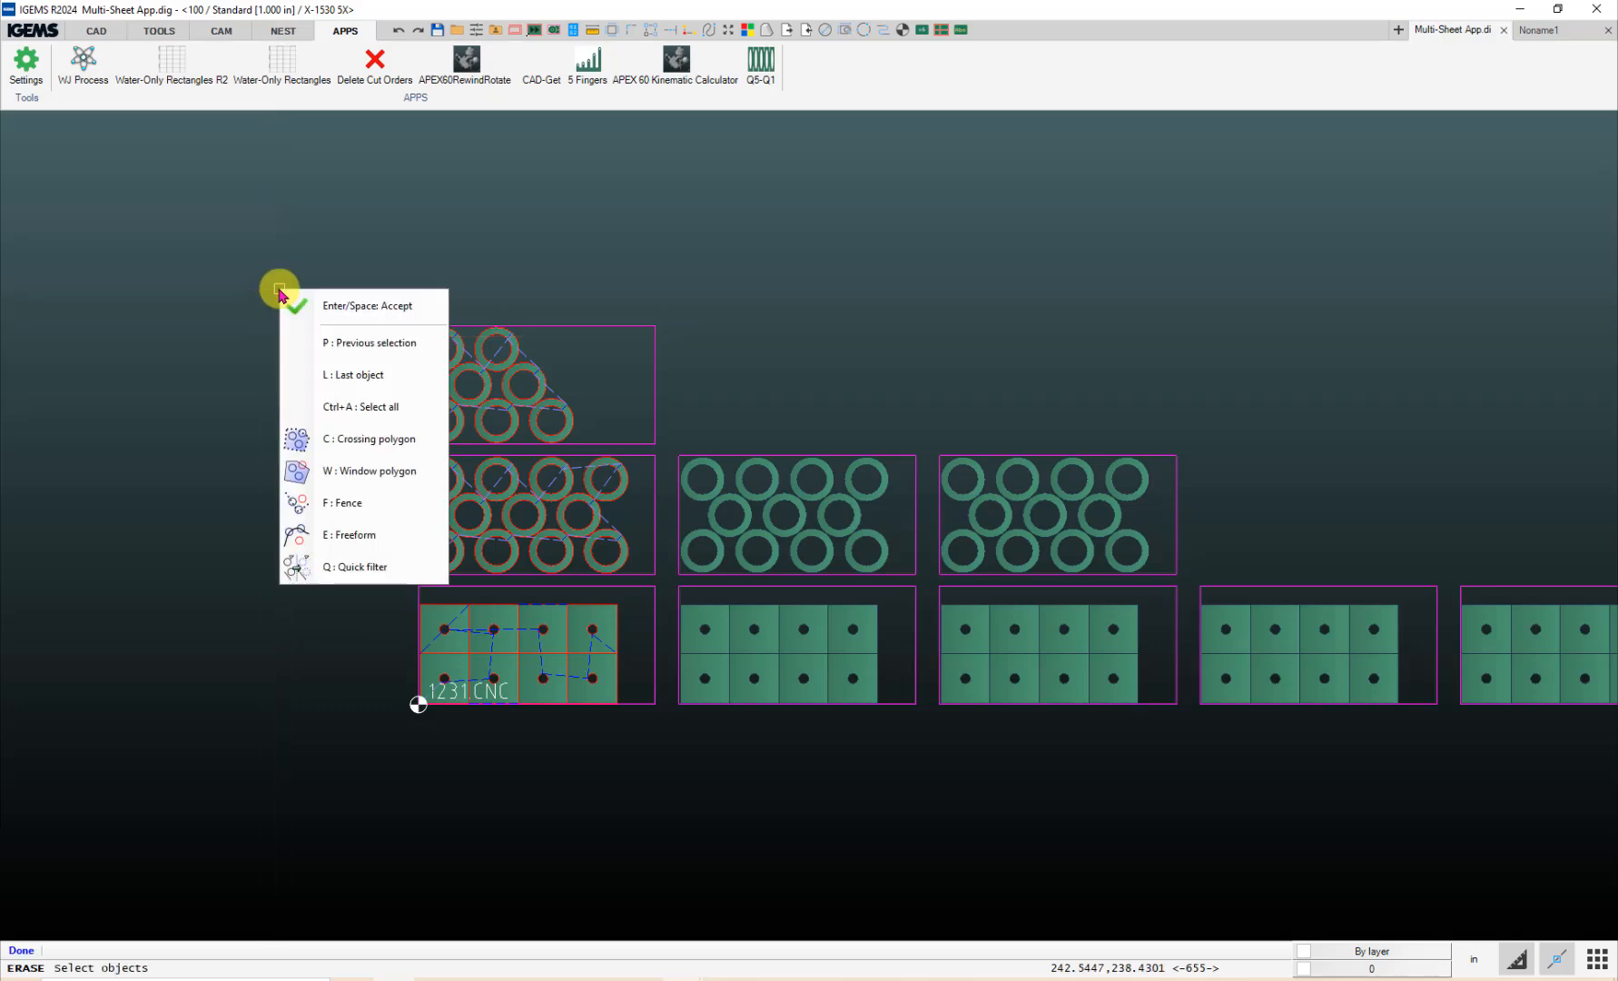
pyautogui.click(342, 570)
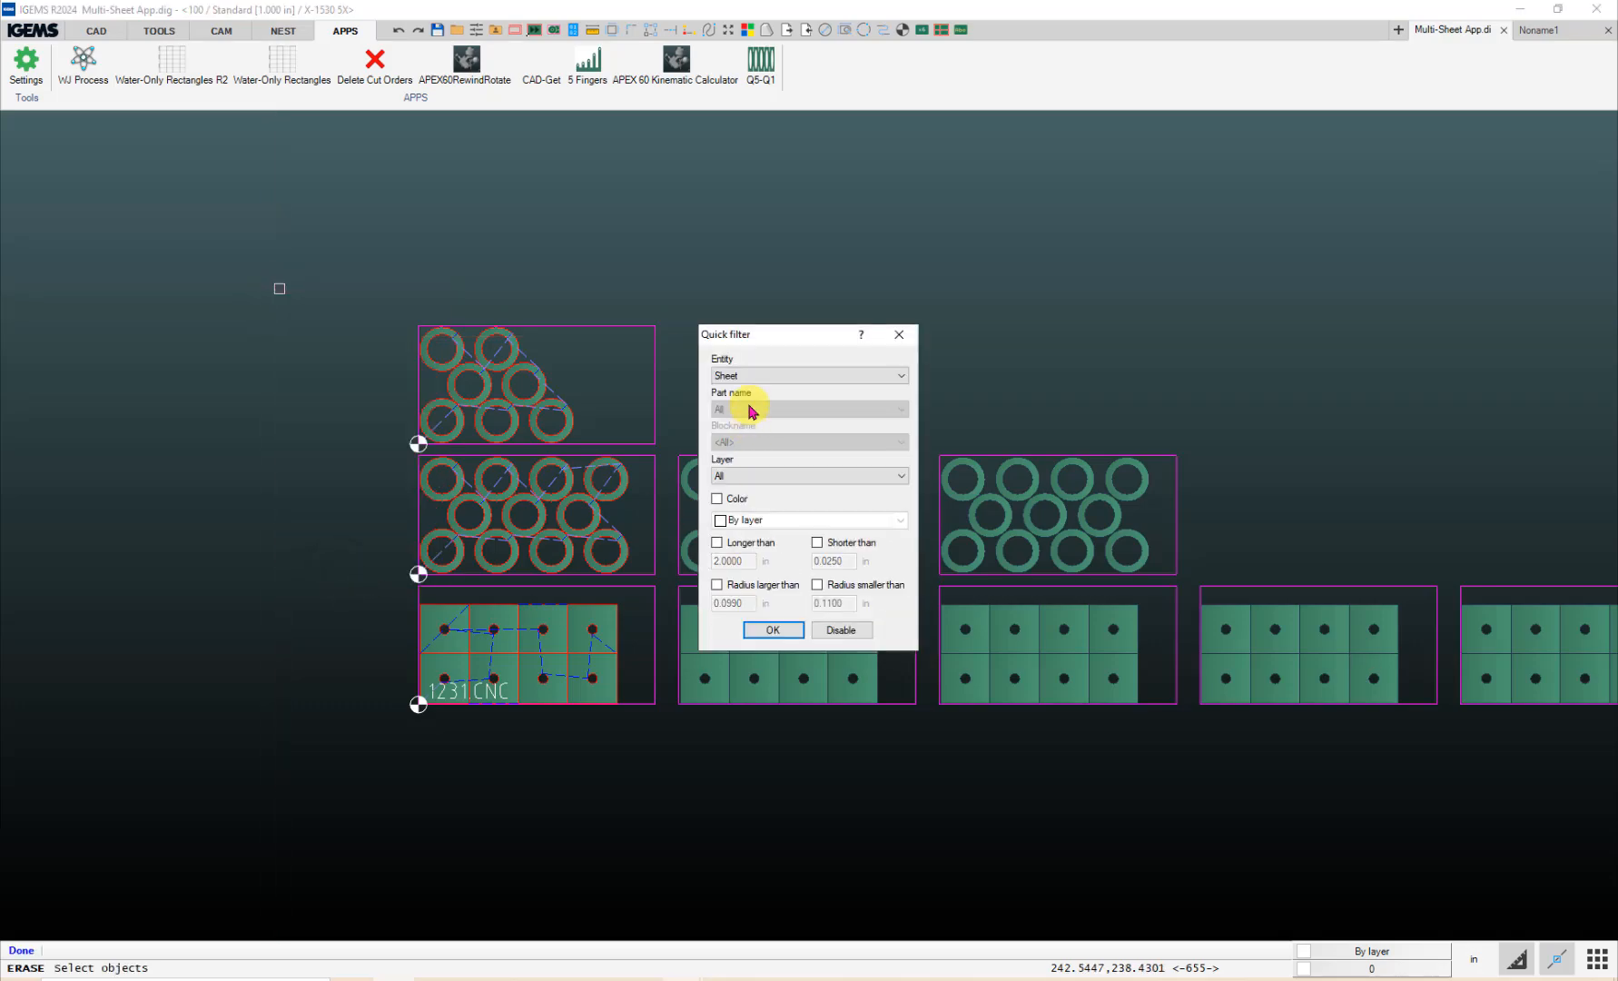
pyautogui.click(750, 375)
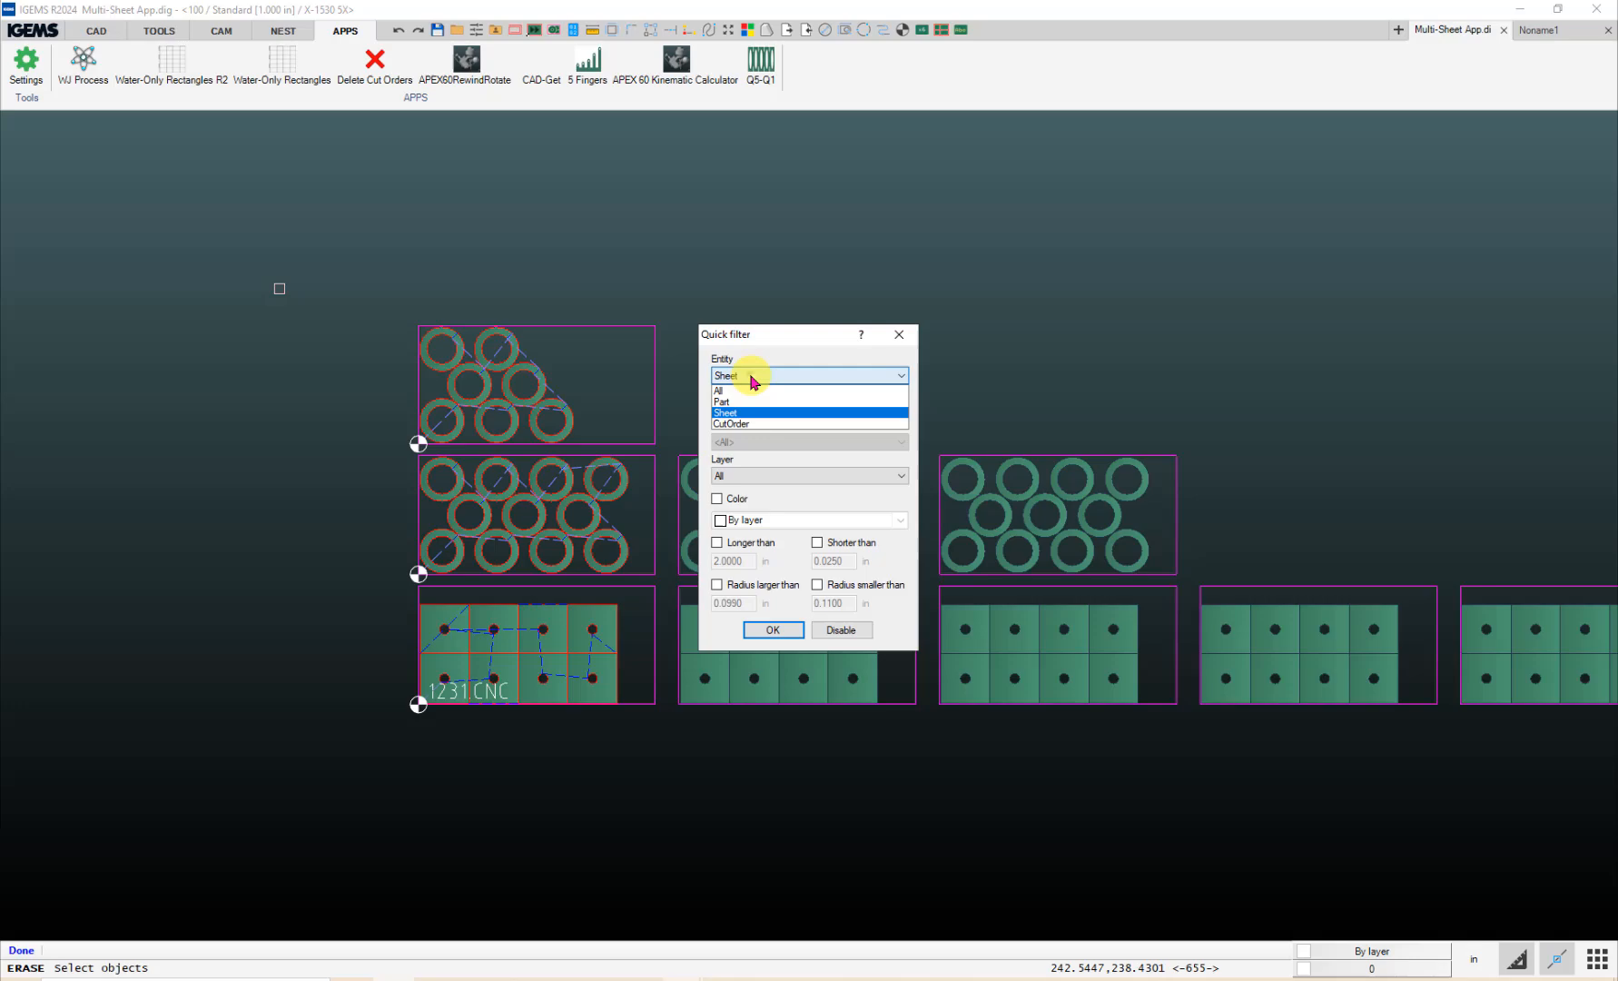
pyautogui.click(750, 424)
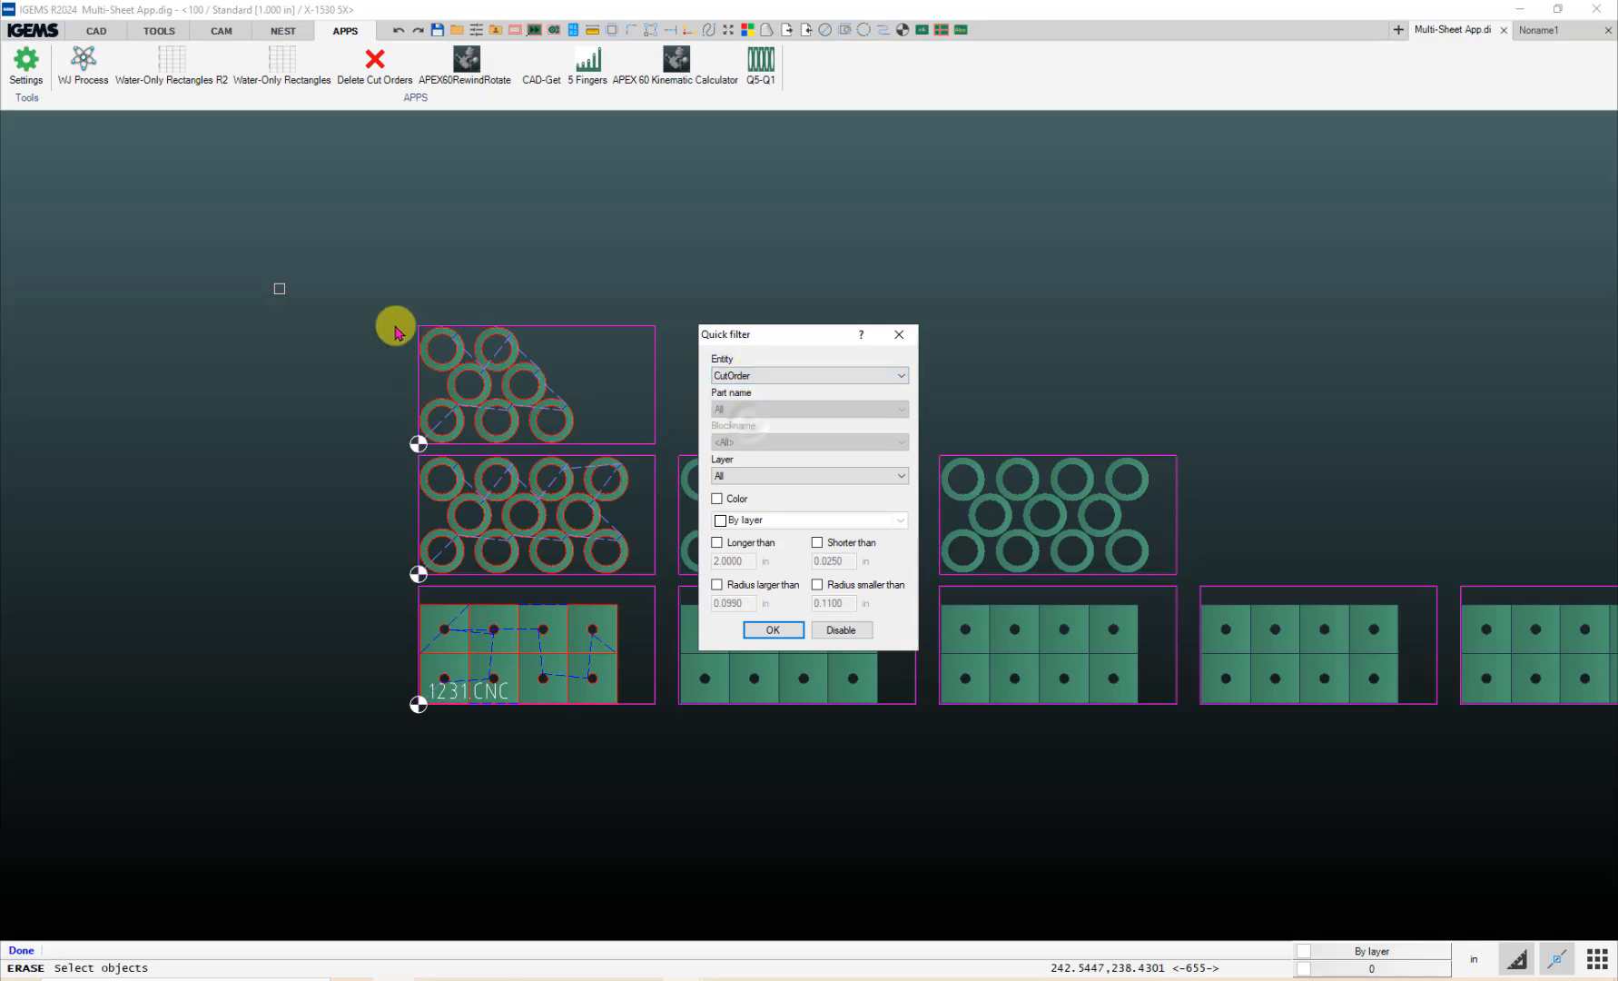
pyautogui.click(767, 629)
pyautogui.click(369, 293)
pyautogui.click(666, 750)
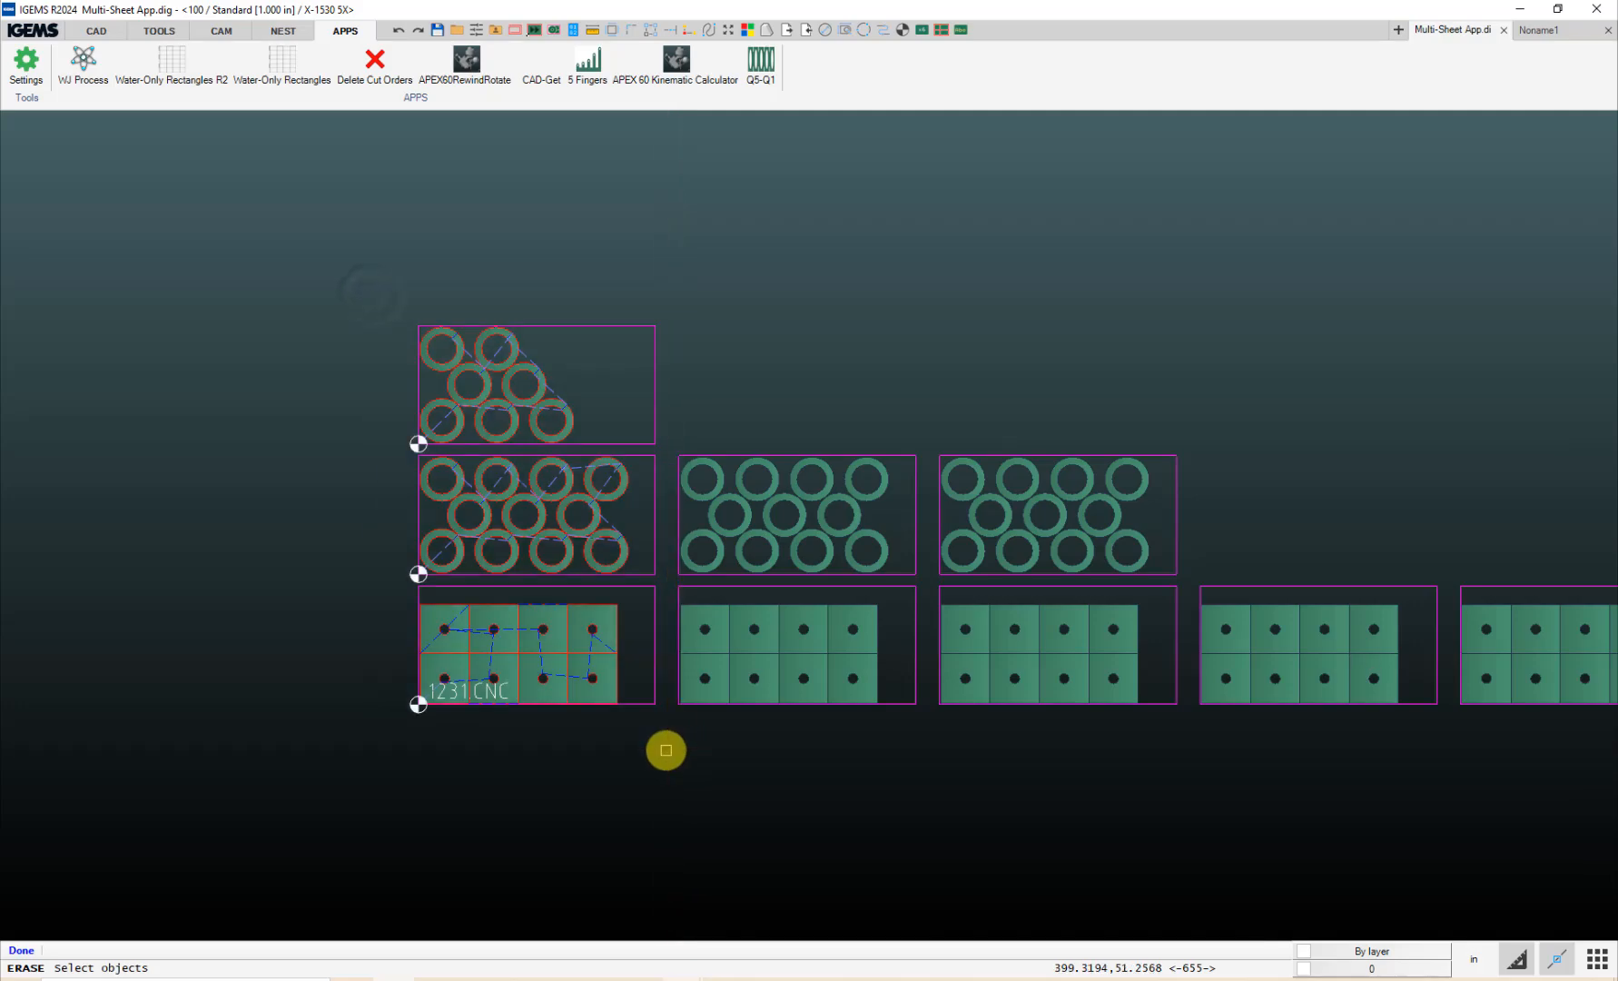
pyautogui.rightClick(666, 749)
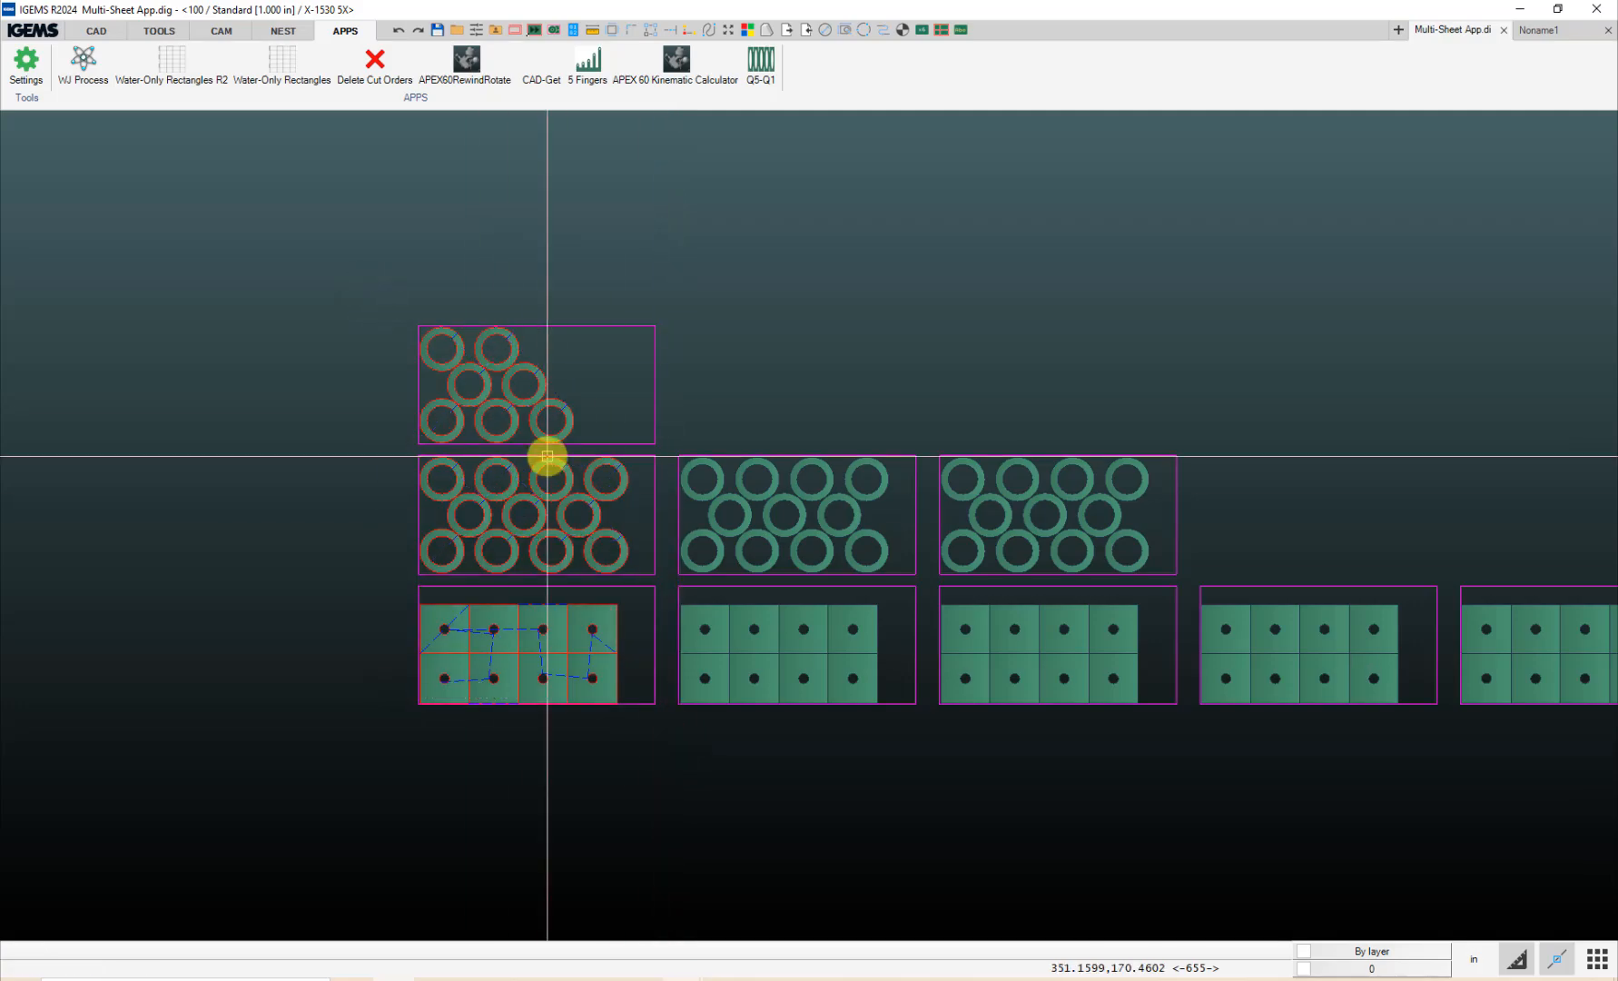
pyautogui.hotkey('ctrl', 'z')
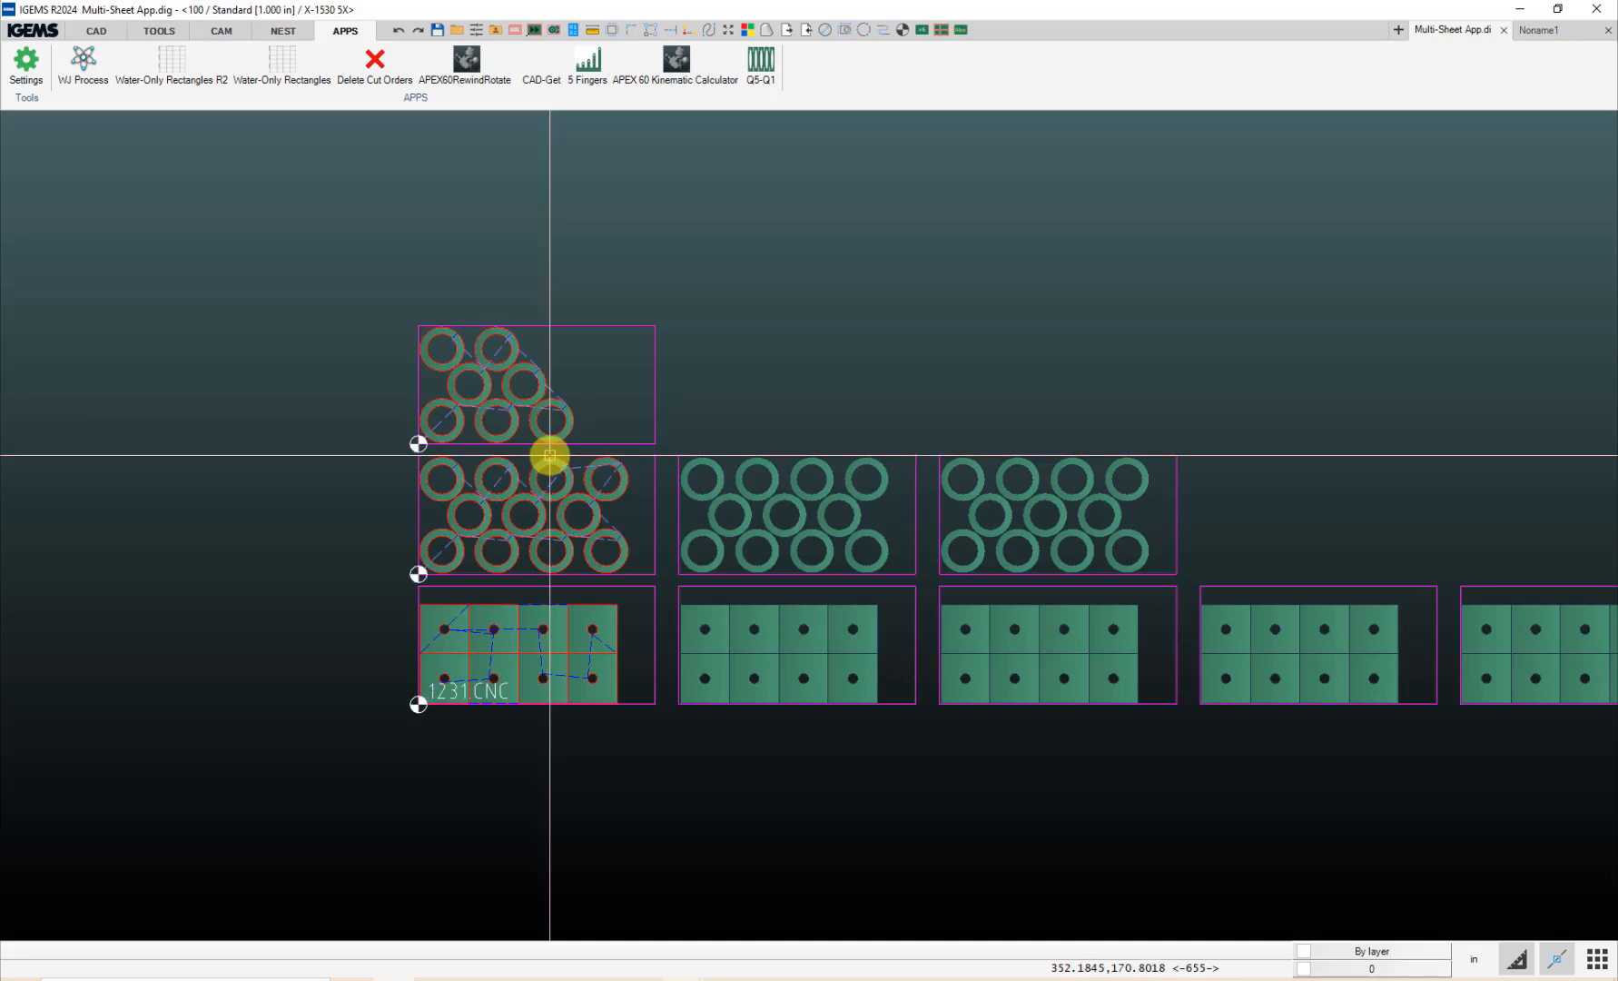
# Step: Remove the cut orders from the three programmed sheets with the Delete Cut Orders app
pyautogui.click(376, 64)
pyautogui.moveTo(329, 278); pyautogui.dragTo(667, 759)
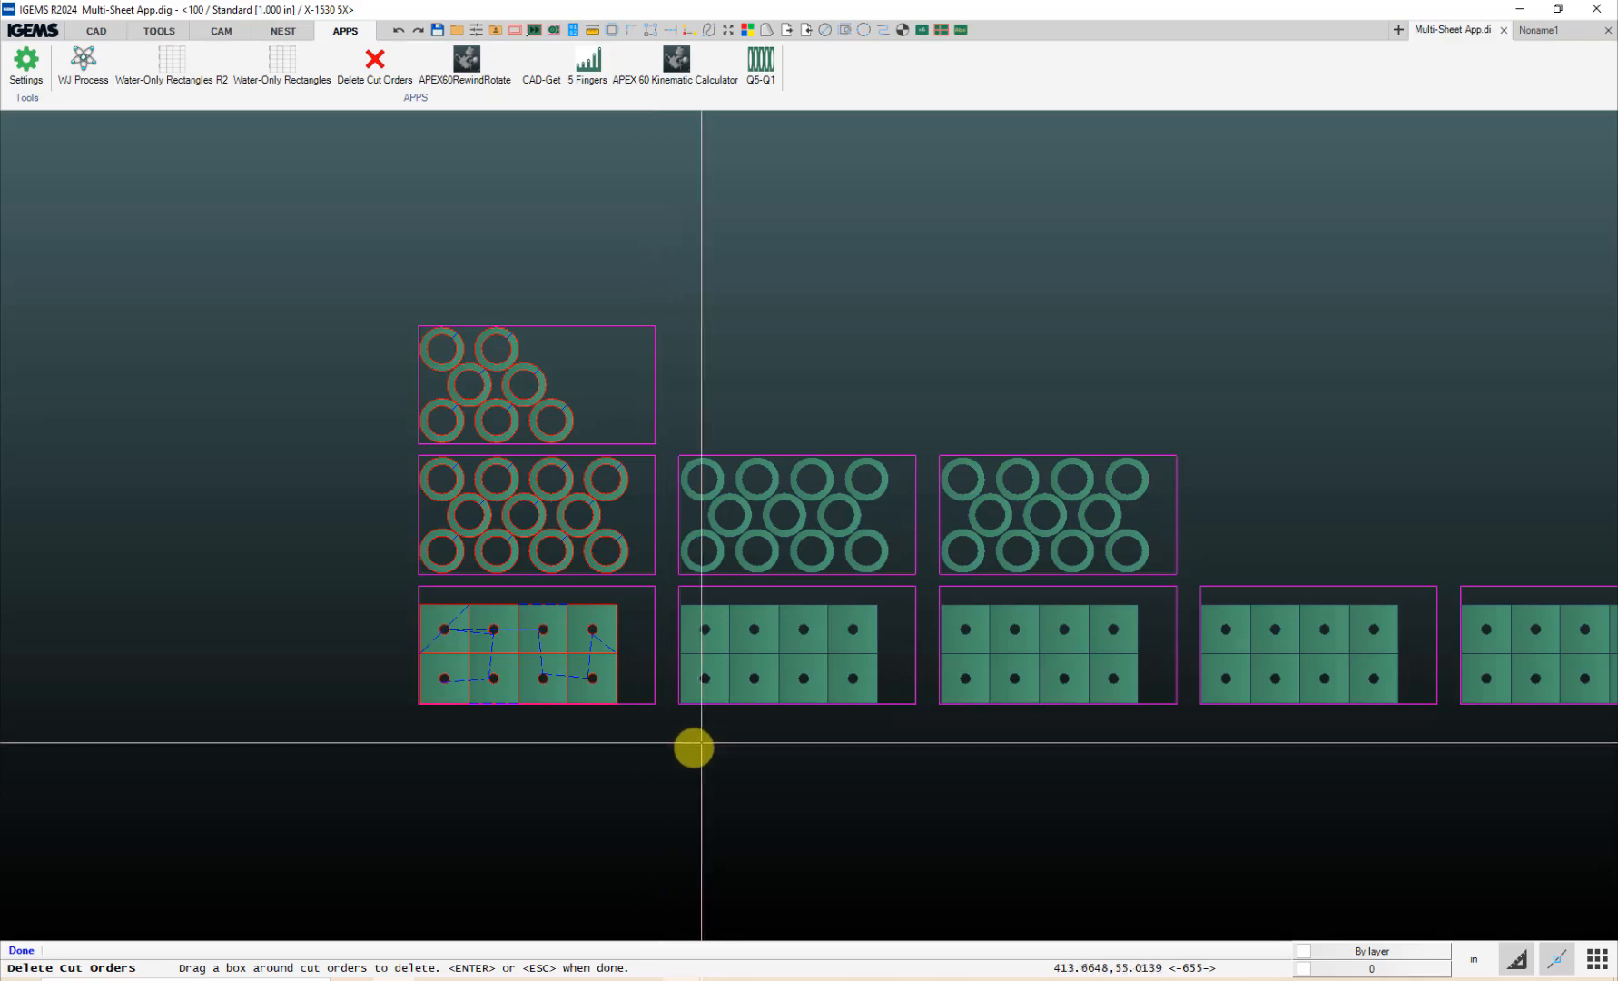
pyautogui.press('Escape')
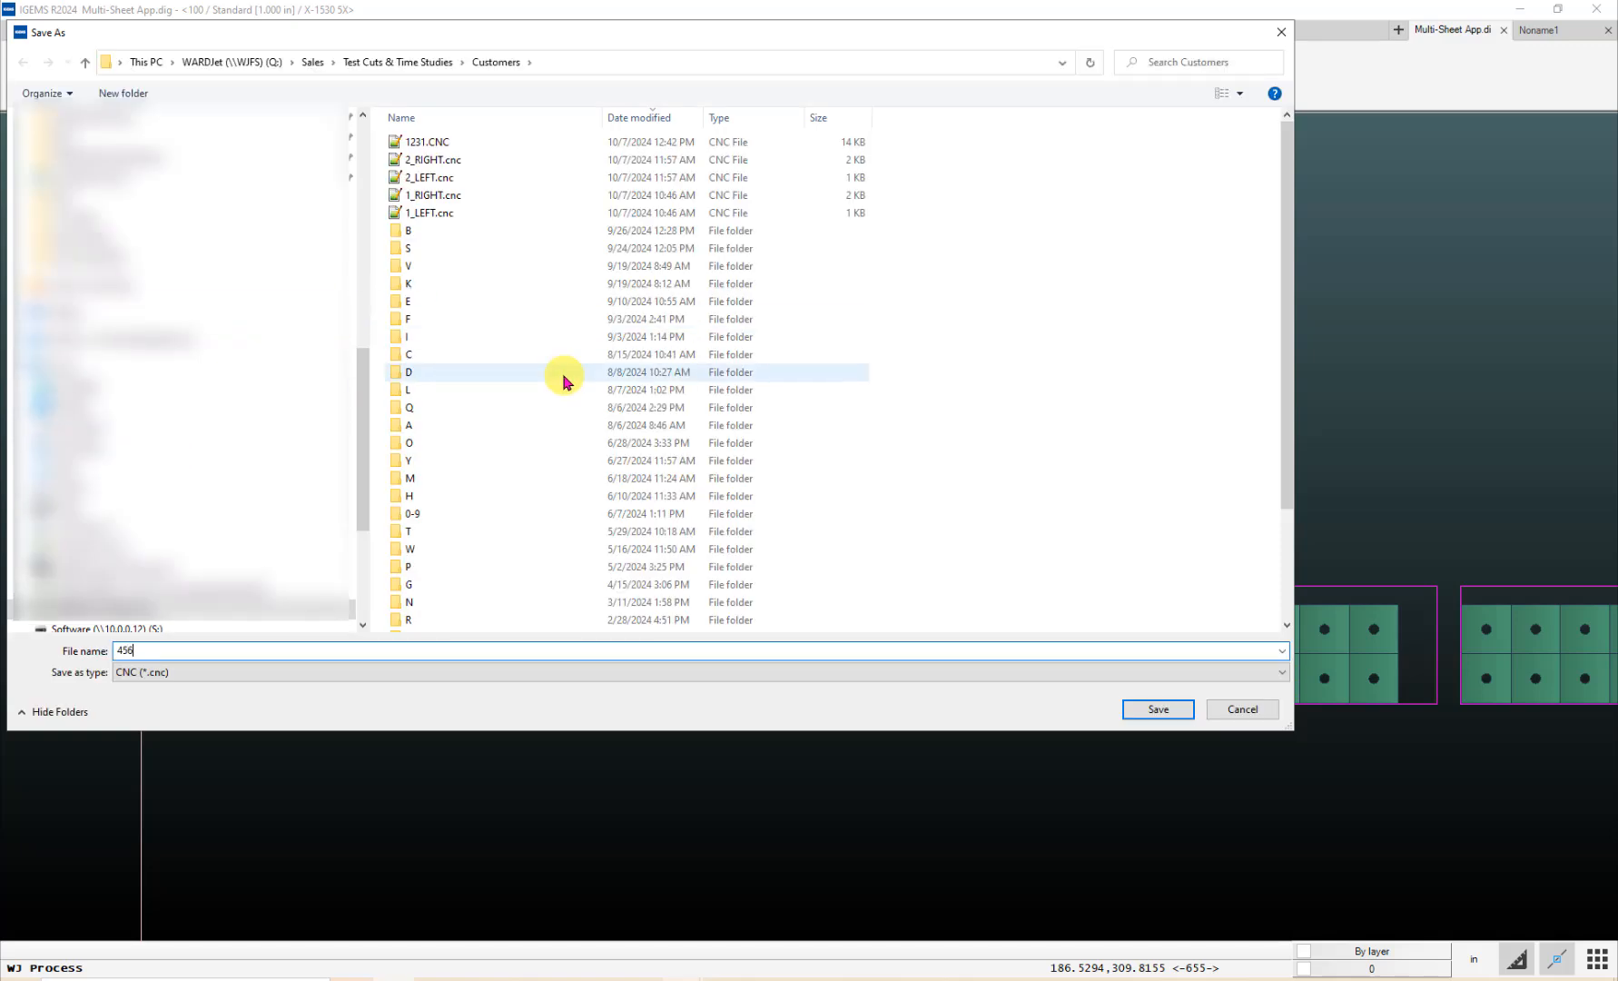
# Step: Run WJ Process on the three programmed sheets, saving their NC files under the base name 456456
pyautogui.press('Return')
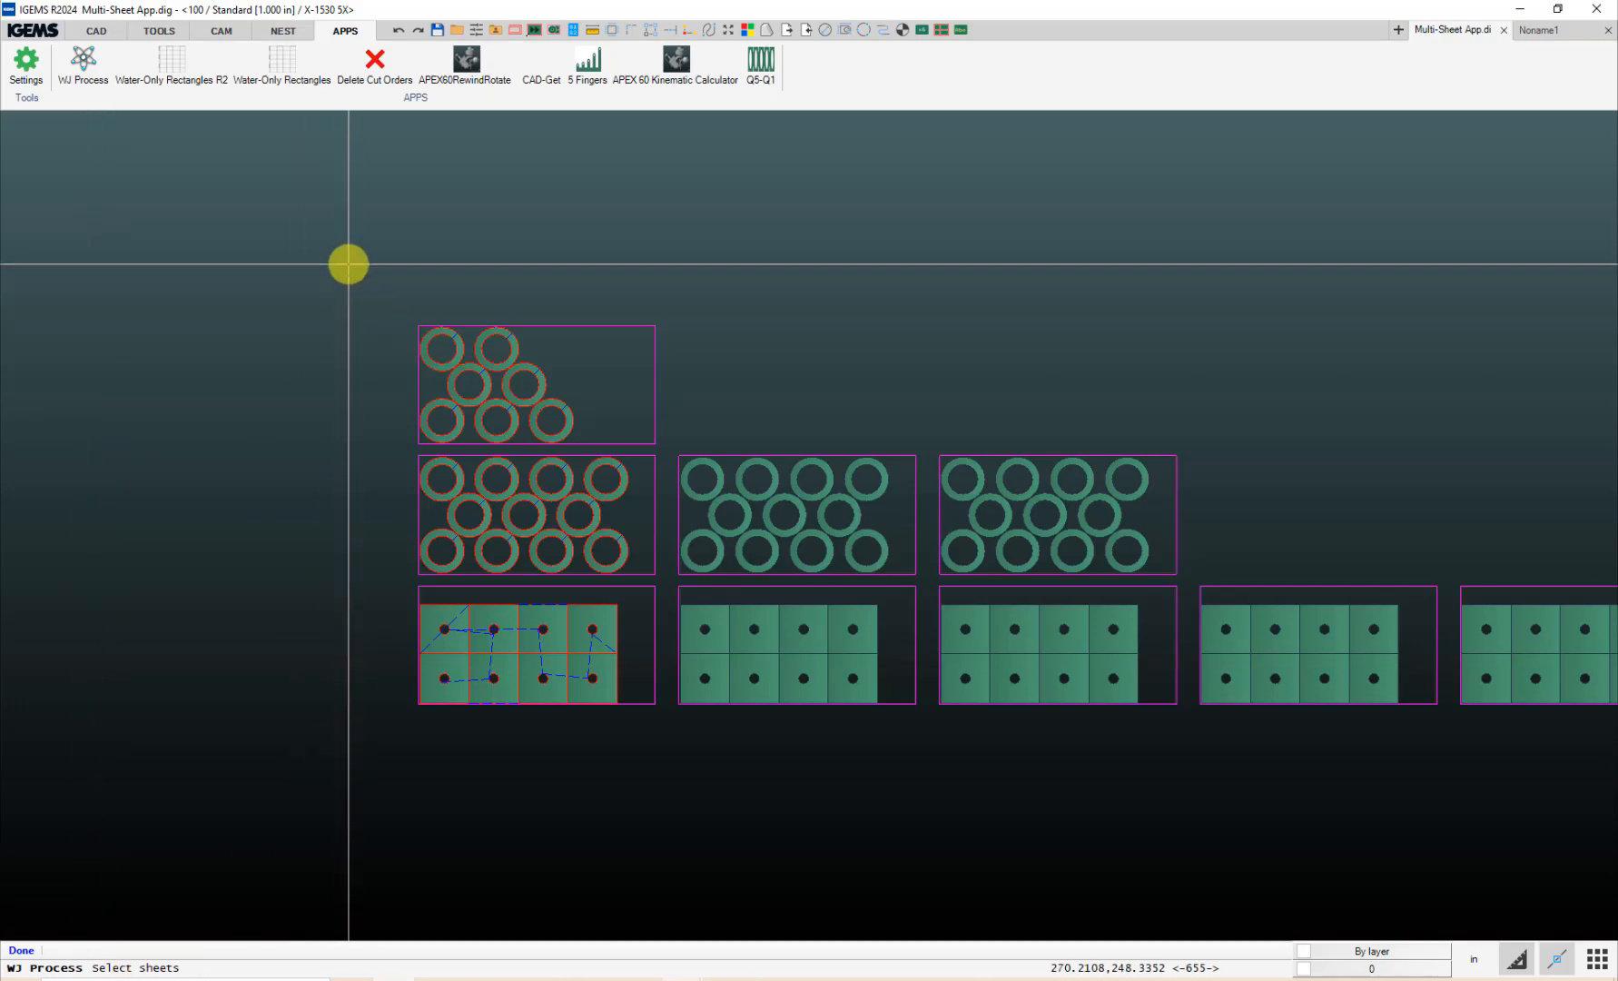
pyautogui.moveTo(348, 264); pyautogui.dragTo(664, 760)
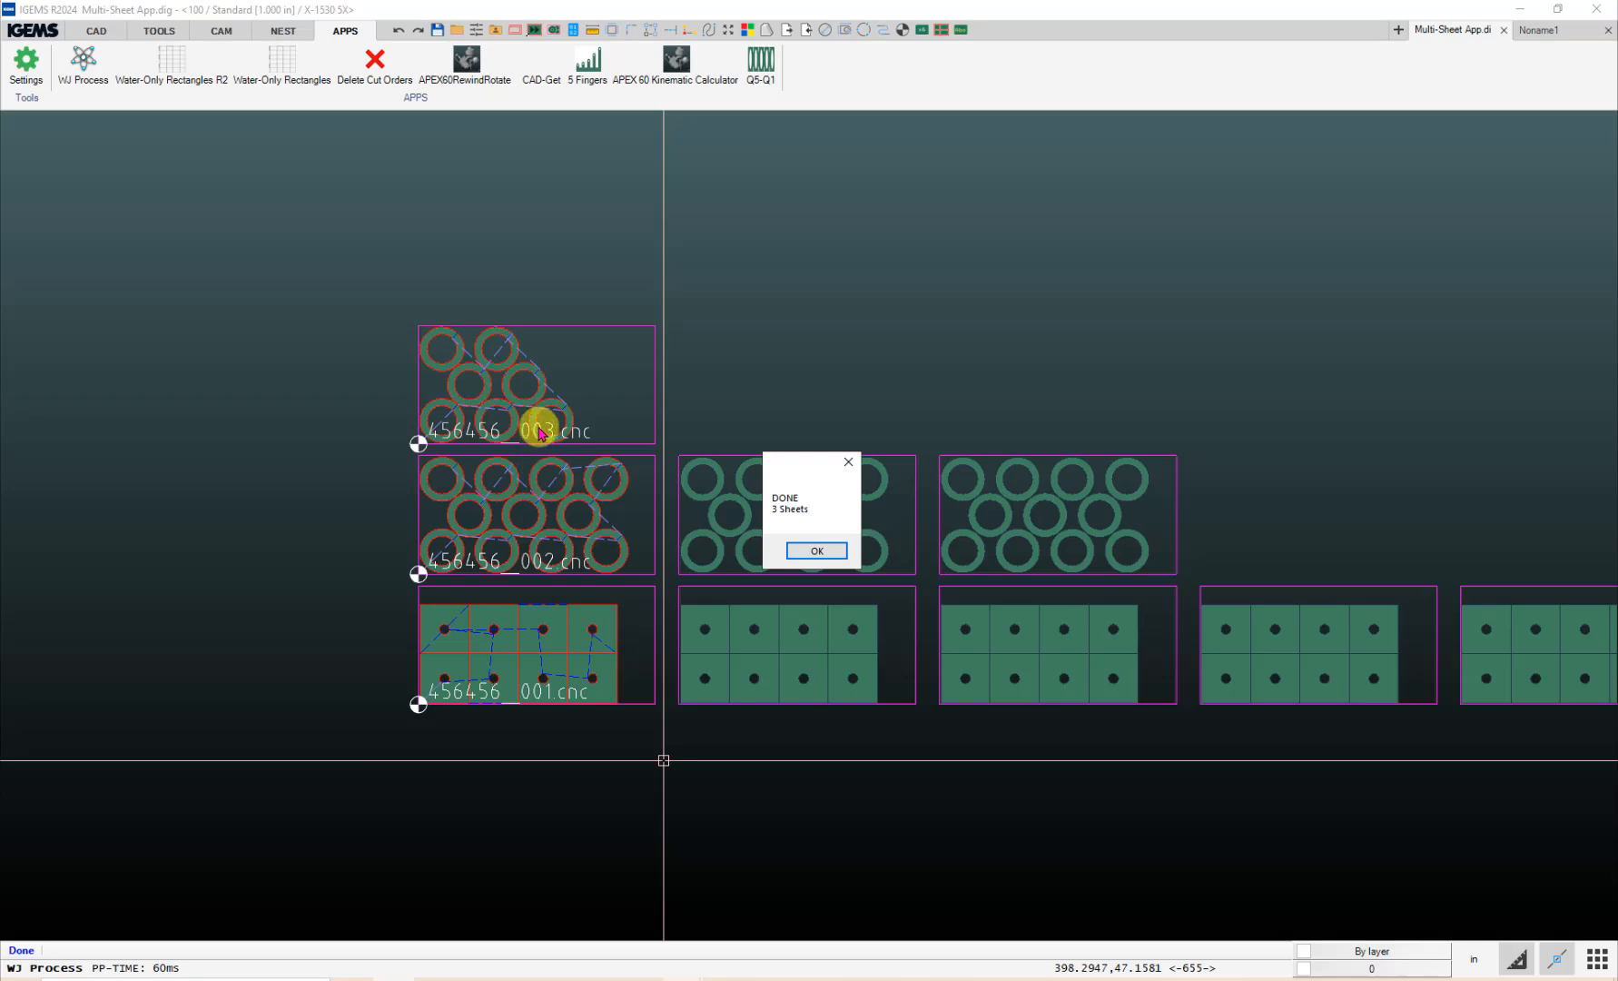
pyautogui.click(814, 551)
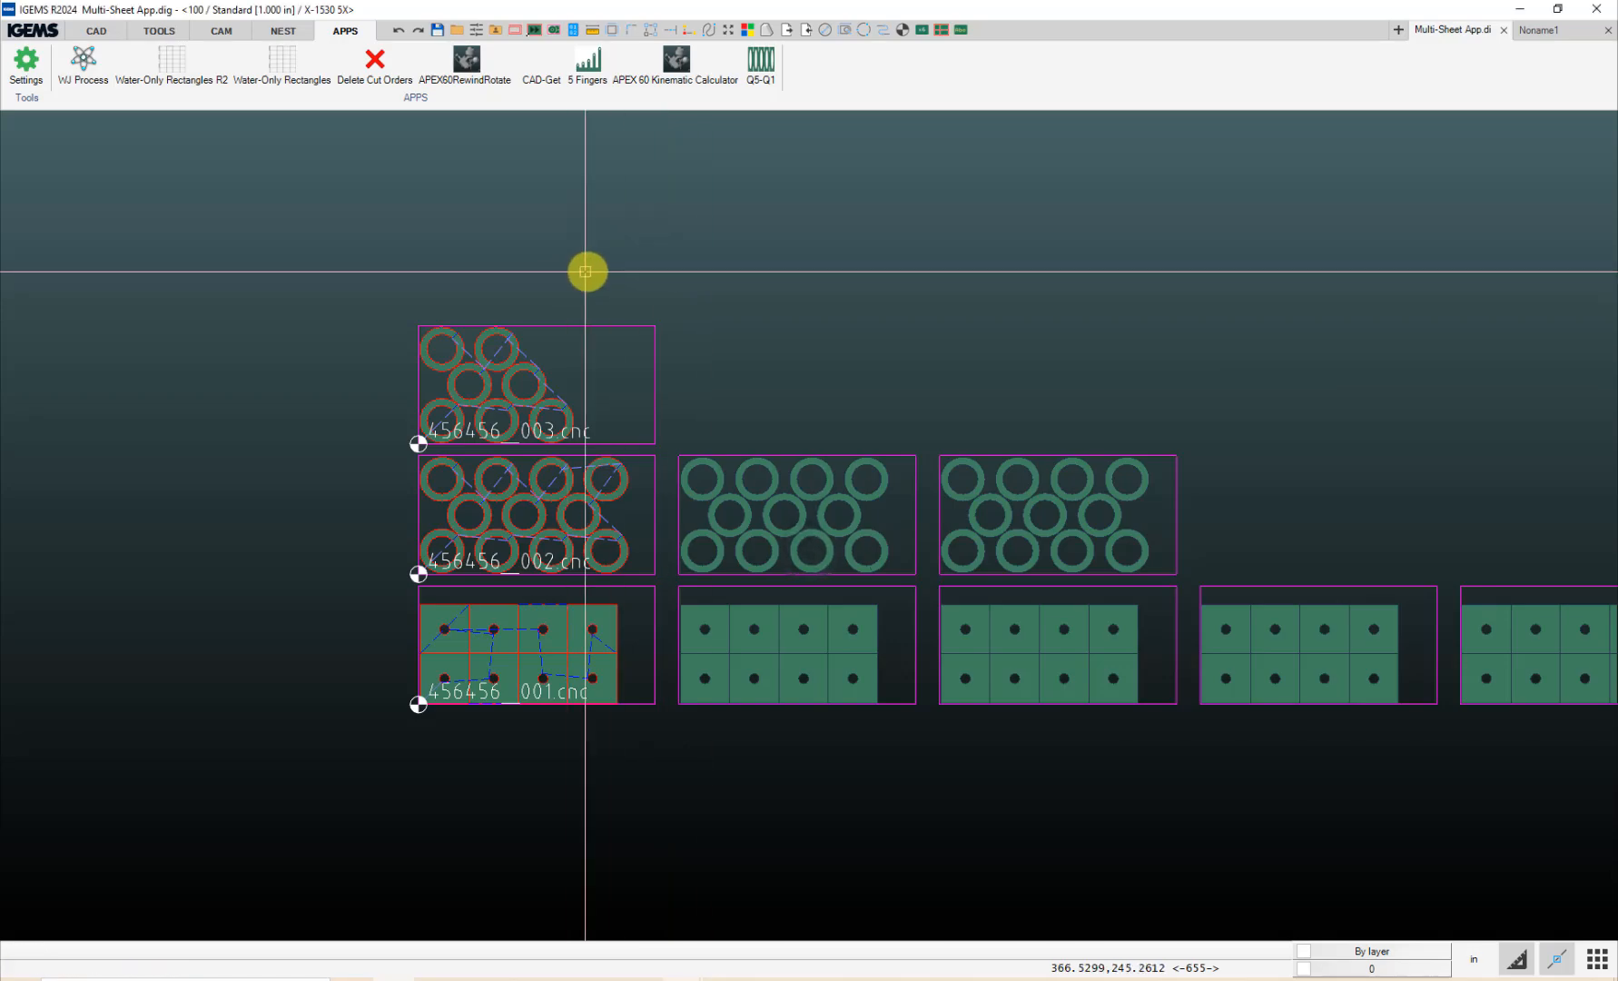
# Step: Inspect the object info of the eight-ring sheet for its stored cutting time and program name
pyautogui.click(594, 324)
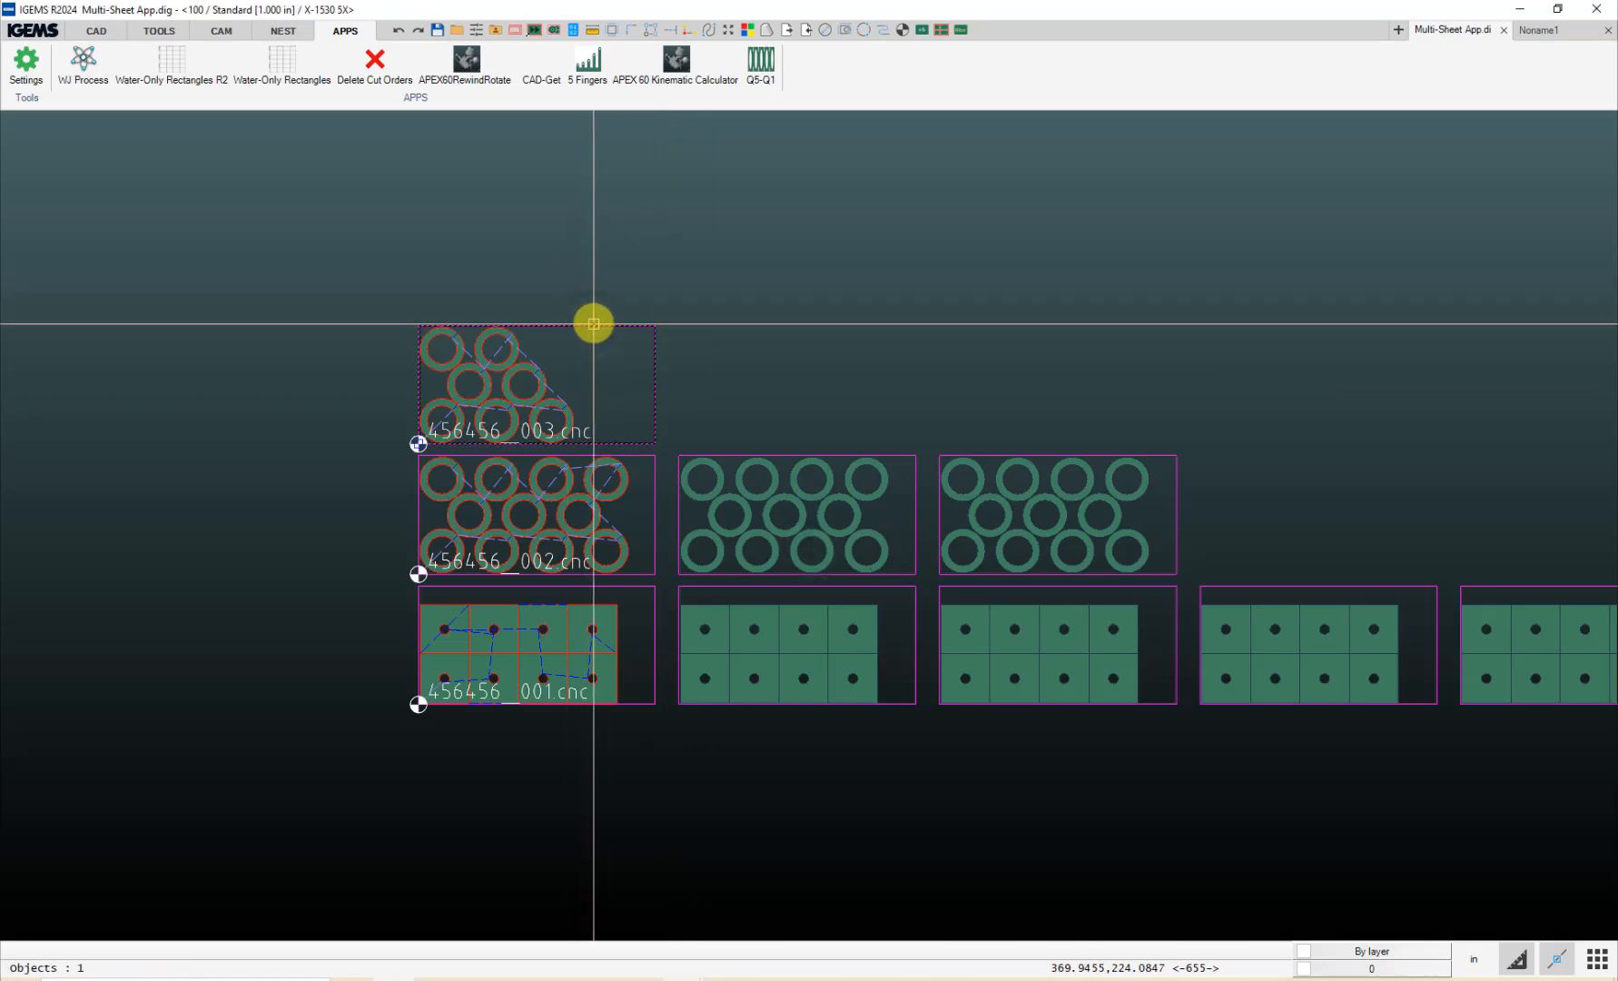
pyautogui.press('i')
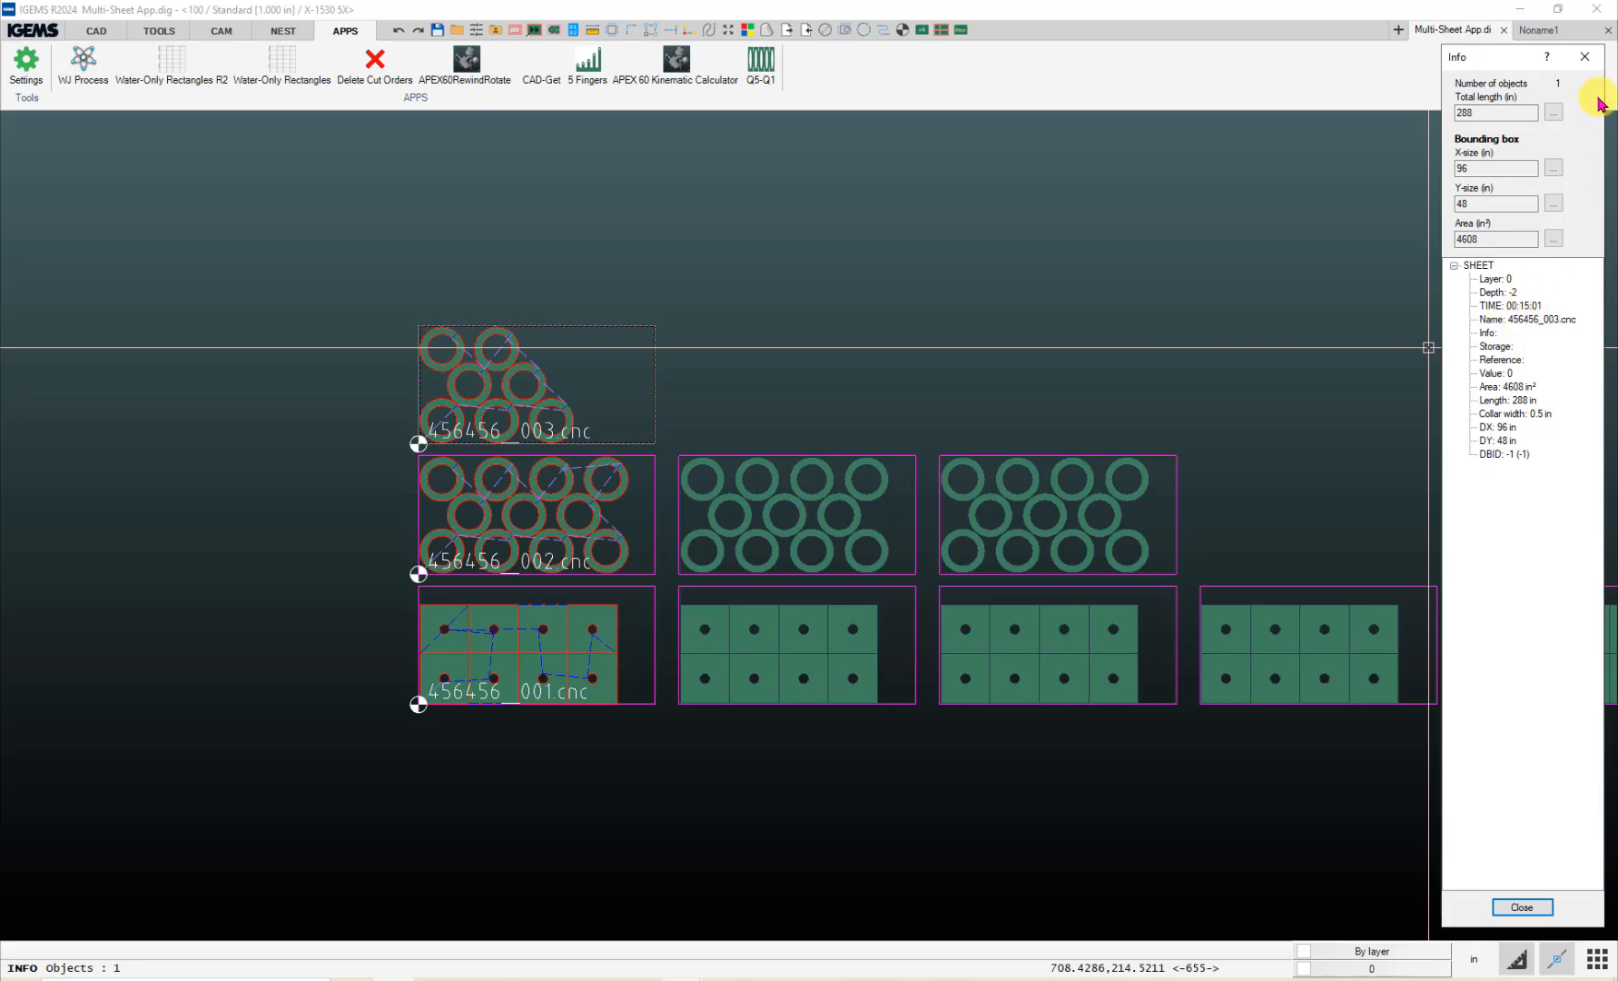
pyautogui.click(1586, 62)
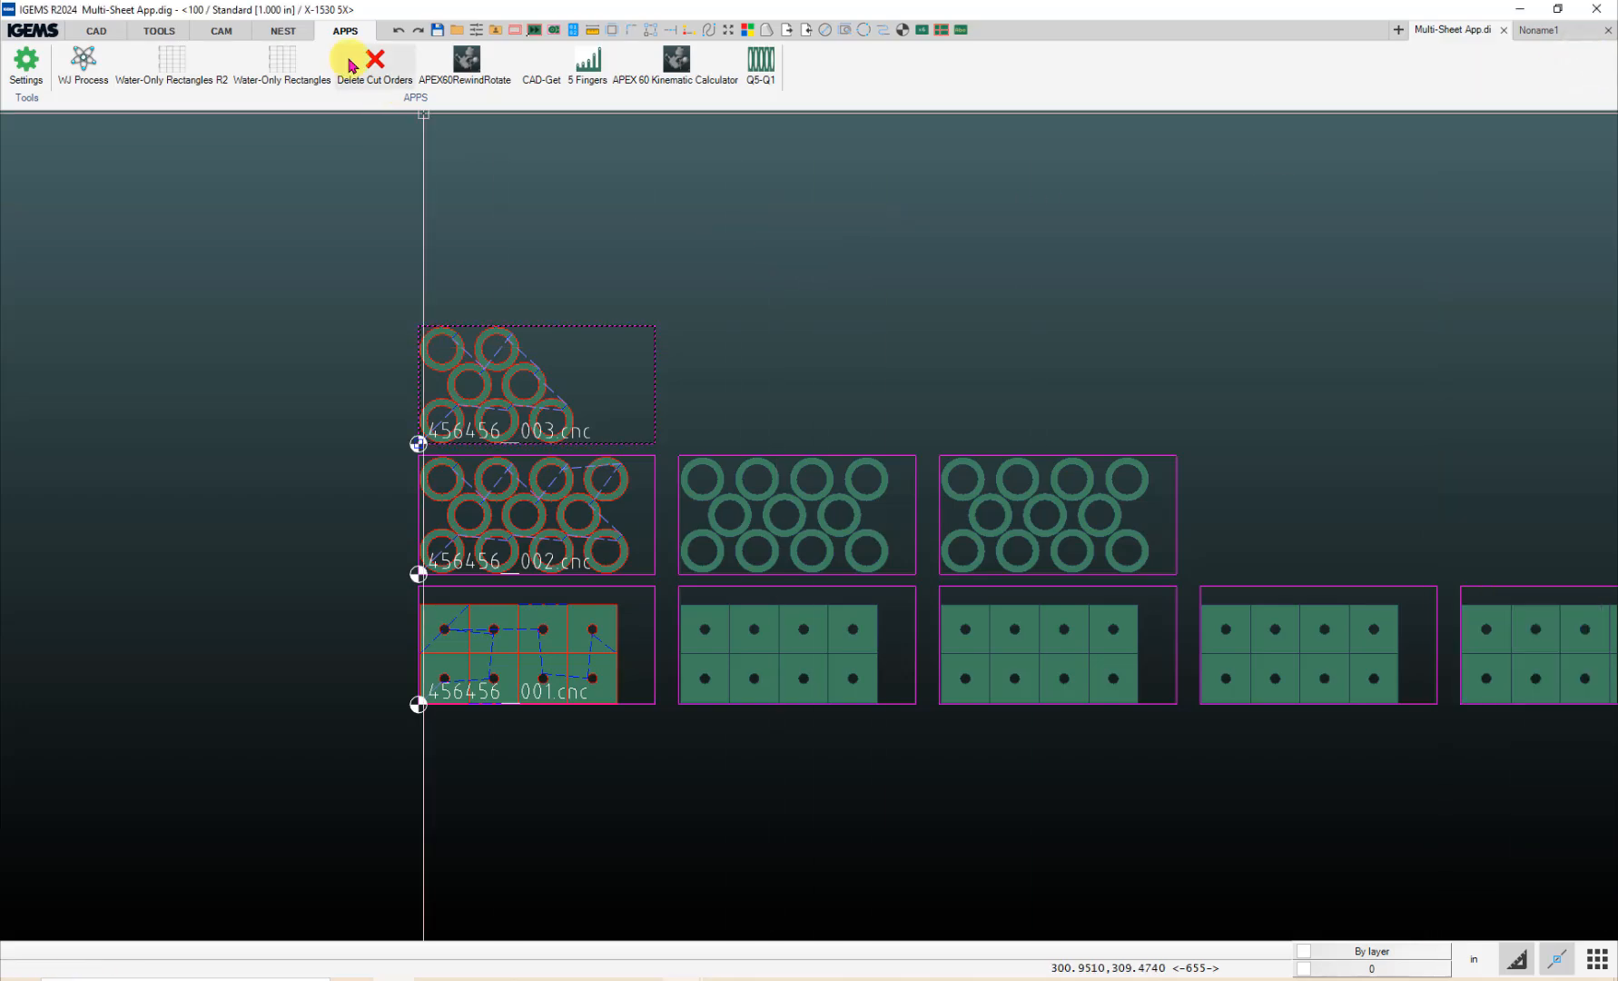
# Step: Generate a nest report for the three processed sheets using the WARDJet_Nest_R3 template
pyautogui.click(284, 31)
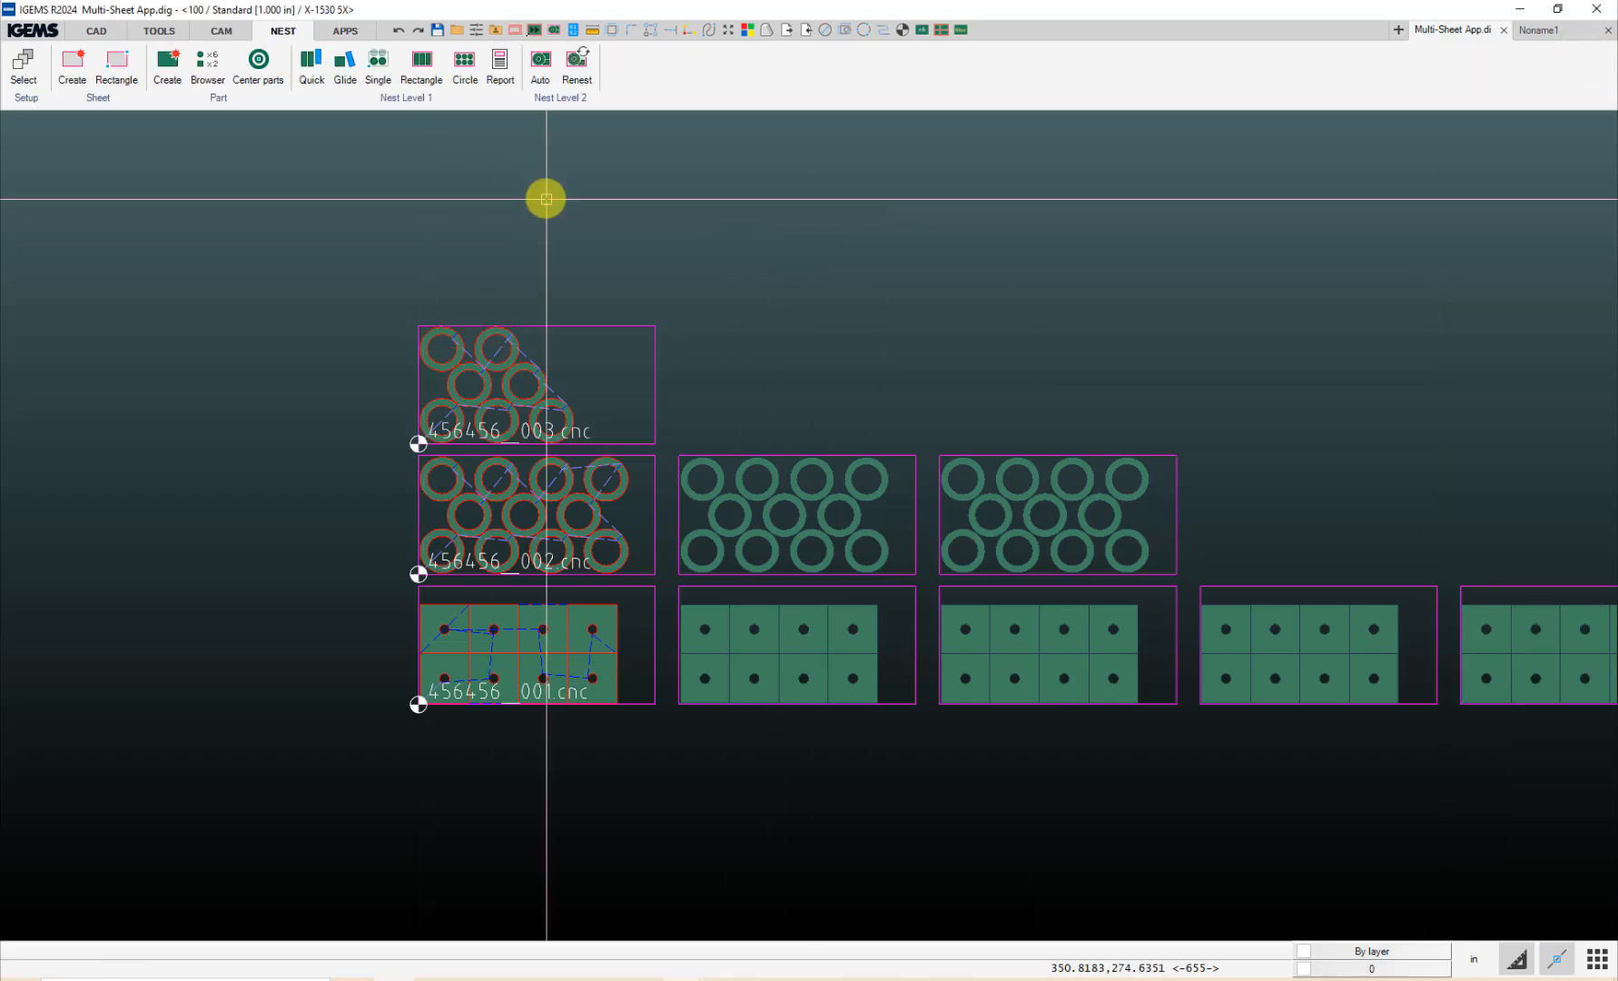
pyautogui.click(501, 69)
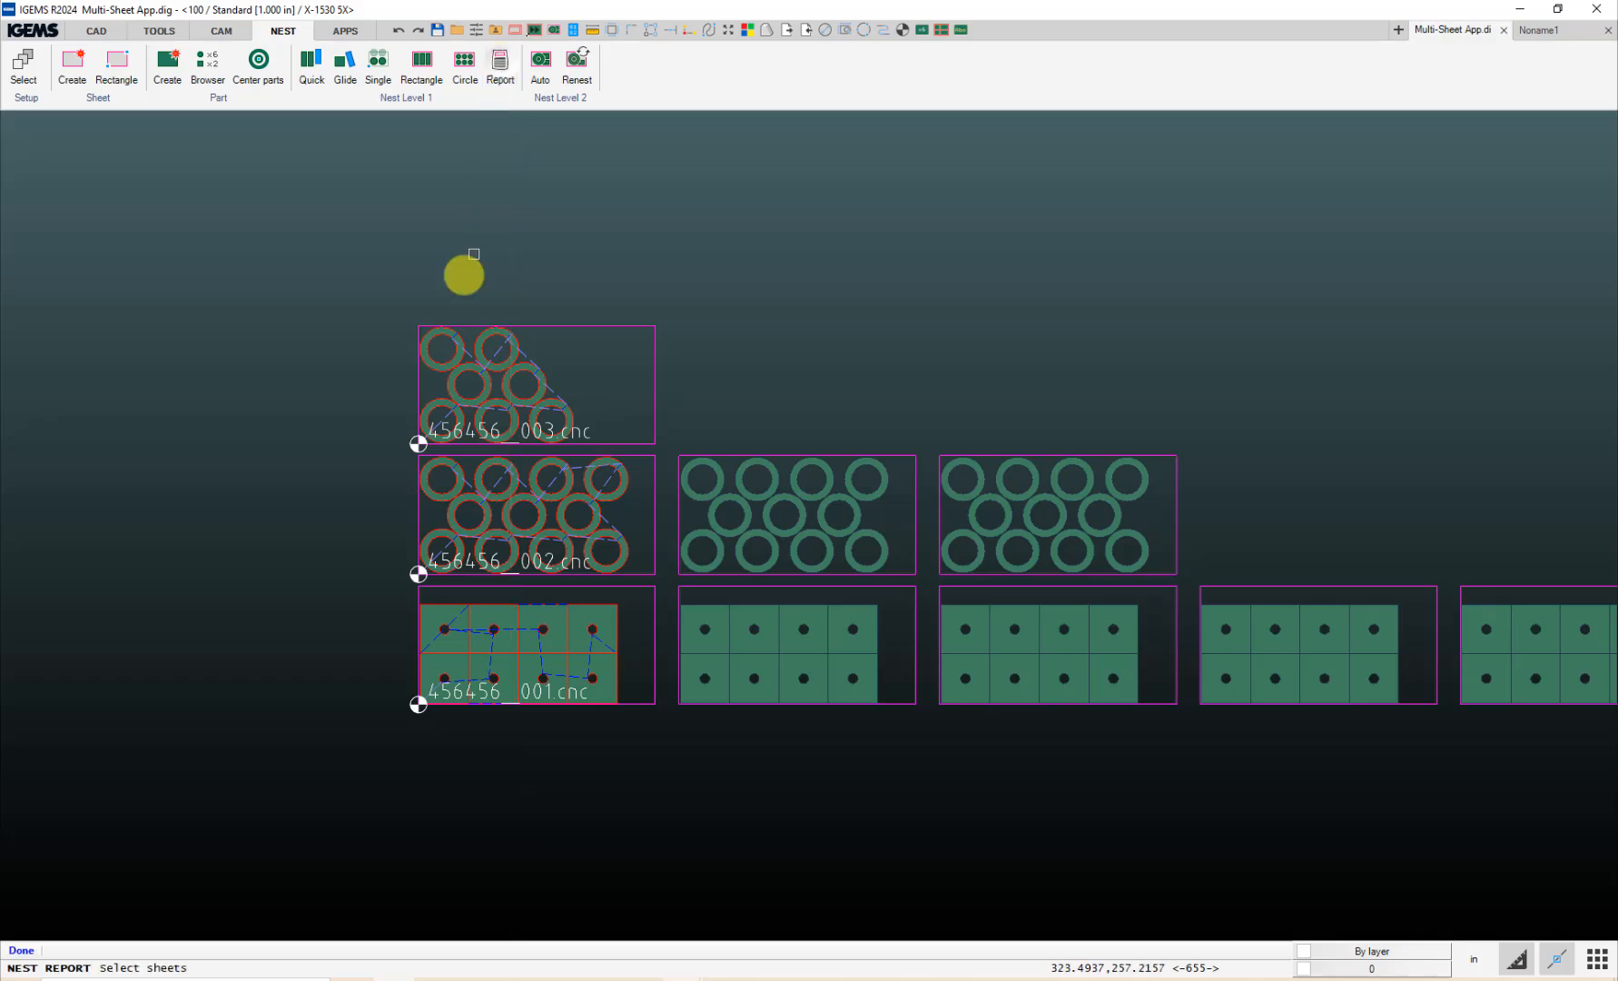
pyautogui.moveTo(370, 240); pyautogui.dragTo(670, 774)
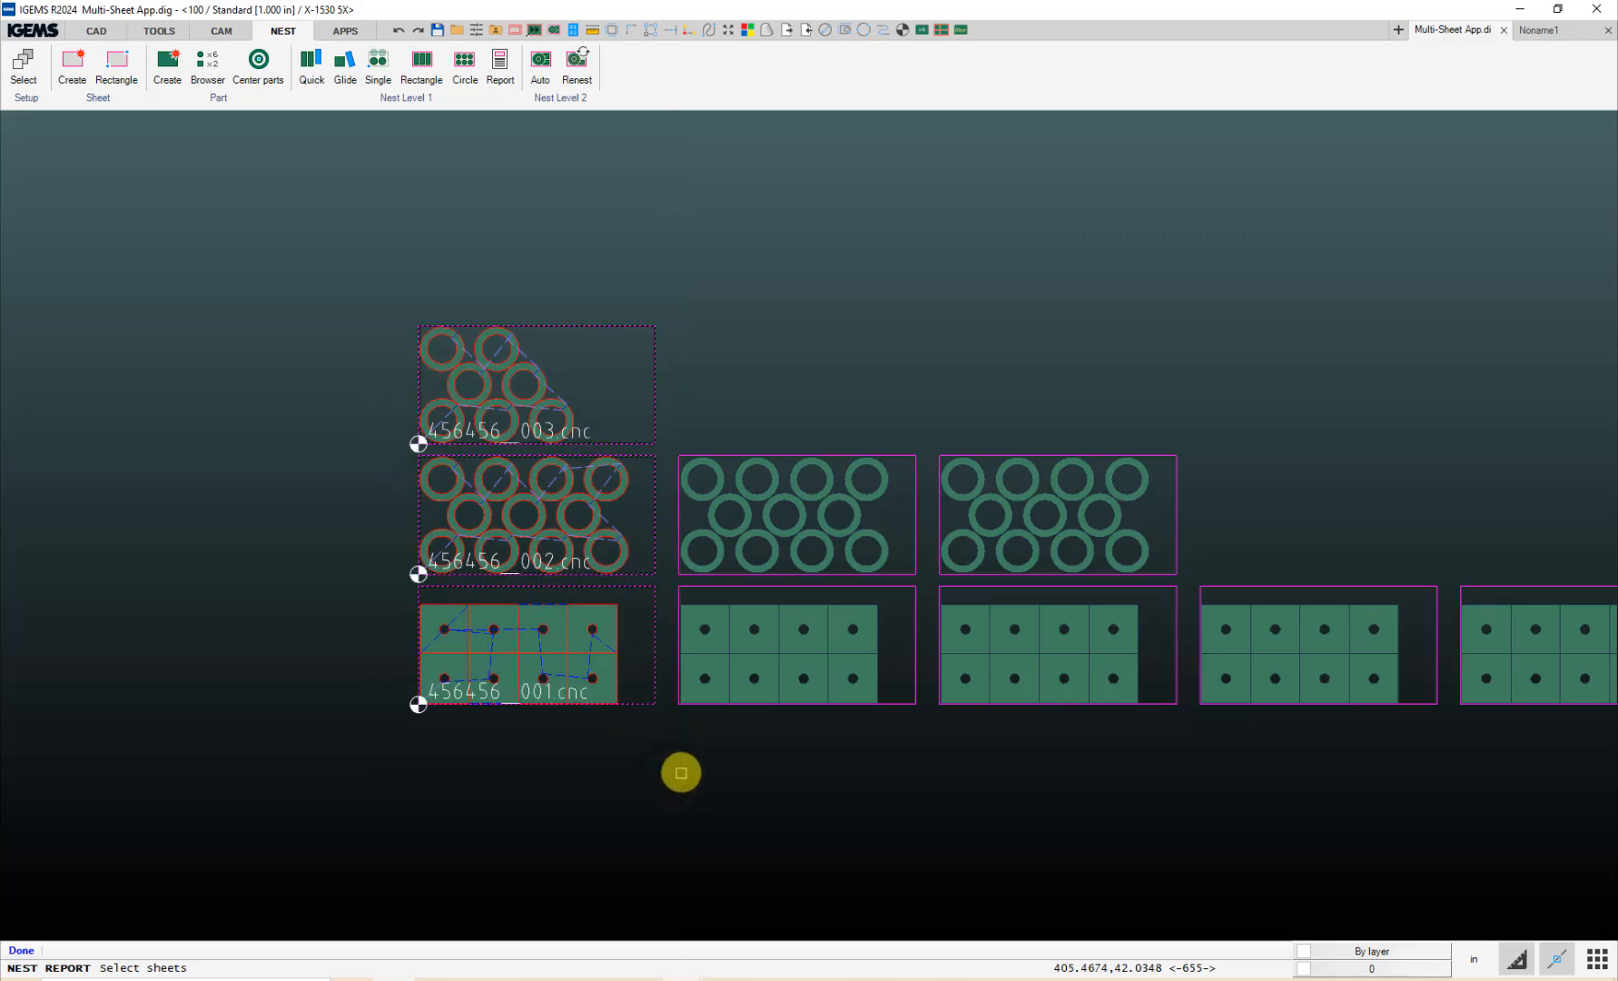
pyautogui.rightClick(681, 772)
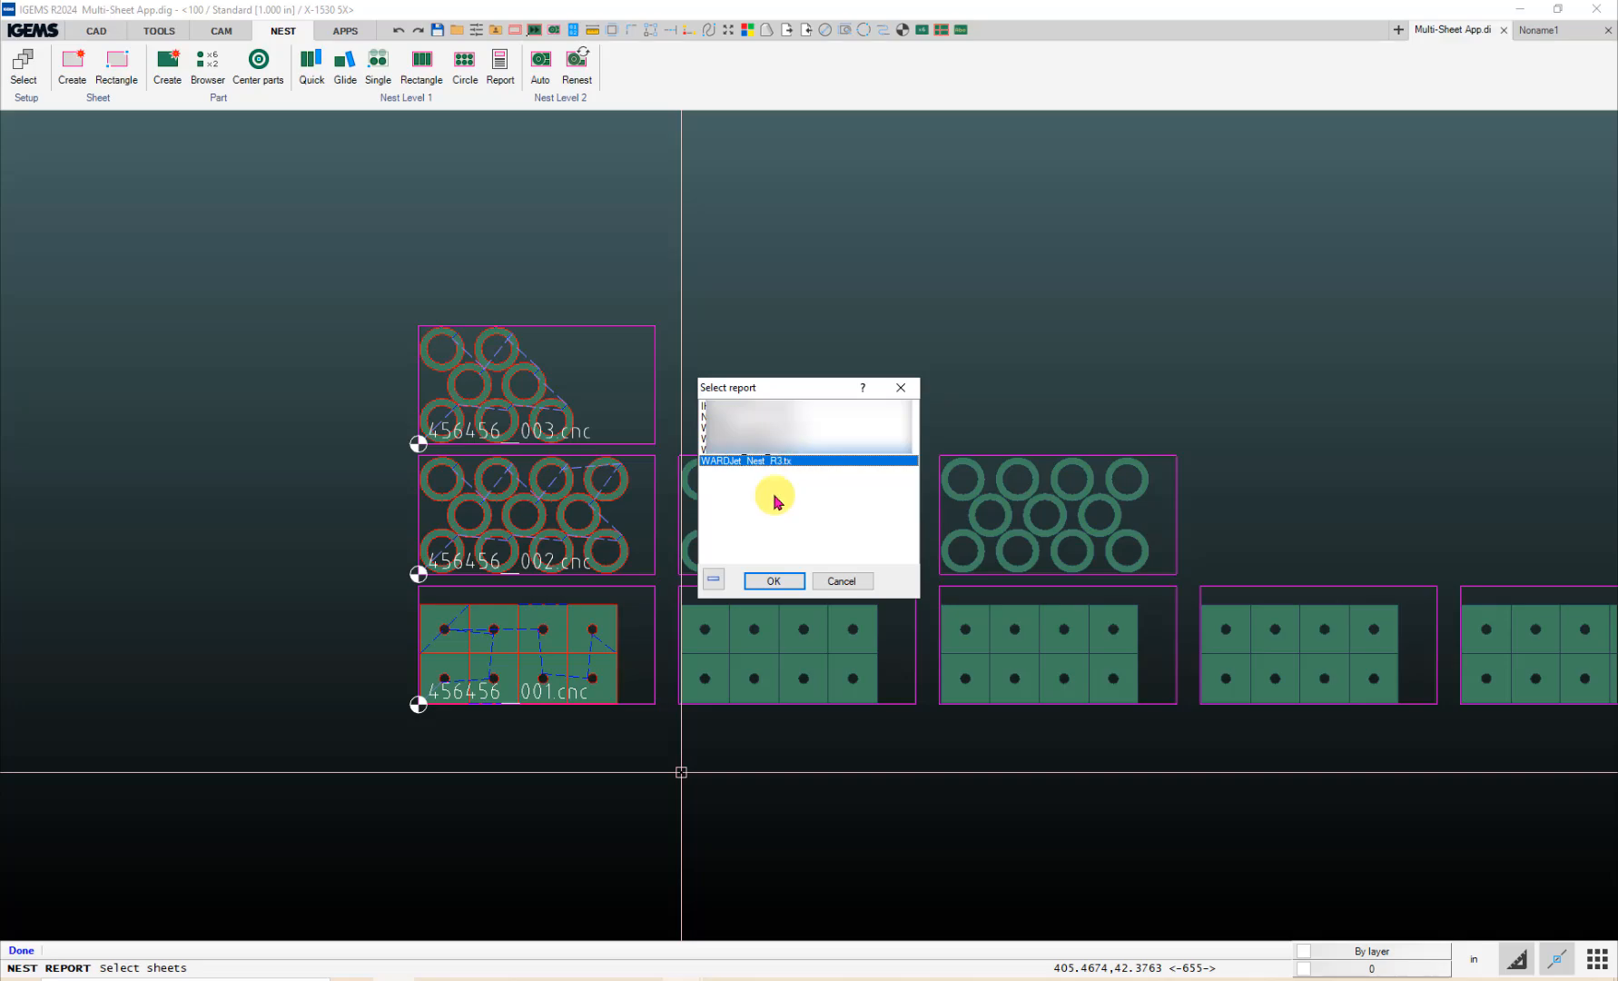
pyautogui.click(773, 581)
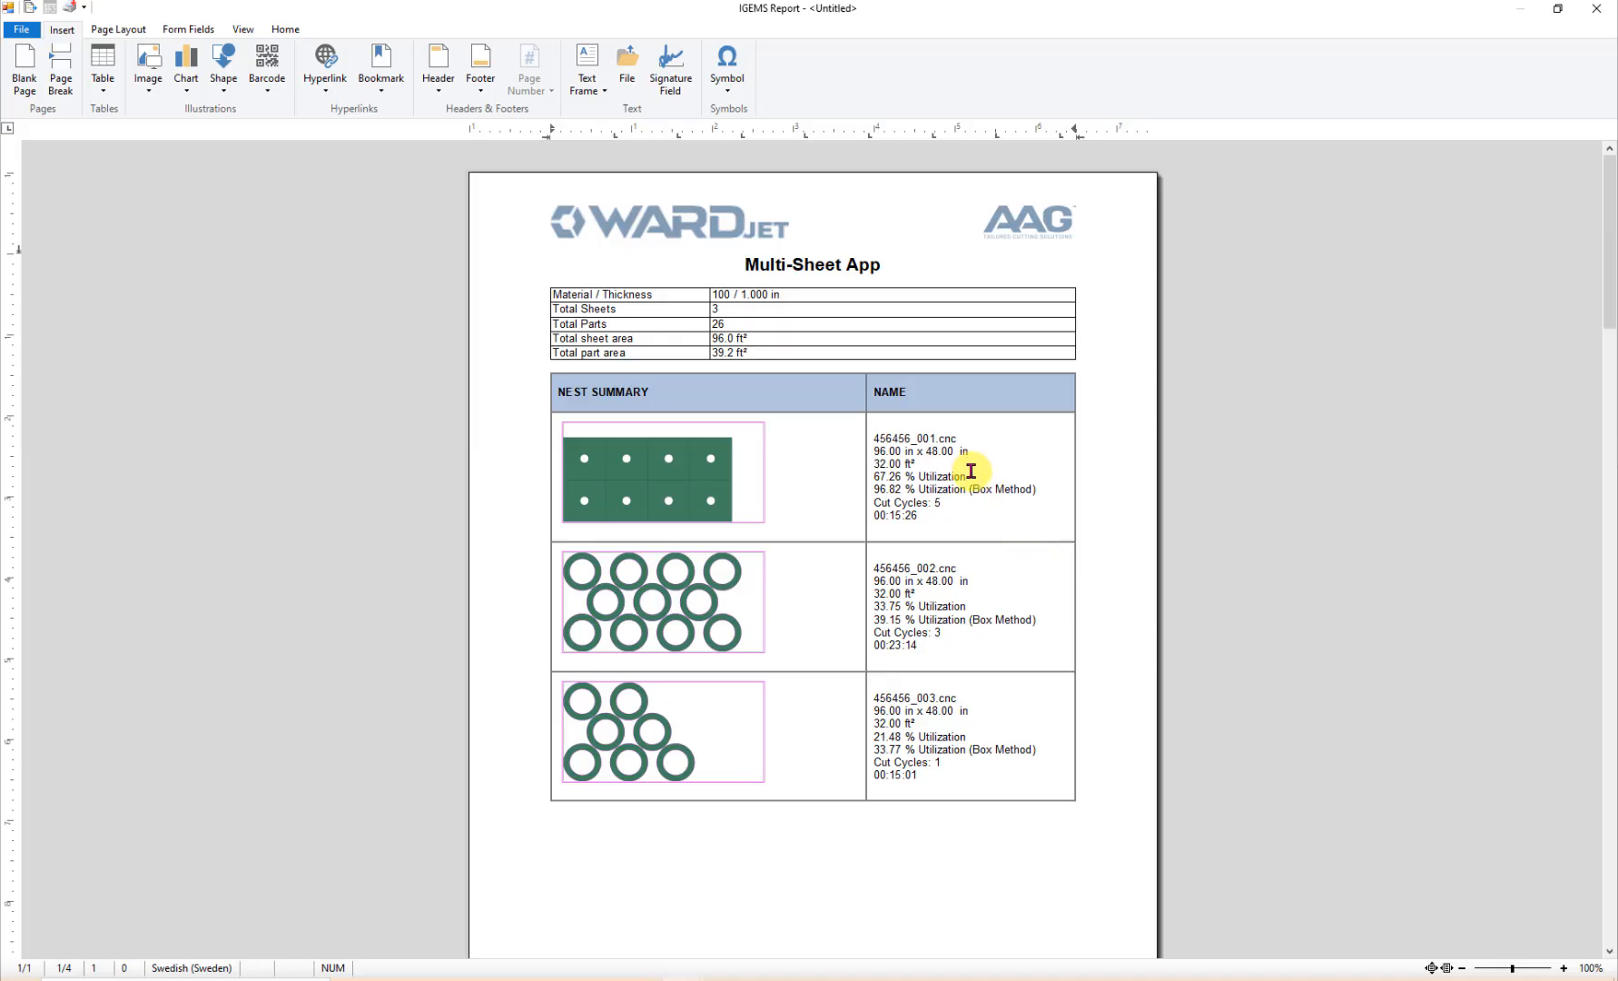
# Step: Examine each sheet's cutting time in the nest summary and the time, area and weight details on the square-part sheet's page
pyautogui.click(969, 468)
pyautogui.moveTo(916, 514); pyautogui.dragTo(888, 514)
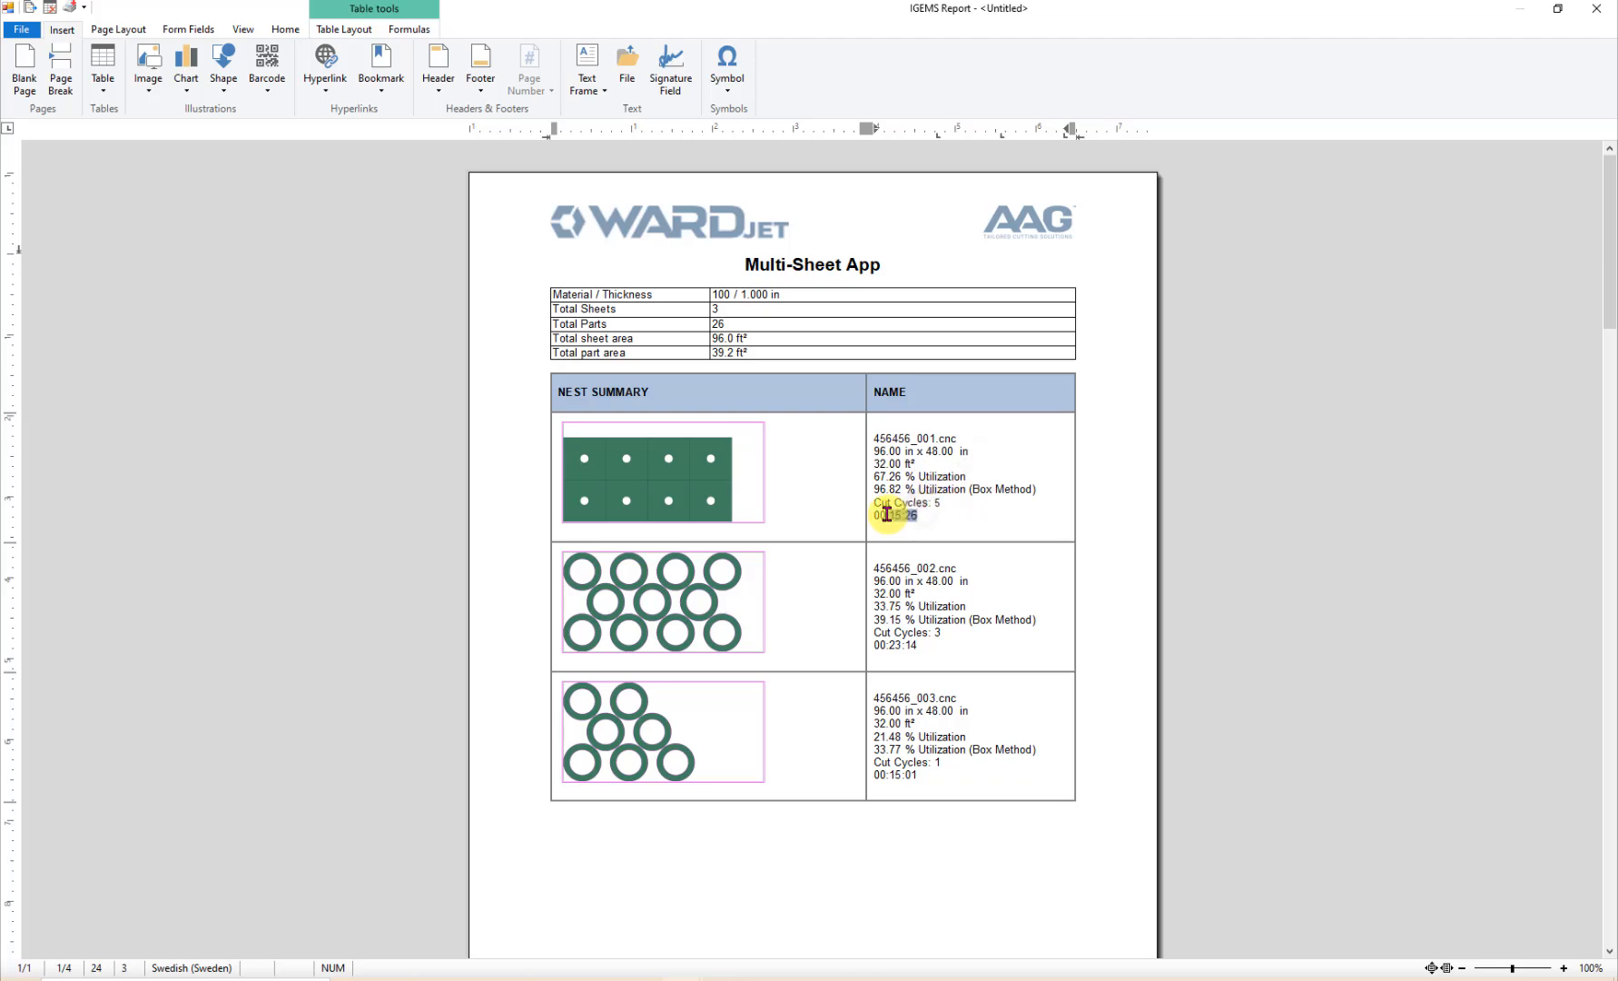
pyautogui.moveTo(917, 643); pyautogui.dragTo(894, 642)
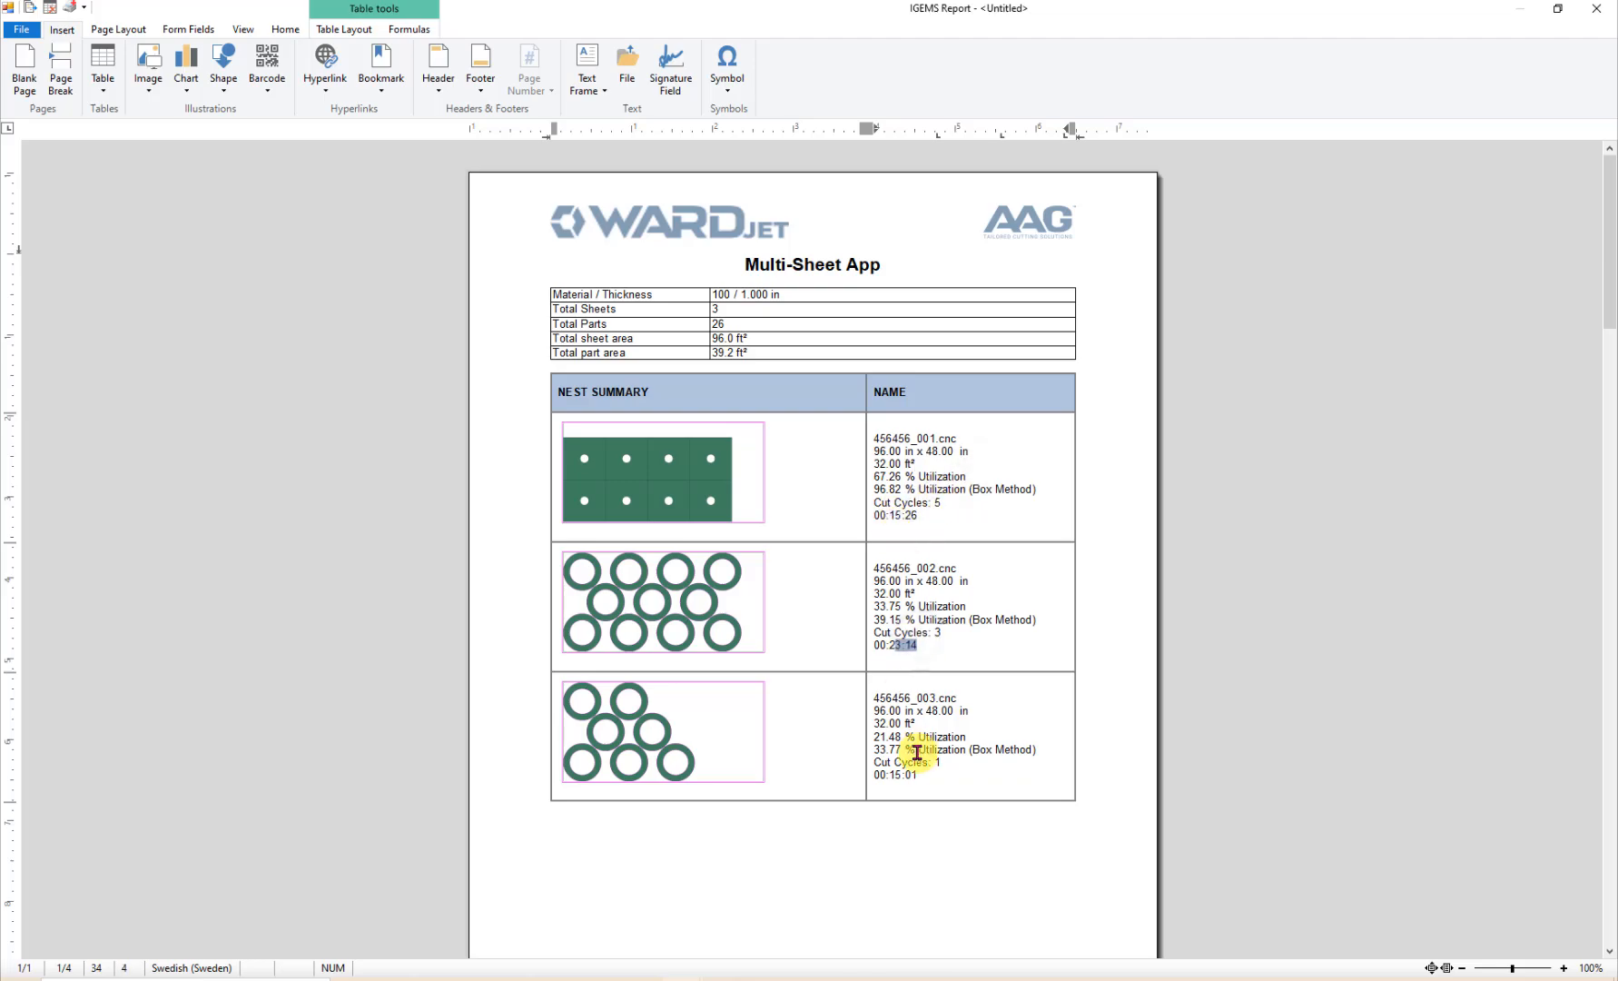
pyautogui.moveTo(917, 772); pyautogui.dragTo(889, 770)
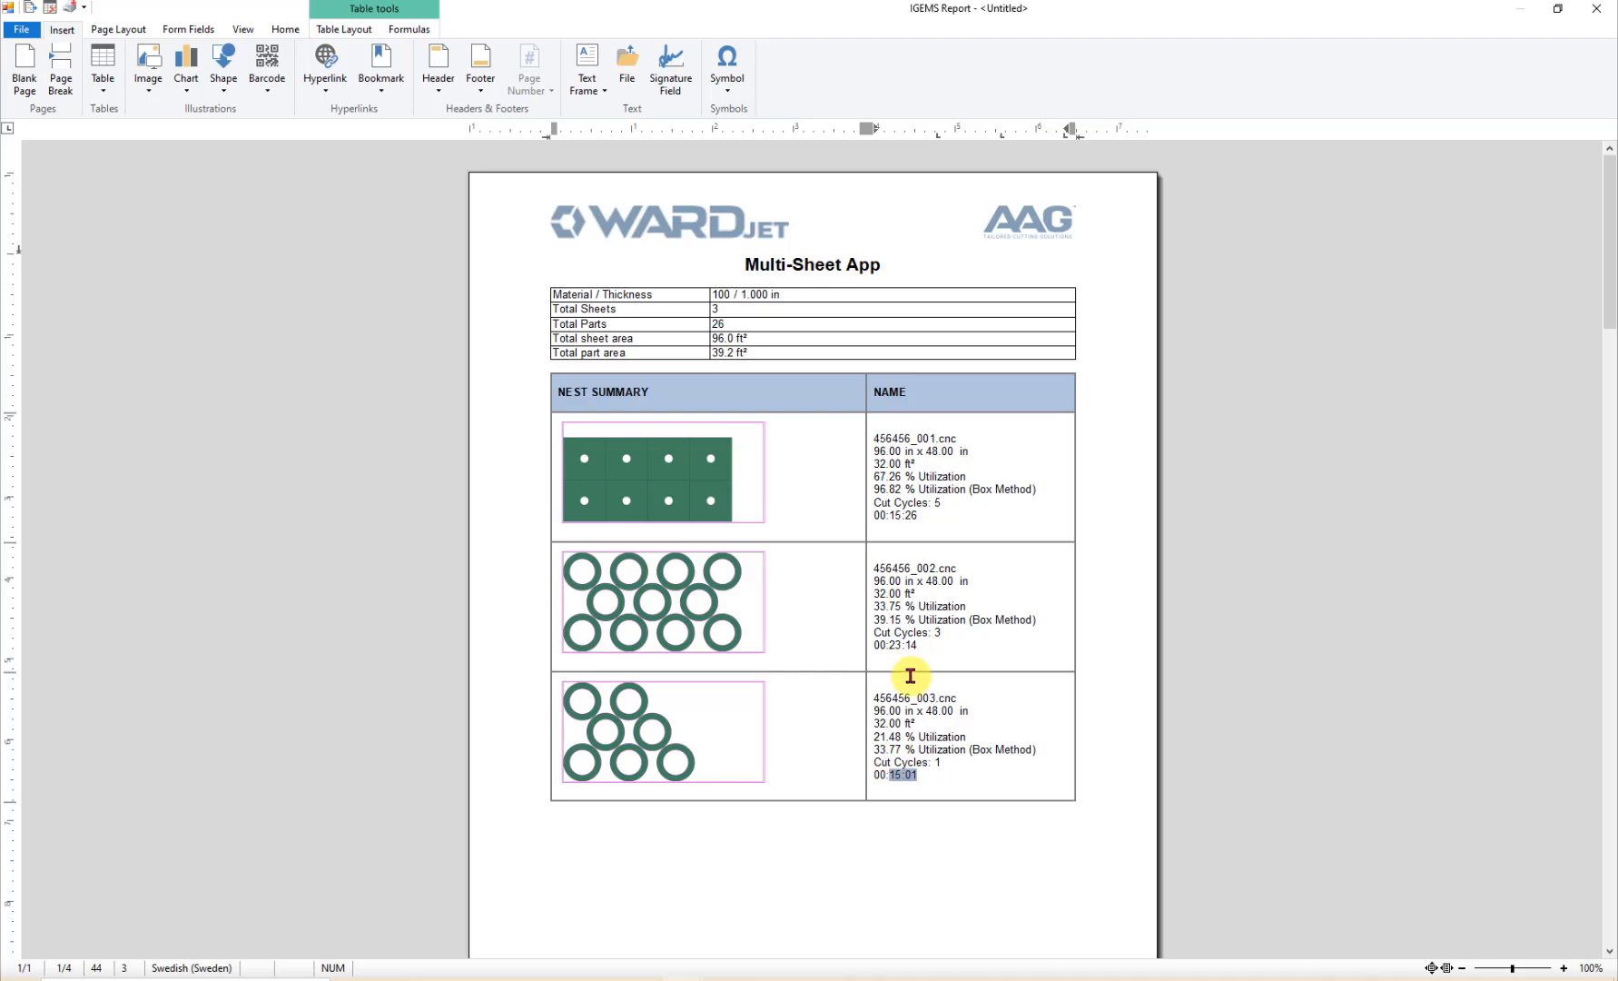
pyautogui.scroll(-9, 909, 674)
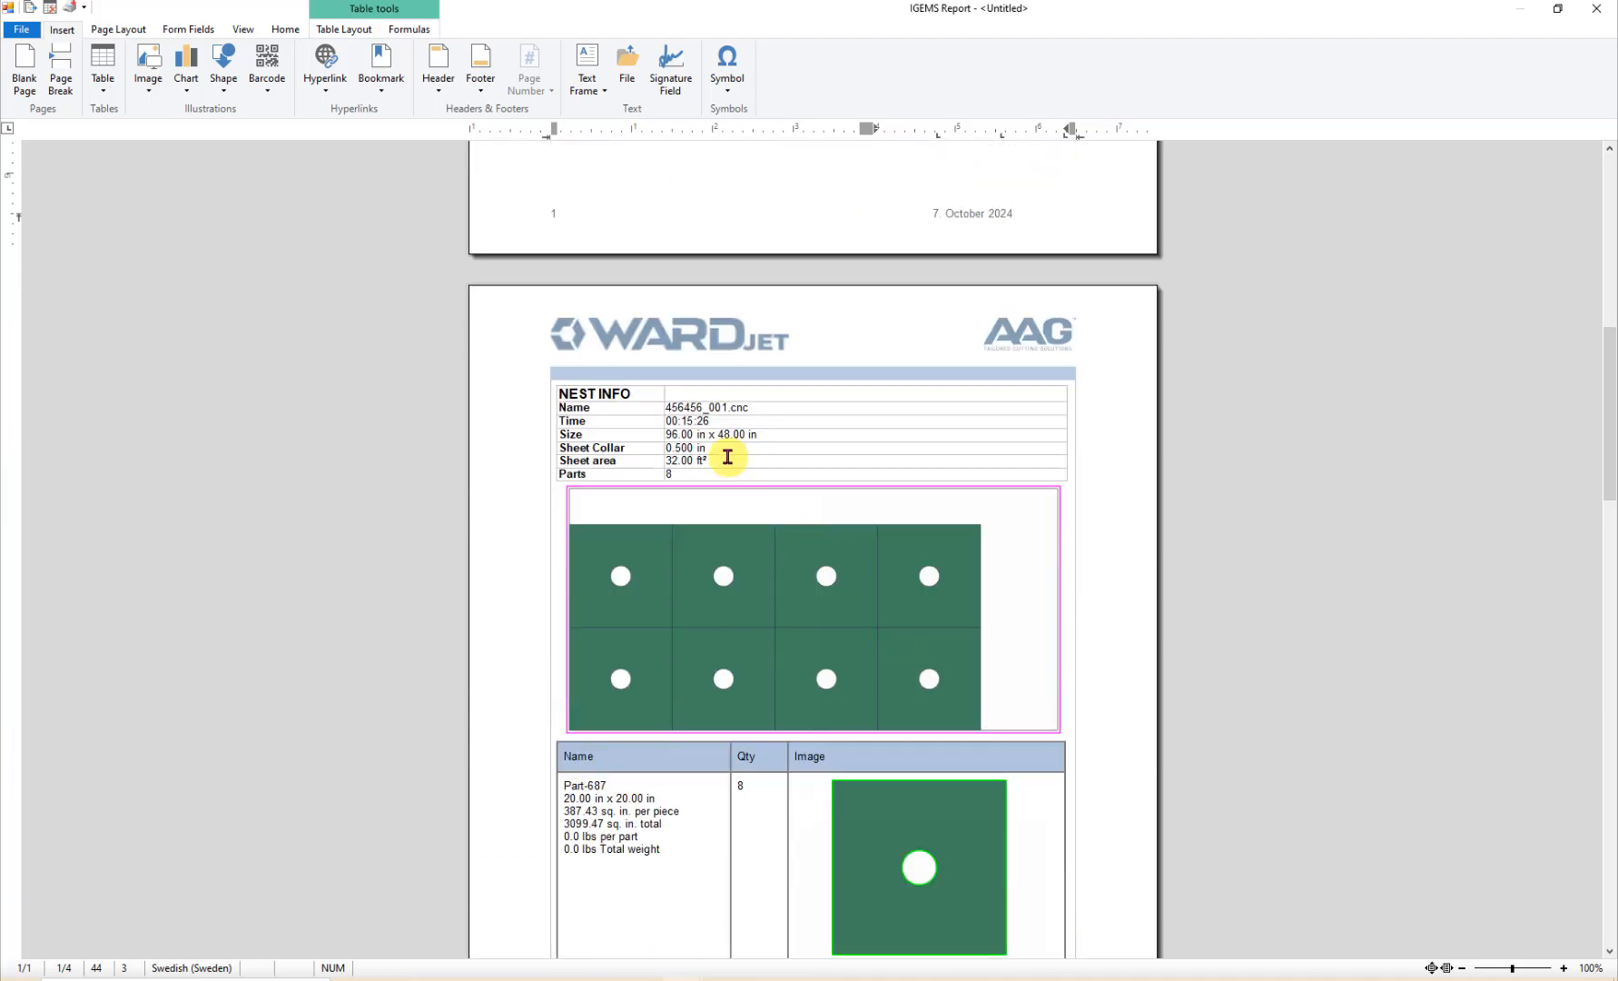
pyautogui.moveTo(718, 419); pyautogui.dragTo(671, 421)
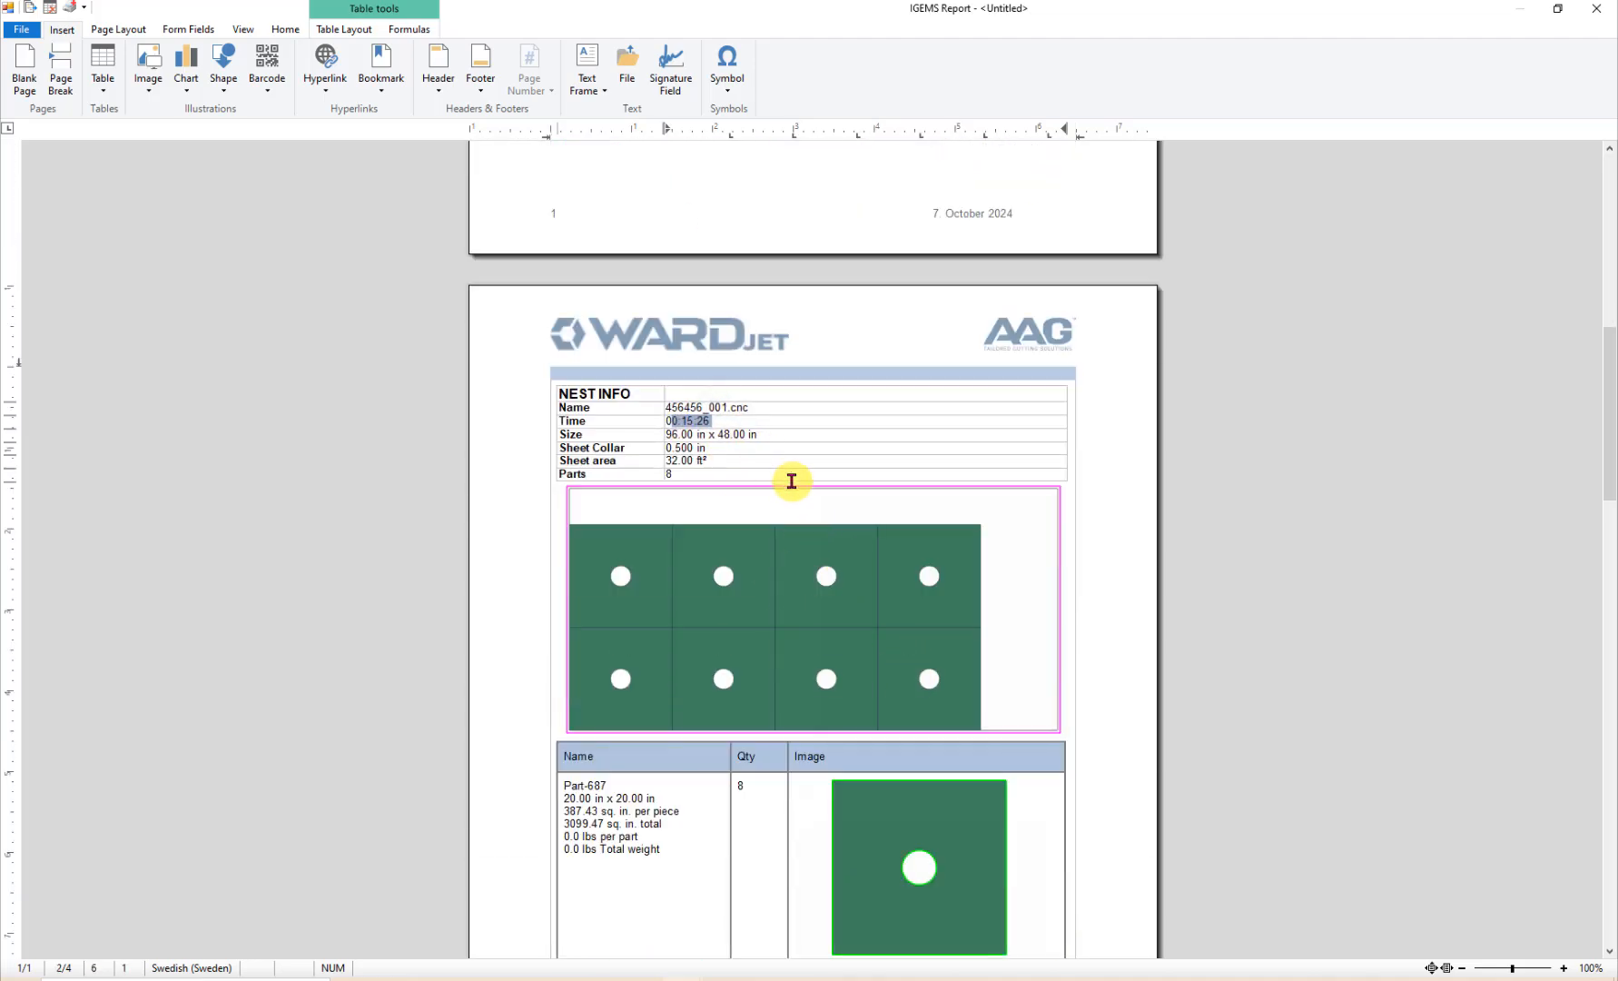
pyautogui.scroll(-2, 789, 481)
pyautogui.click(679, 655)
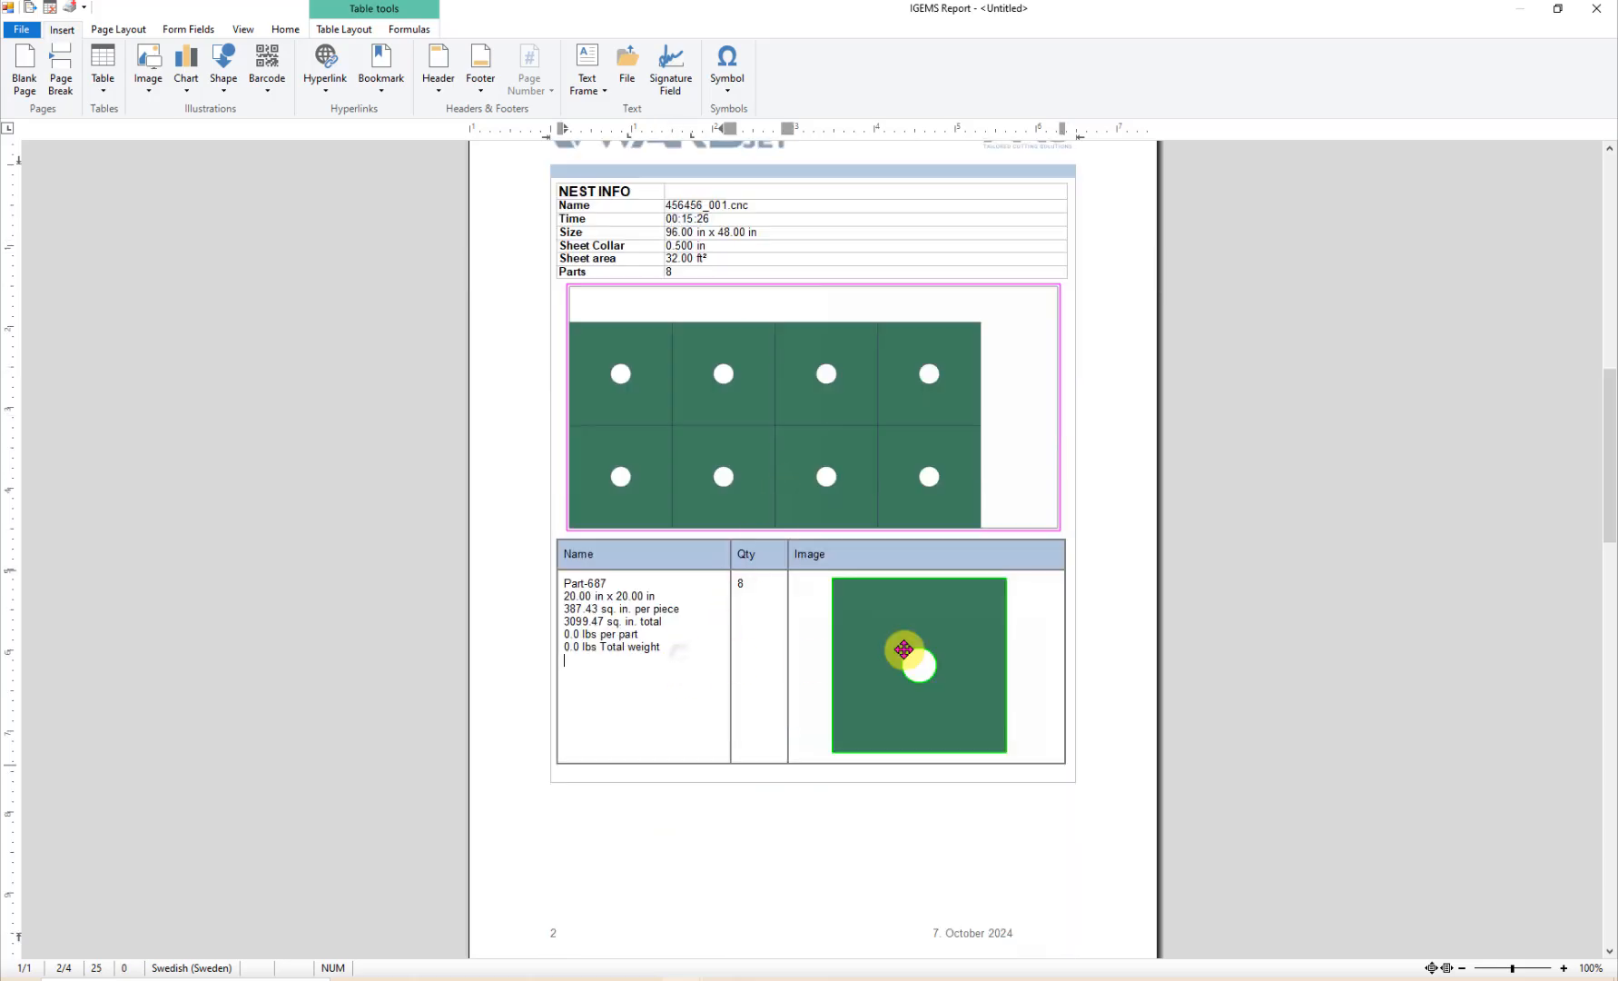
pyautogui.click(671, 653)
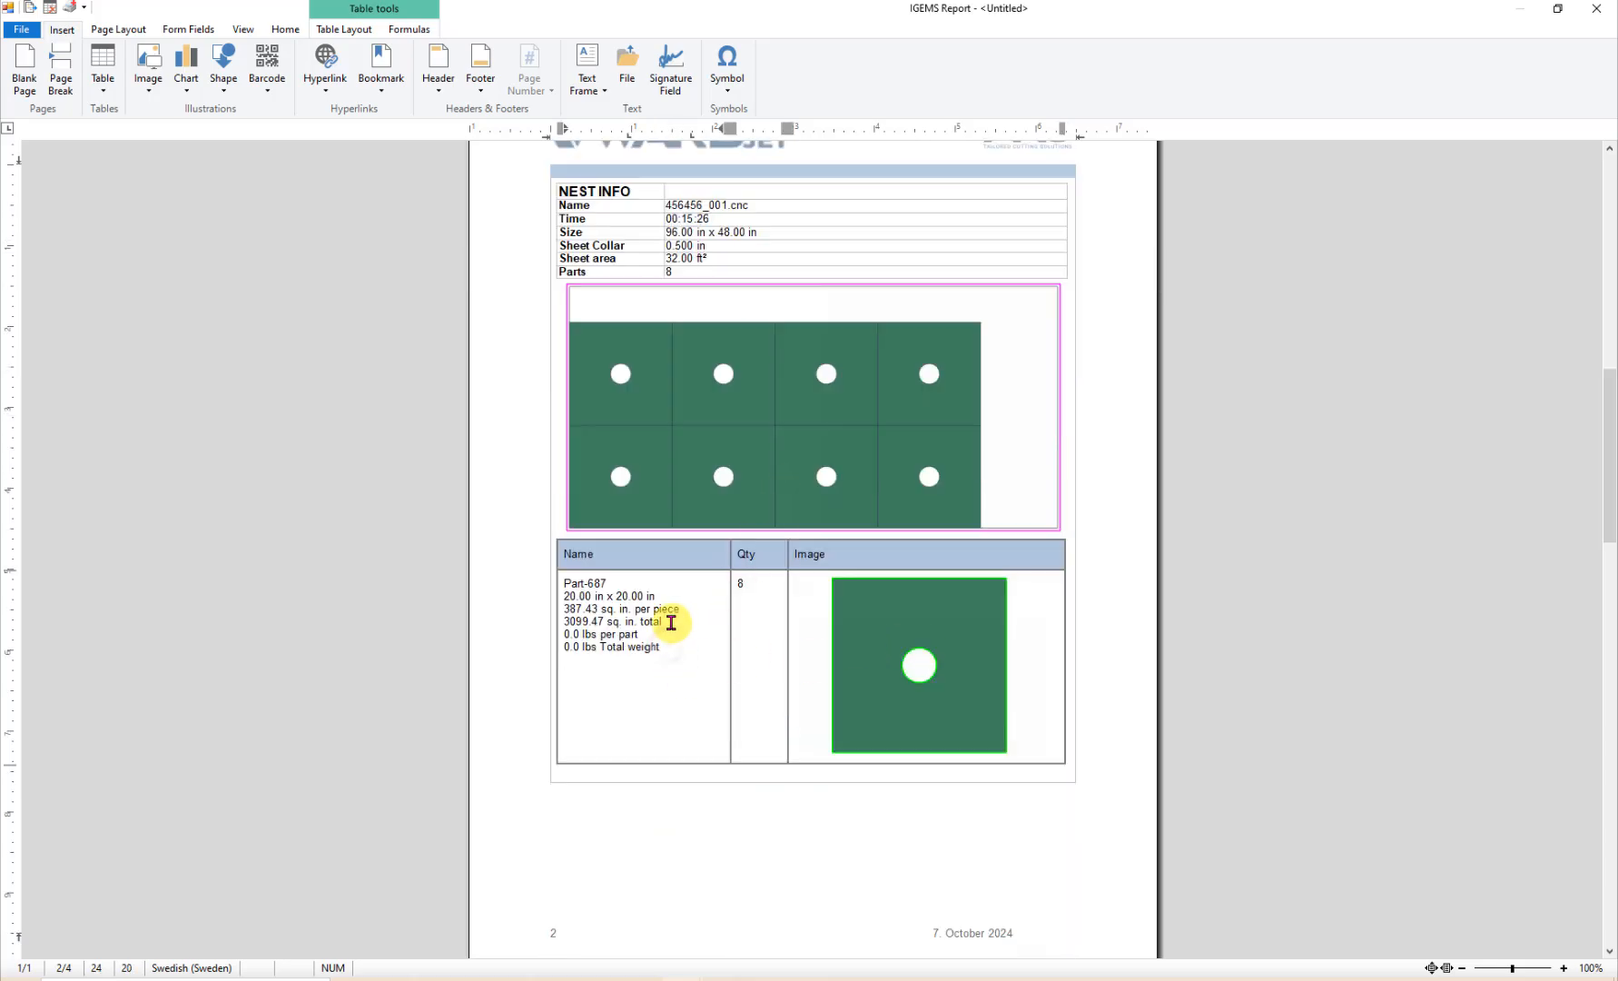
# Step: Review the square-part sheet's page and its cut cycles and time in the nest summary, and close the report
pyautogui.click(654, 636)
pyautogui.click(674, 607)
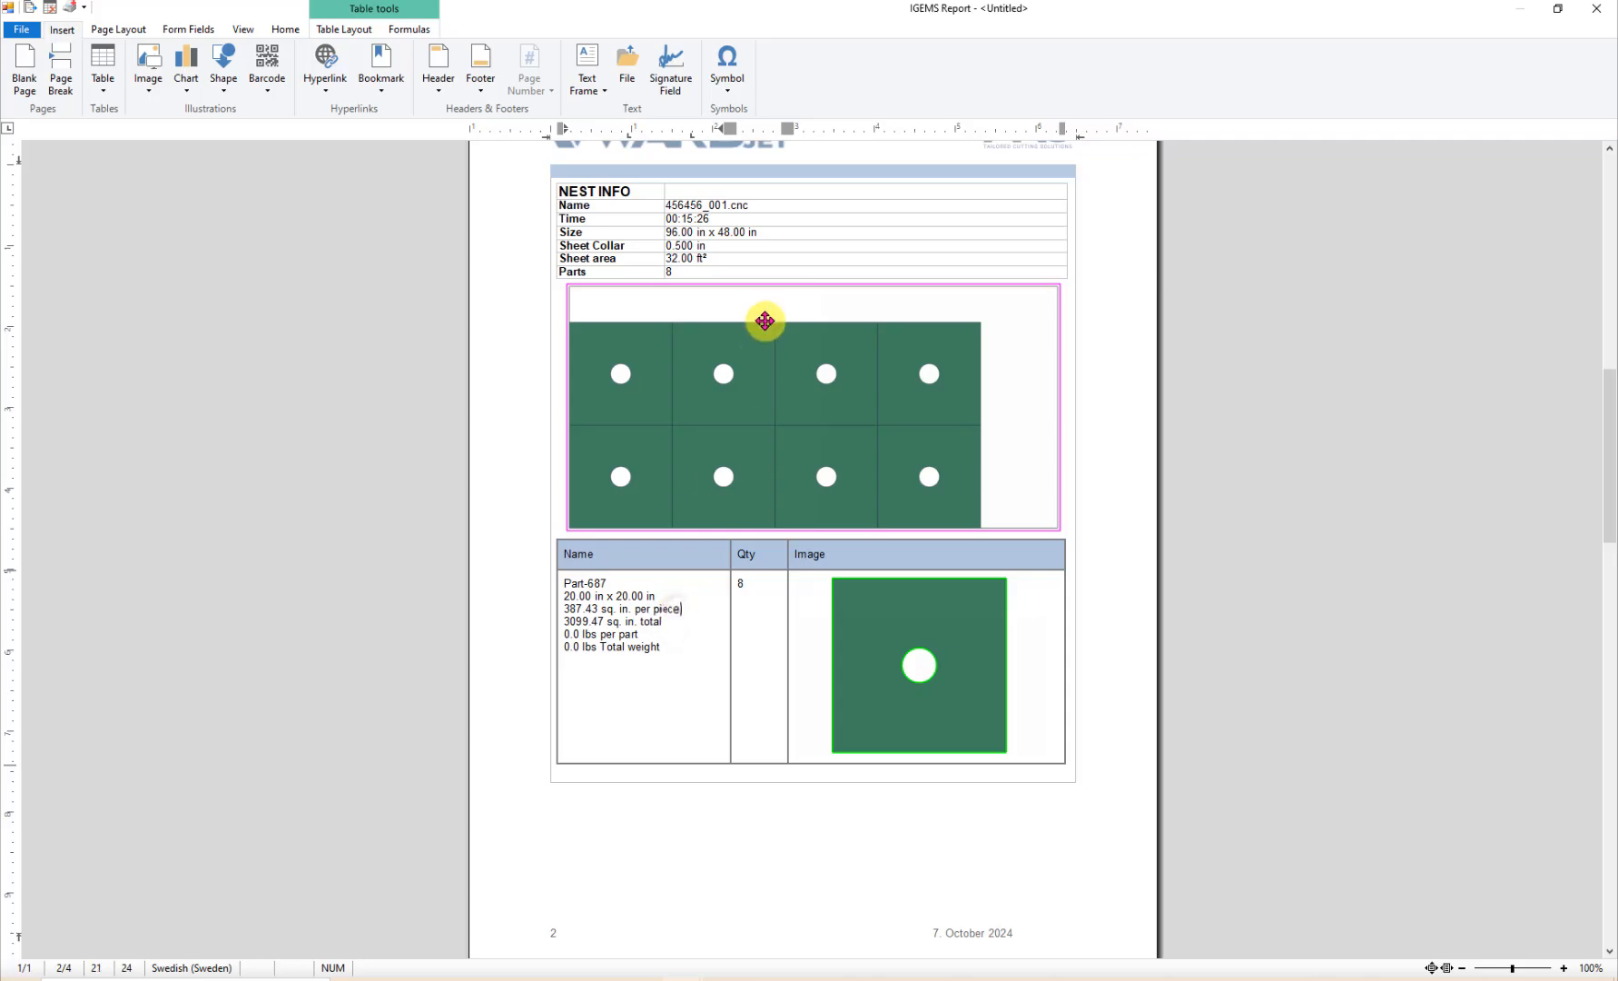
pyautogui.scroll(2, 758, 332)
pyautogui.doubleClick(717, 421)
pyautogui.scroll(8, 760, 431)
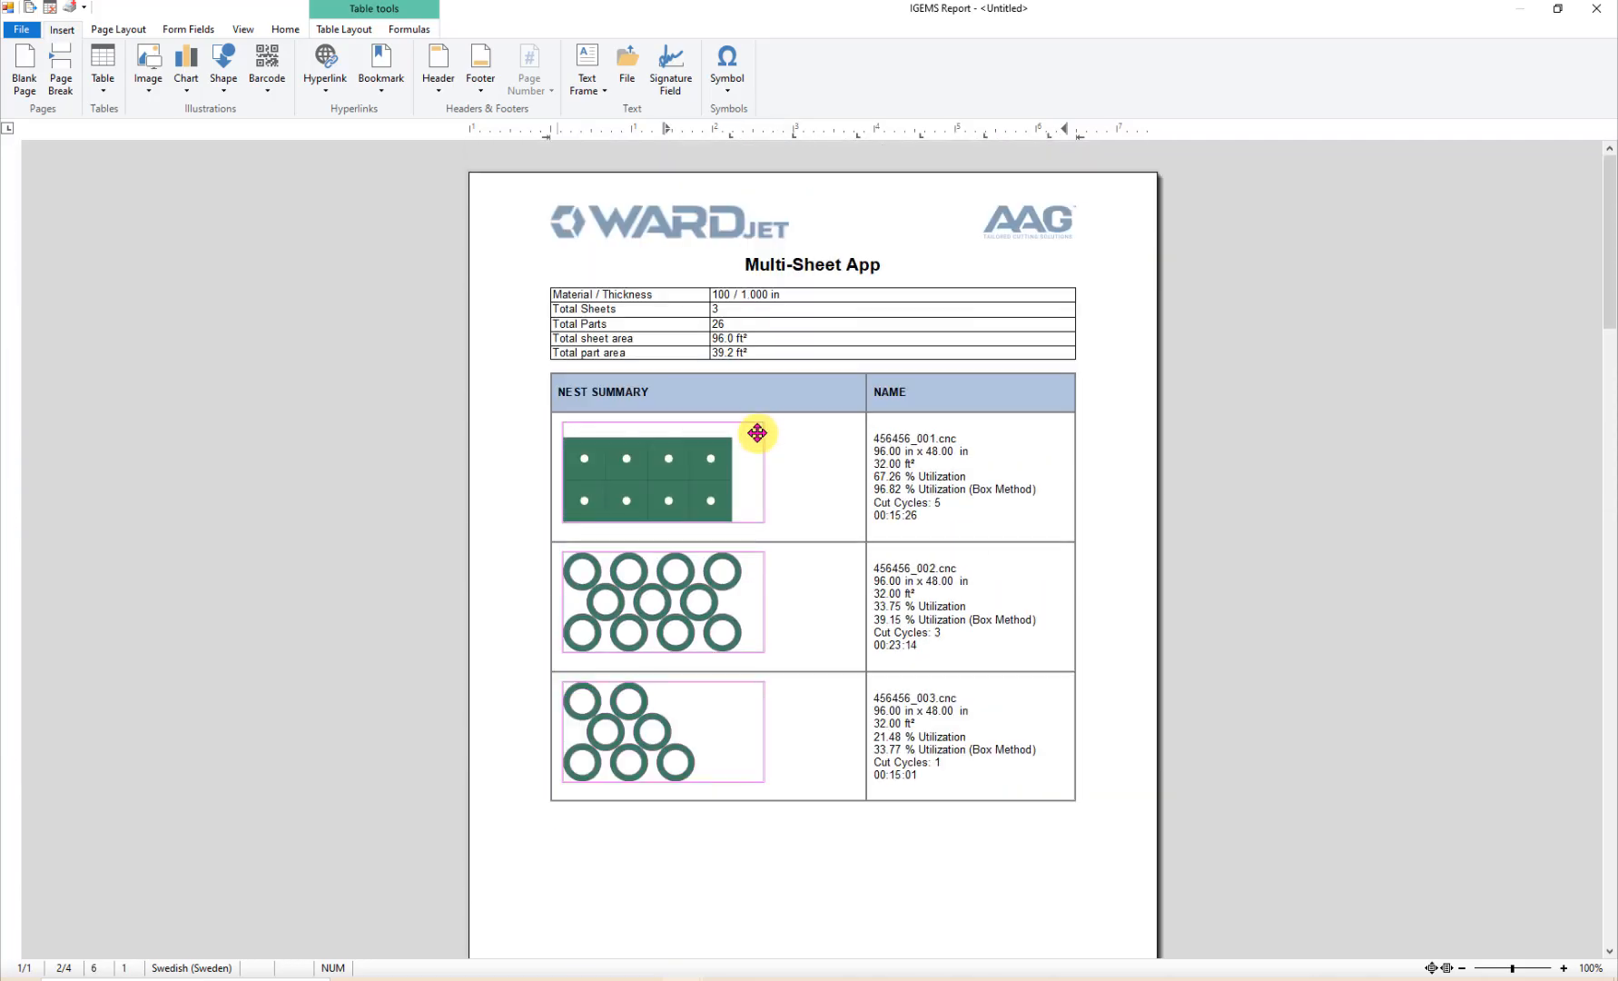
pyautogui.click(926, 471)
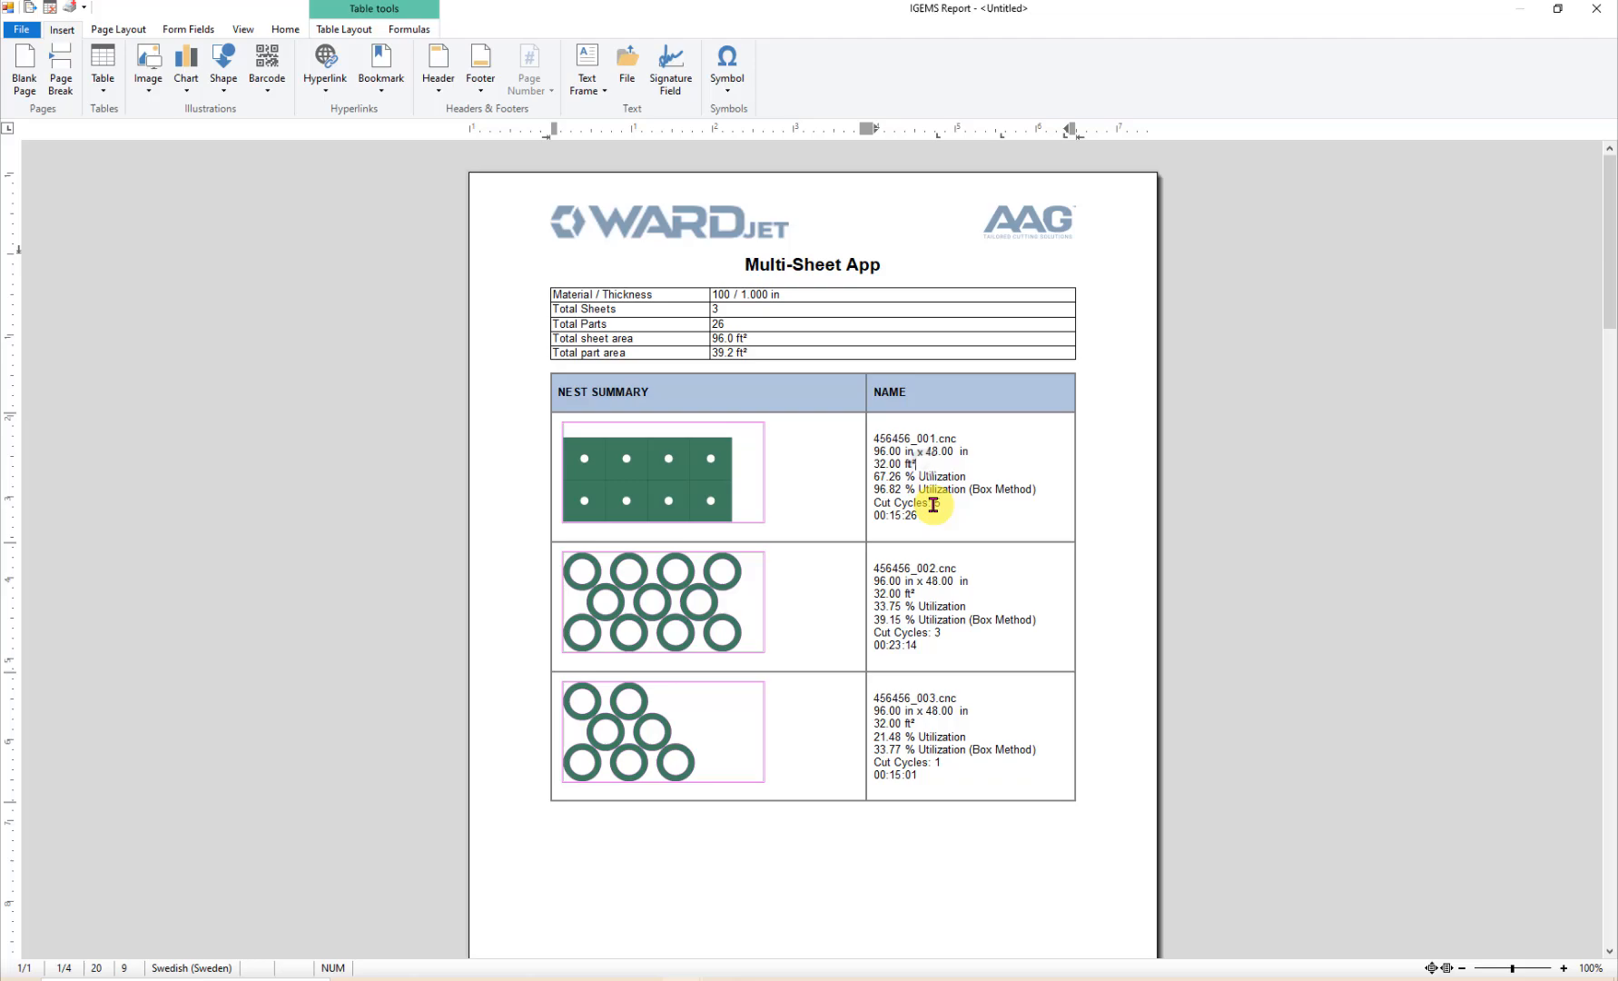
pyautogui.click(1596, 9)
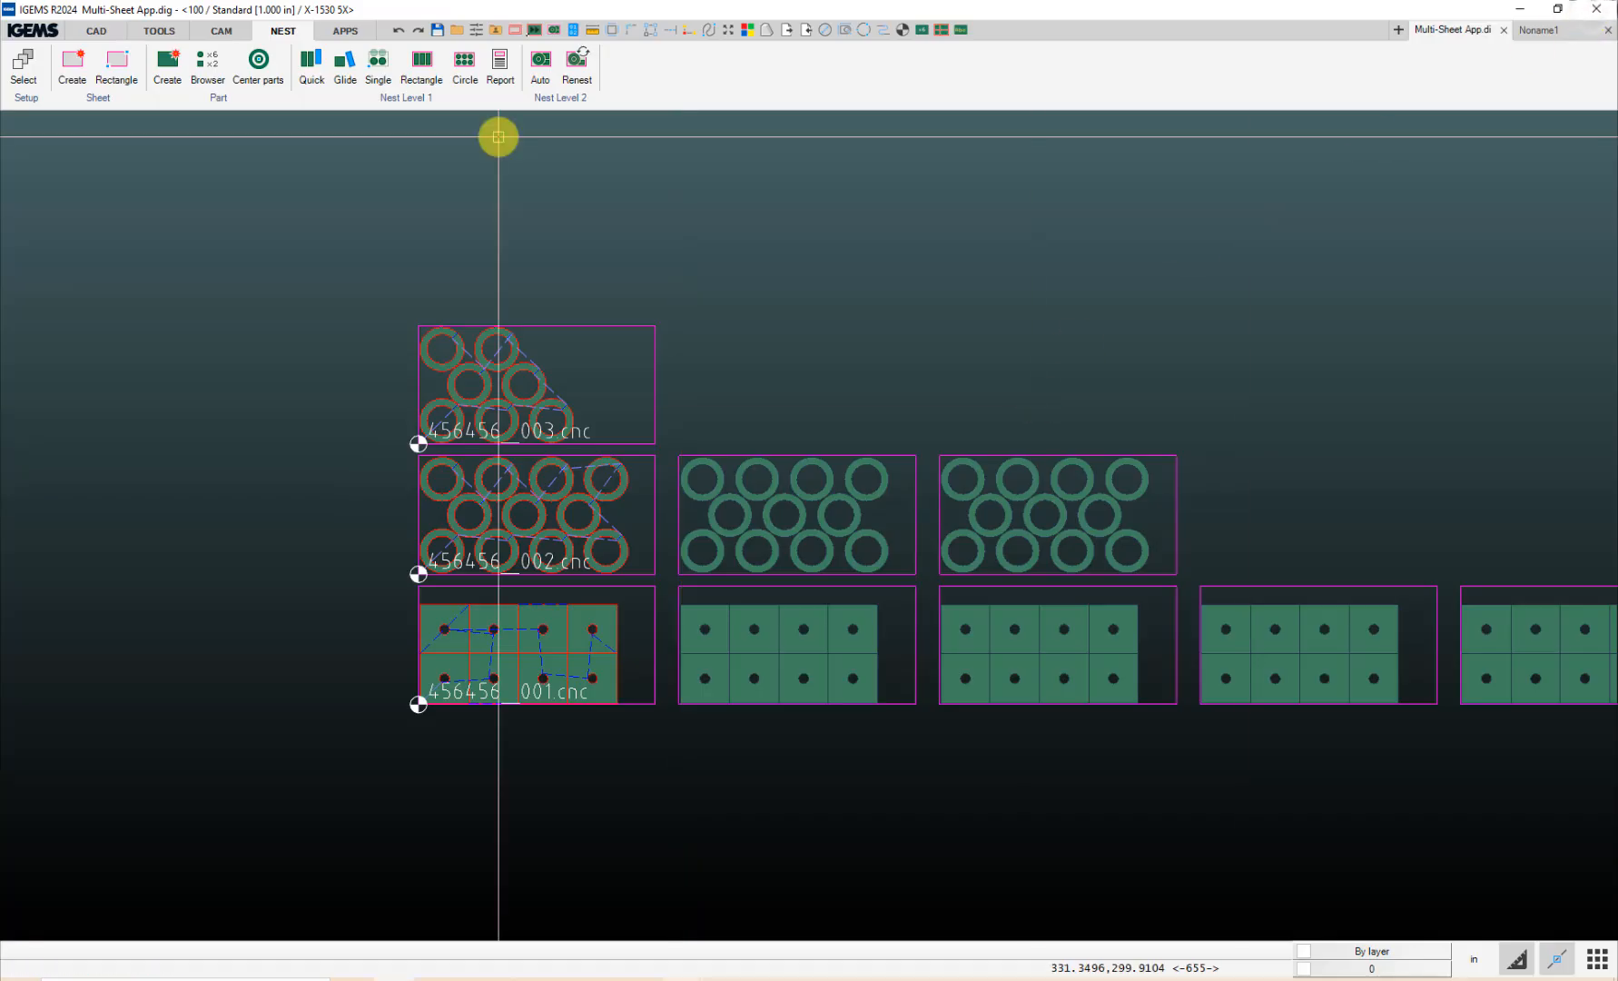
# Step: Show the installed apps, switch to the browser and return to the contents list of the IGEMS wiki page
pyautogui.click(344, 31)
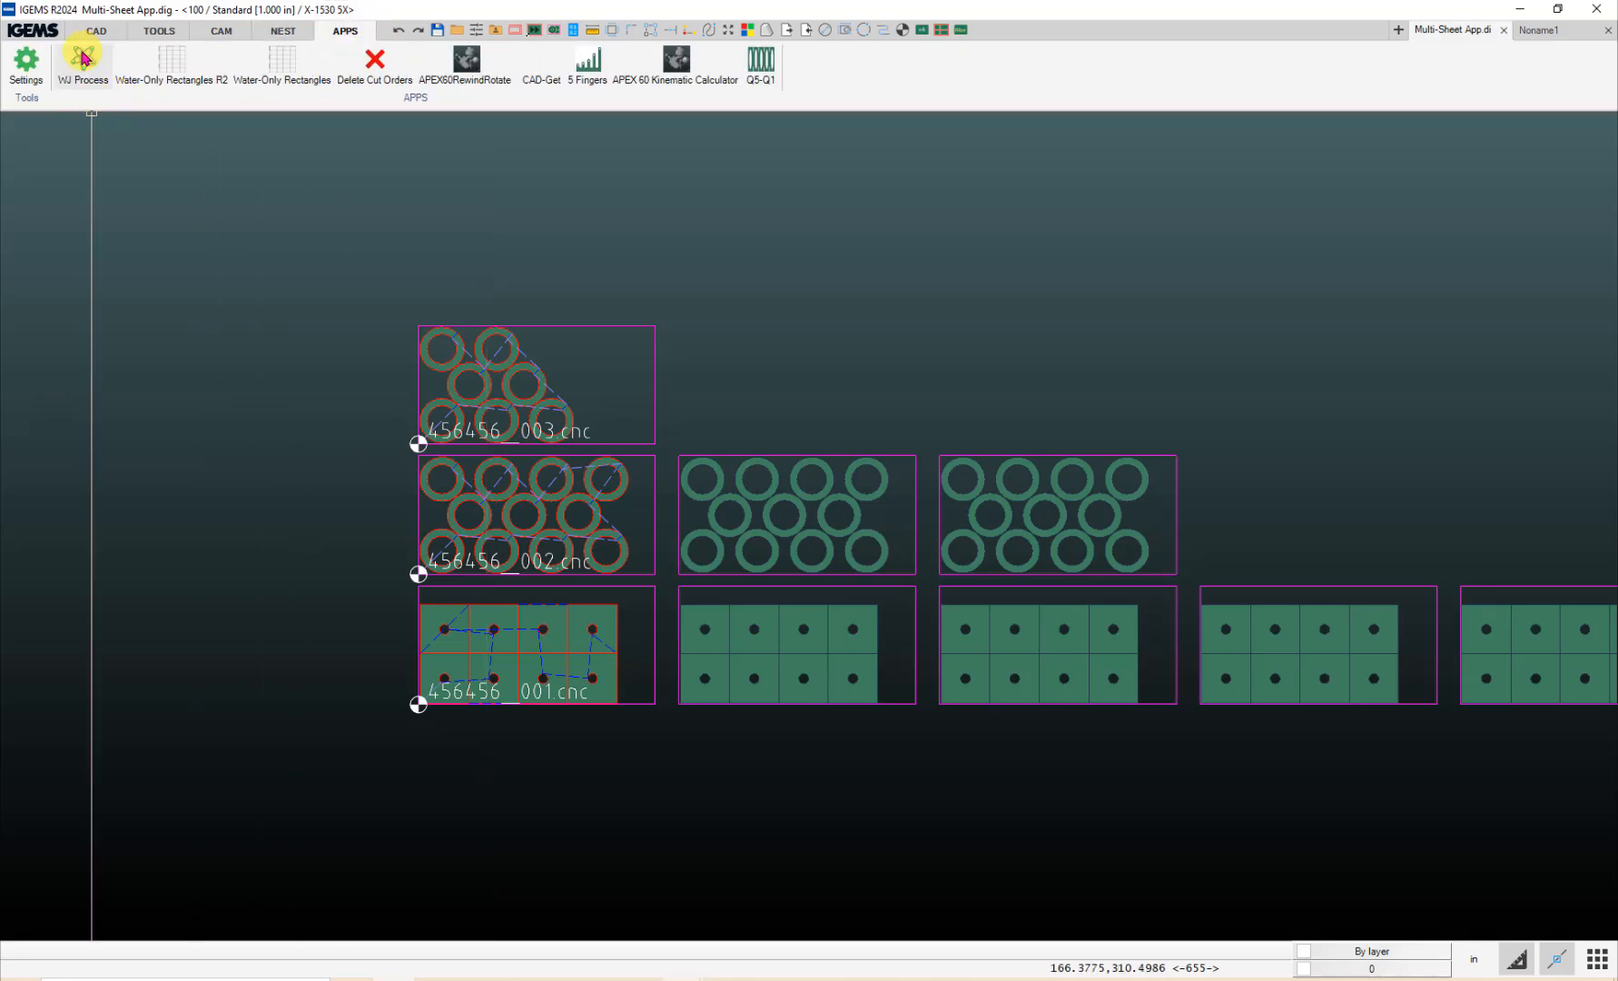
pyautogui.moveTo(0, 55); pyautogui.dragTo(890, 188)
pyautogui.click(1234, 175)
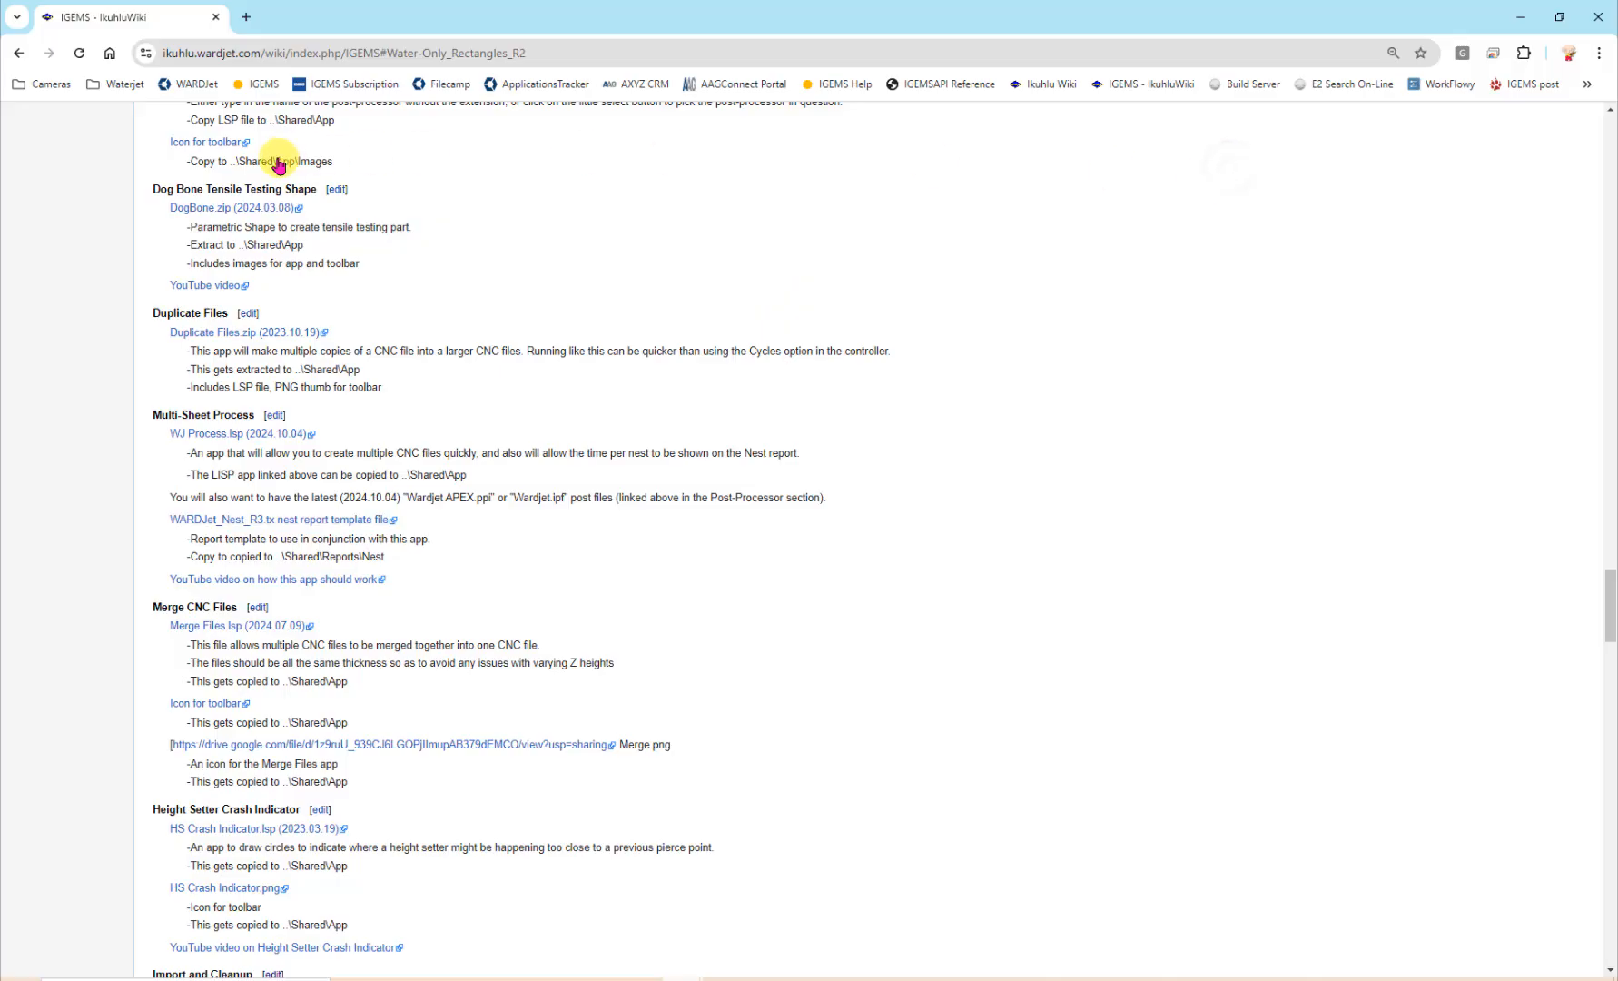
pyautogui.scroll(7, 273, 145)
pyautogui.moveTo(1609, 545); pyautogui.dragTo(1609, 138)
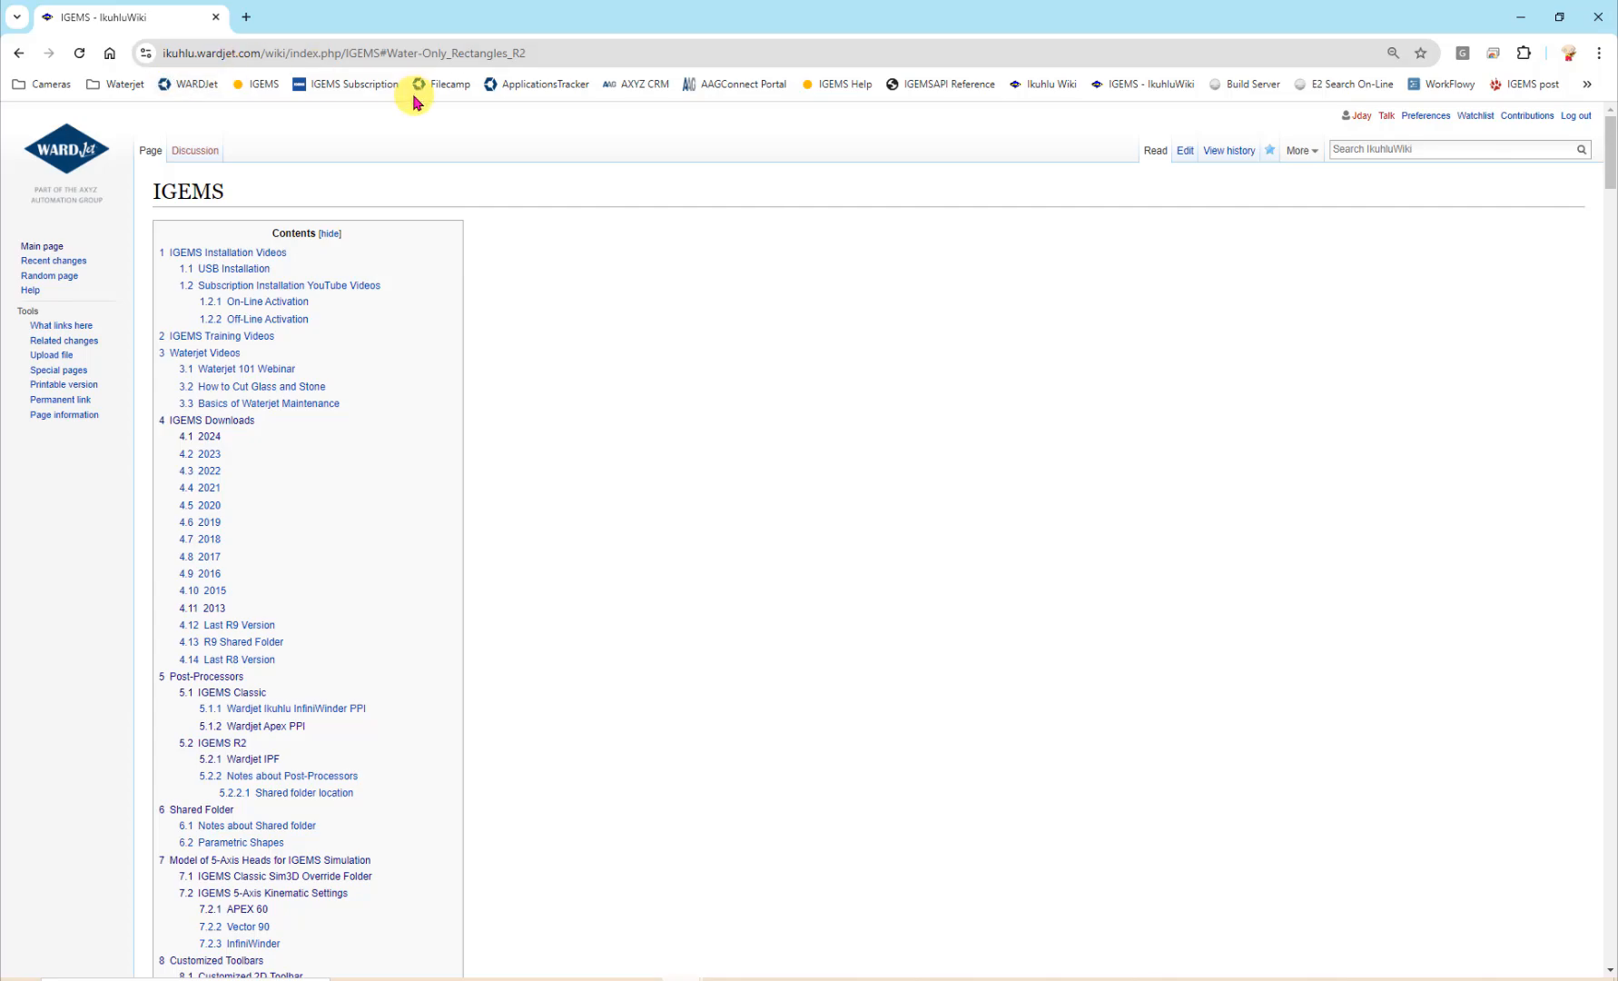
# Step: Go to the wiki's main page and open the IGEMS page through the wiki search
pyautogui.click(54, 153)
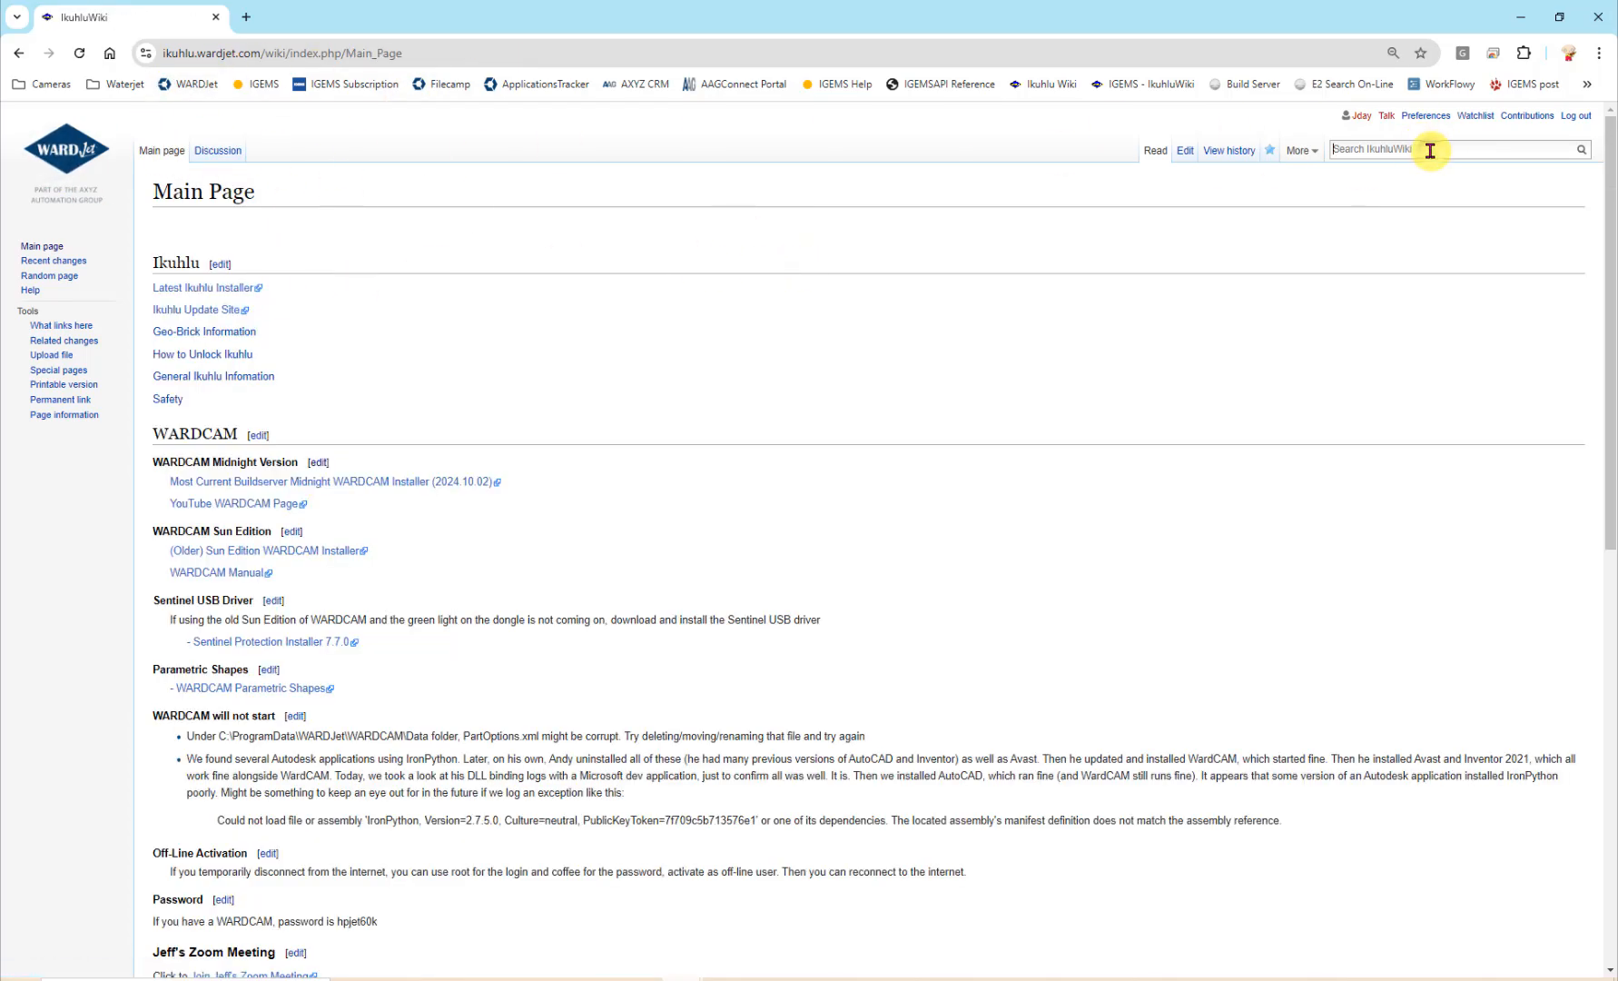
pyautogui.click(1400, 151)
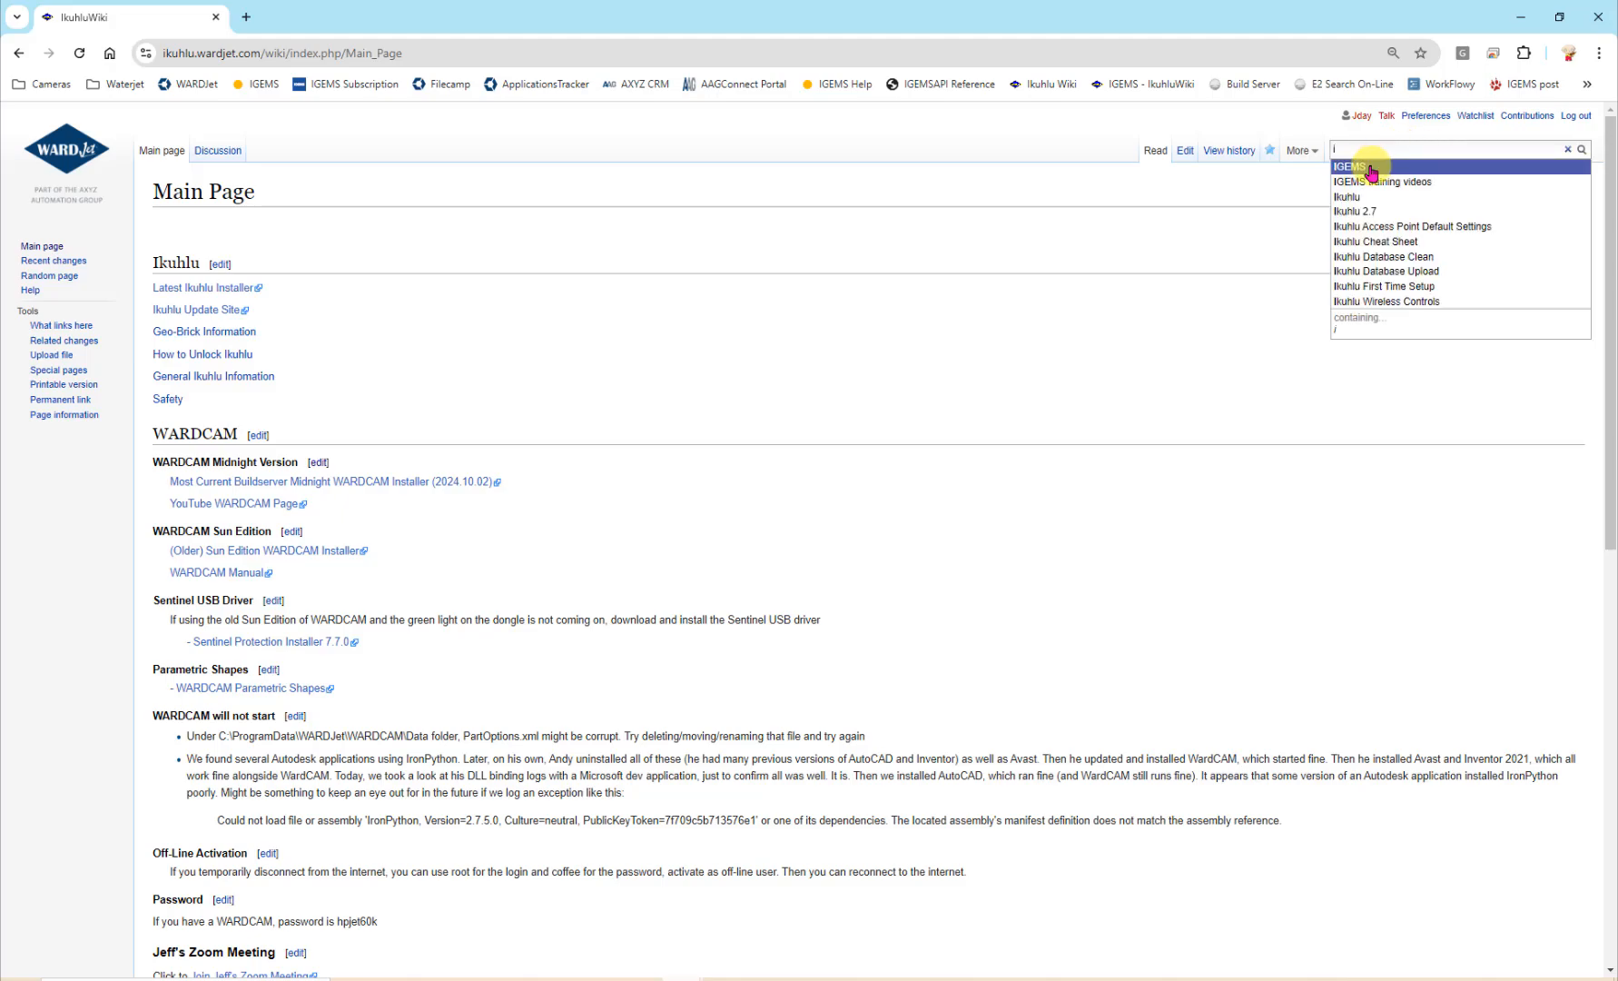
pyautogui.click(1366, 168)
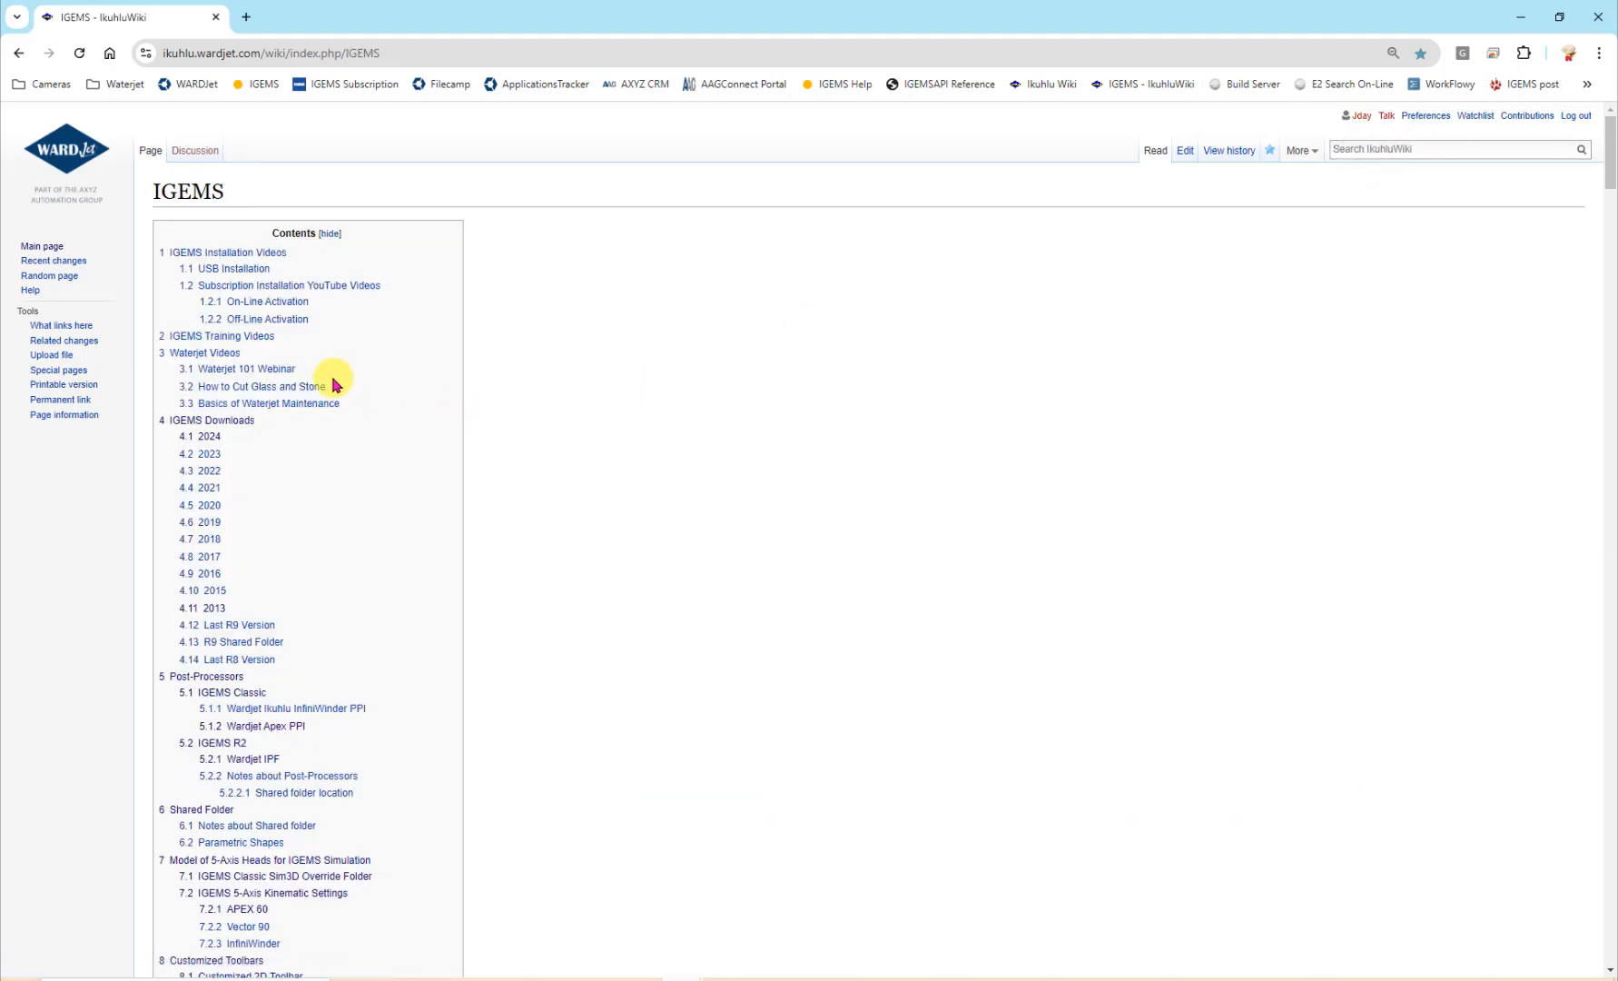
# Step: Open the Multi-Sheet Process section of the wiki page and highlight the "Wardjet APEX.ppi" and "Wardjet.ipf" post file names
pyautogui.scroll(-8, 327, 391)
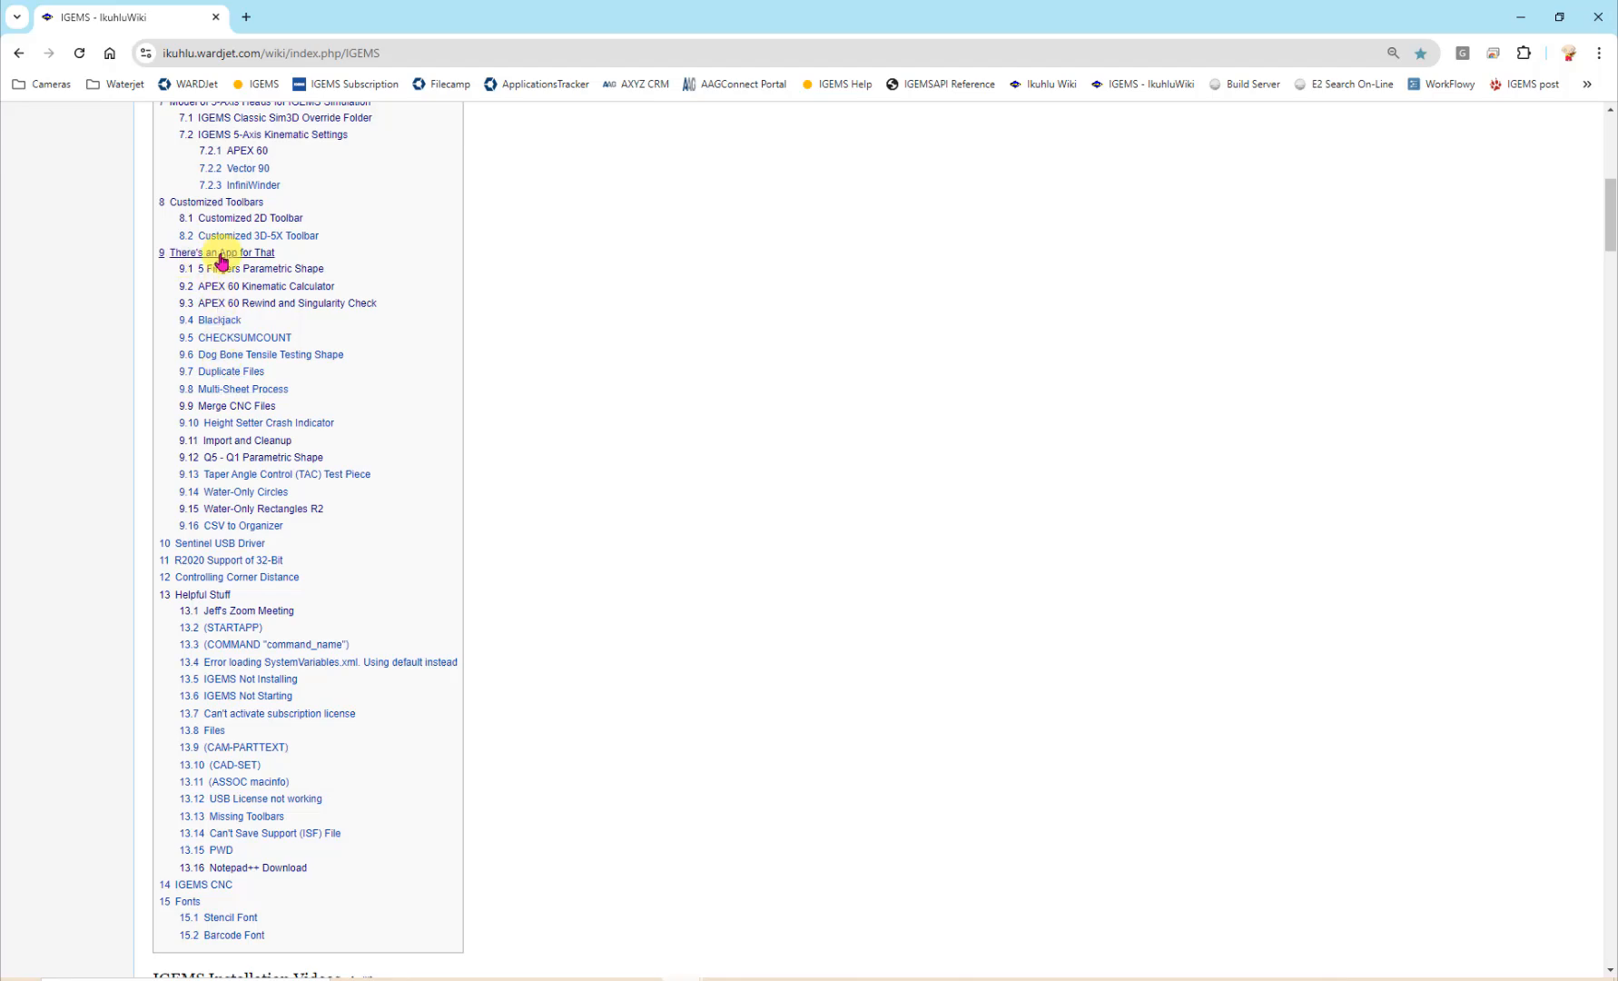
pyautogui.click(241, 392)
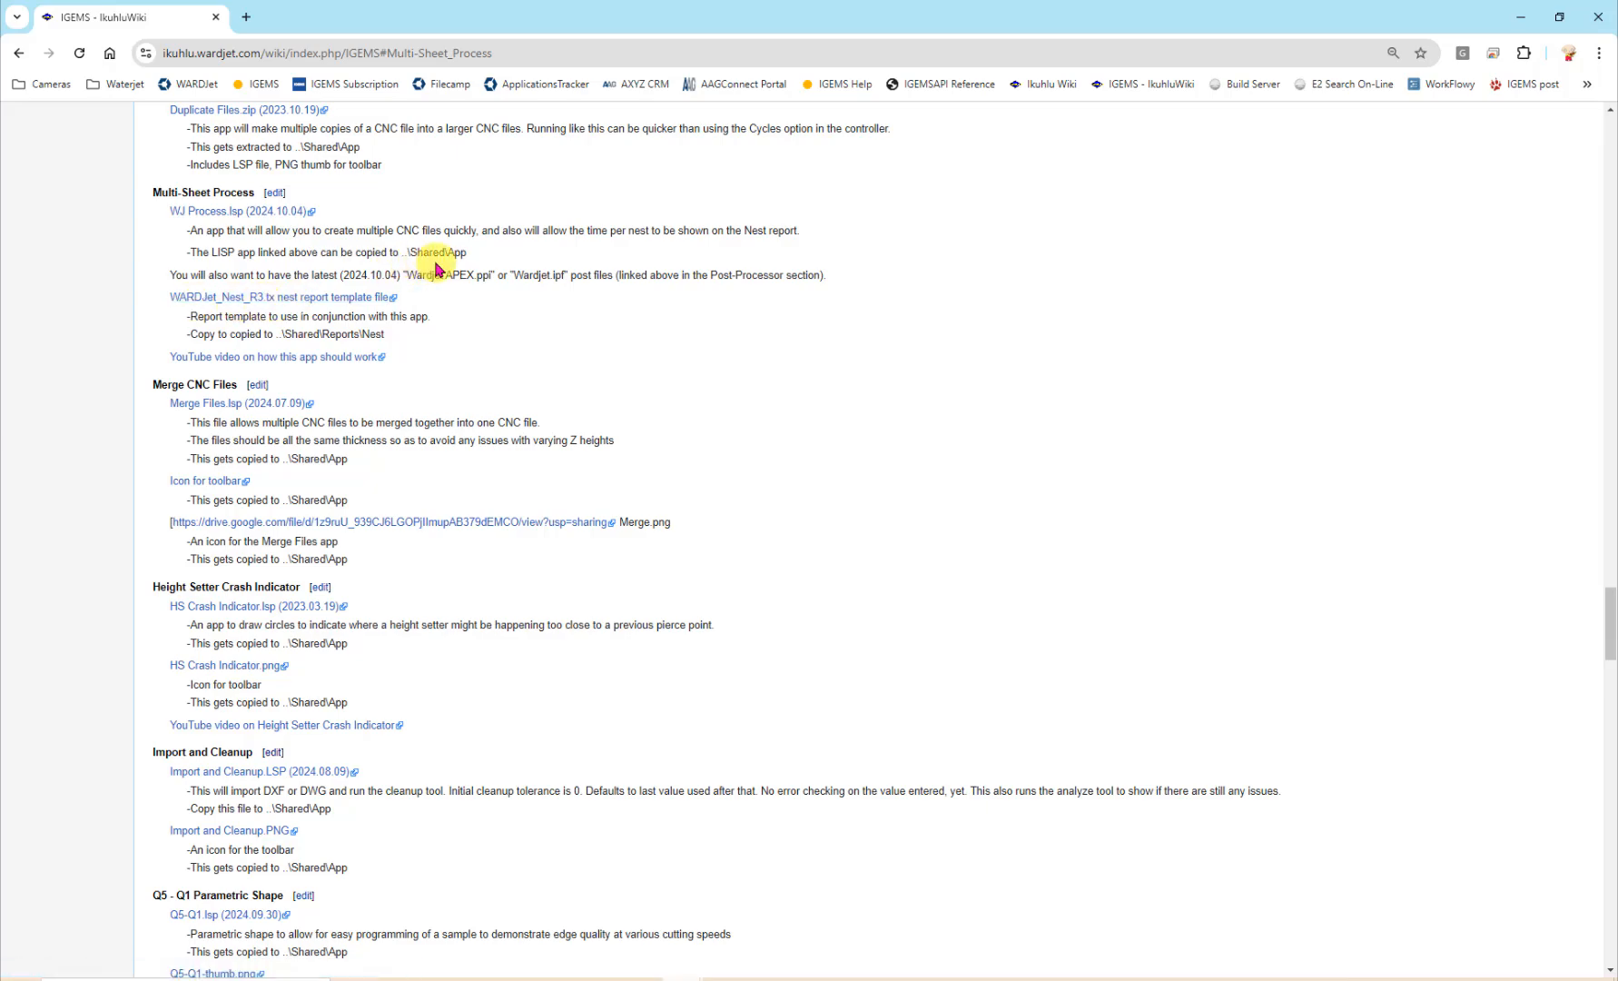
pyautogui.moveTo(403, 275); pyautogui.dragTo(558, 272)
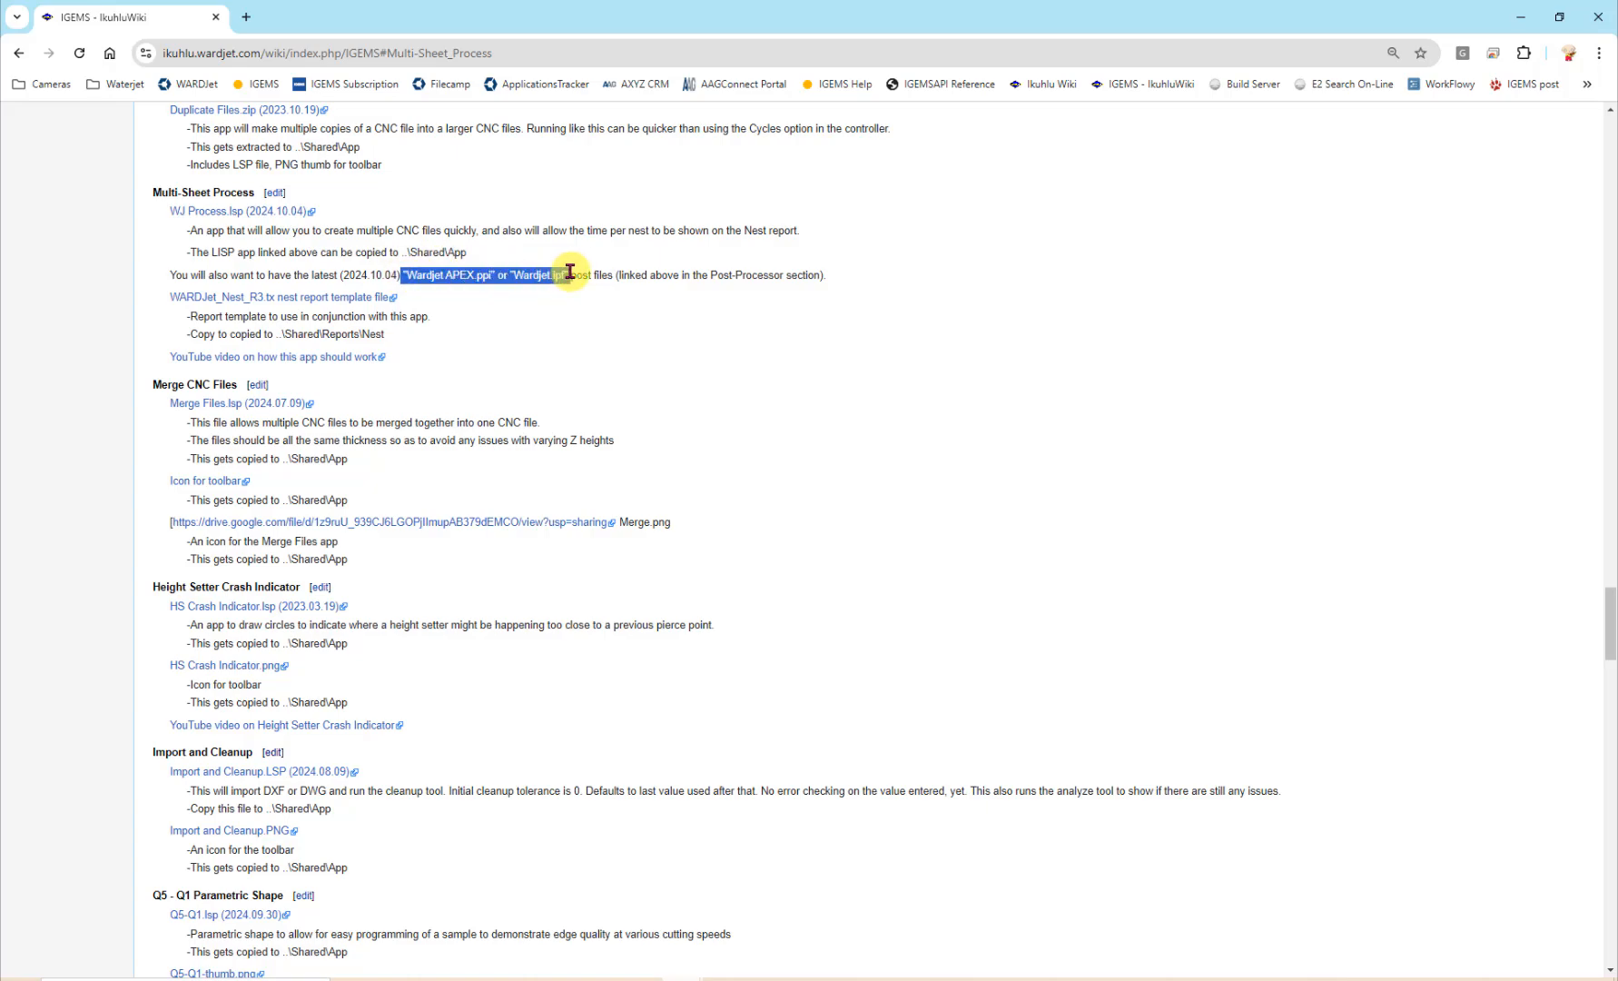
pyautogui.click(523, 274)
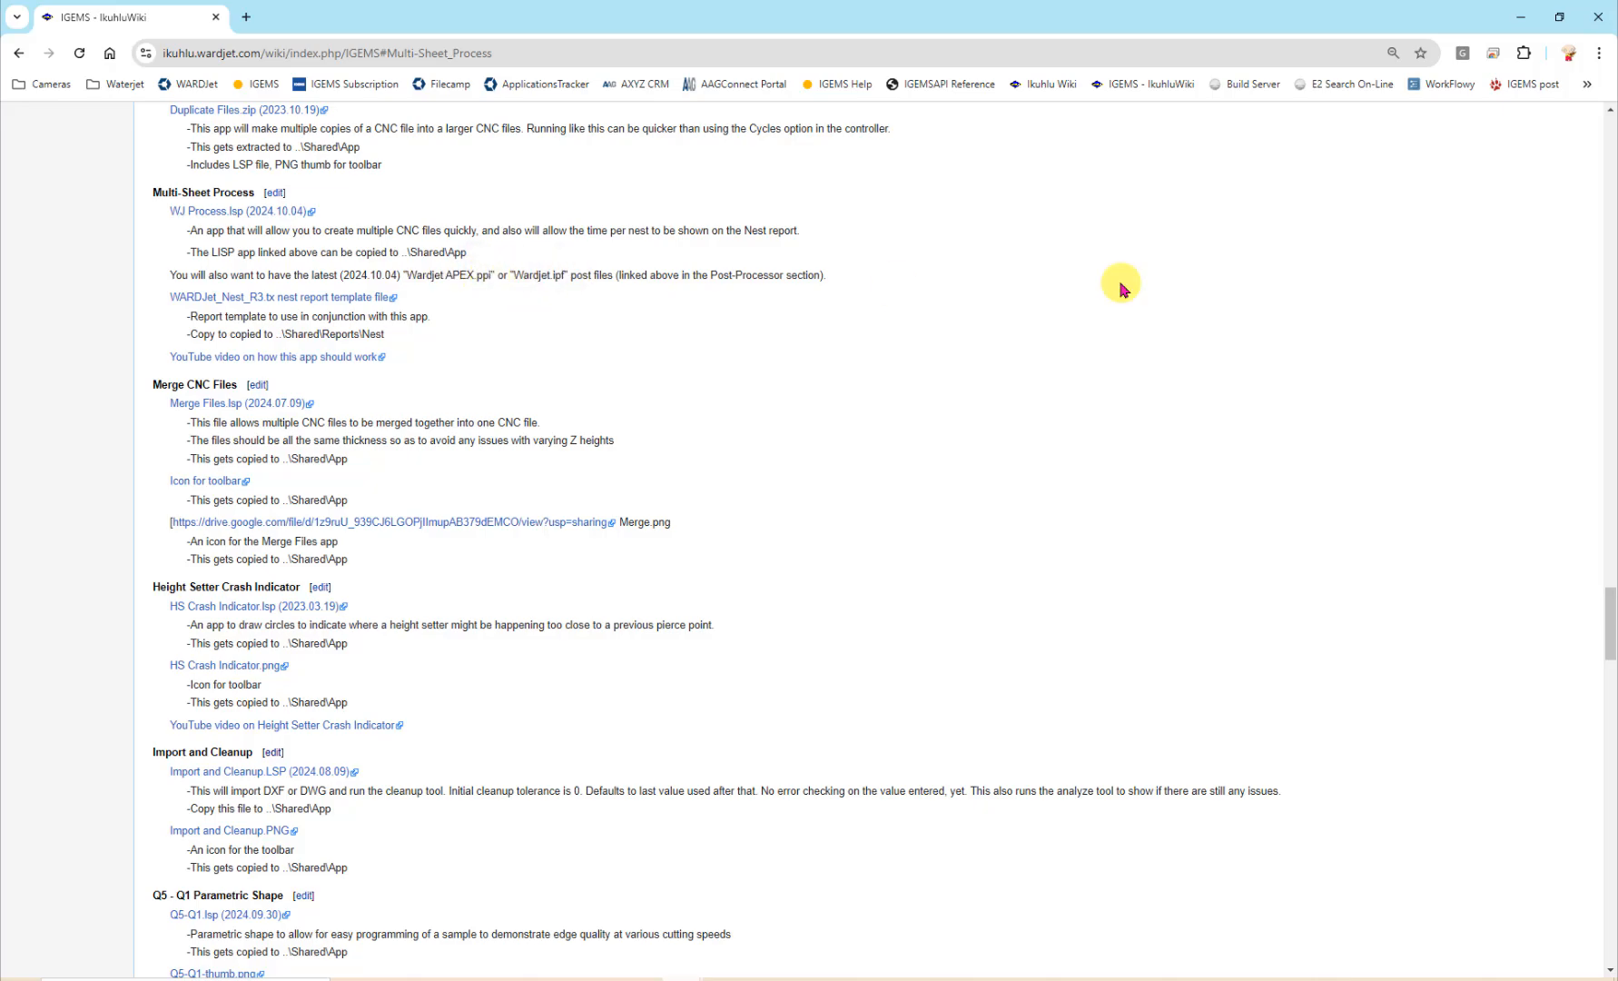
# Step: Switch to Wardjet Apex.ppi in Notepad++ and fold all of its code blocks
pyautogui.moveTo(1616, 94); pyautogui.dragTo(784, 89)
pyautogui.click(1196, 82)
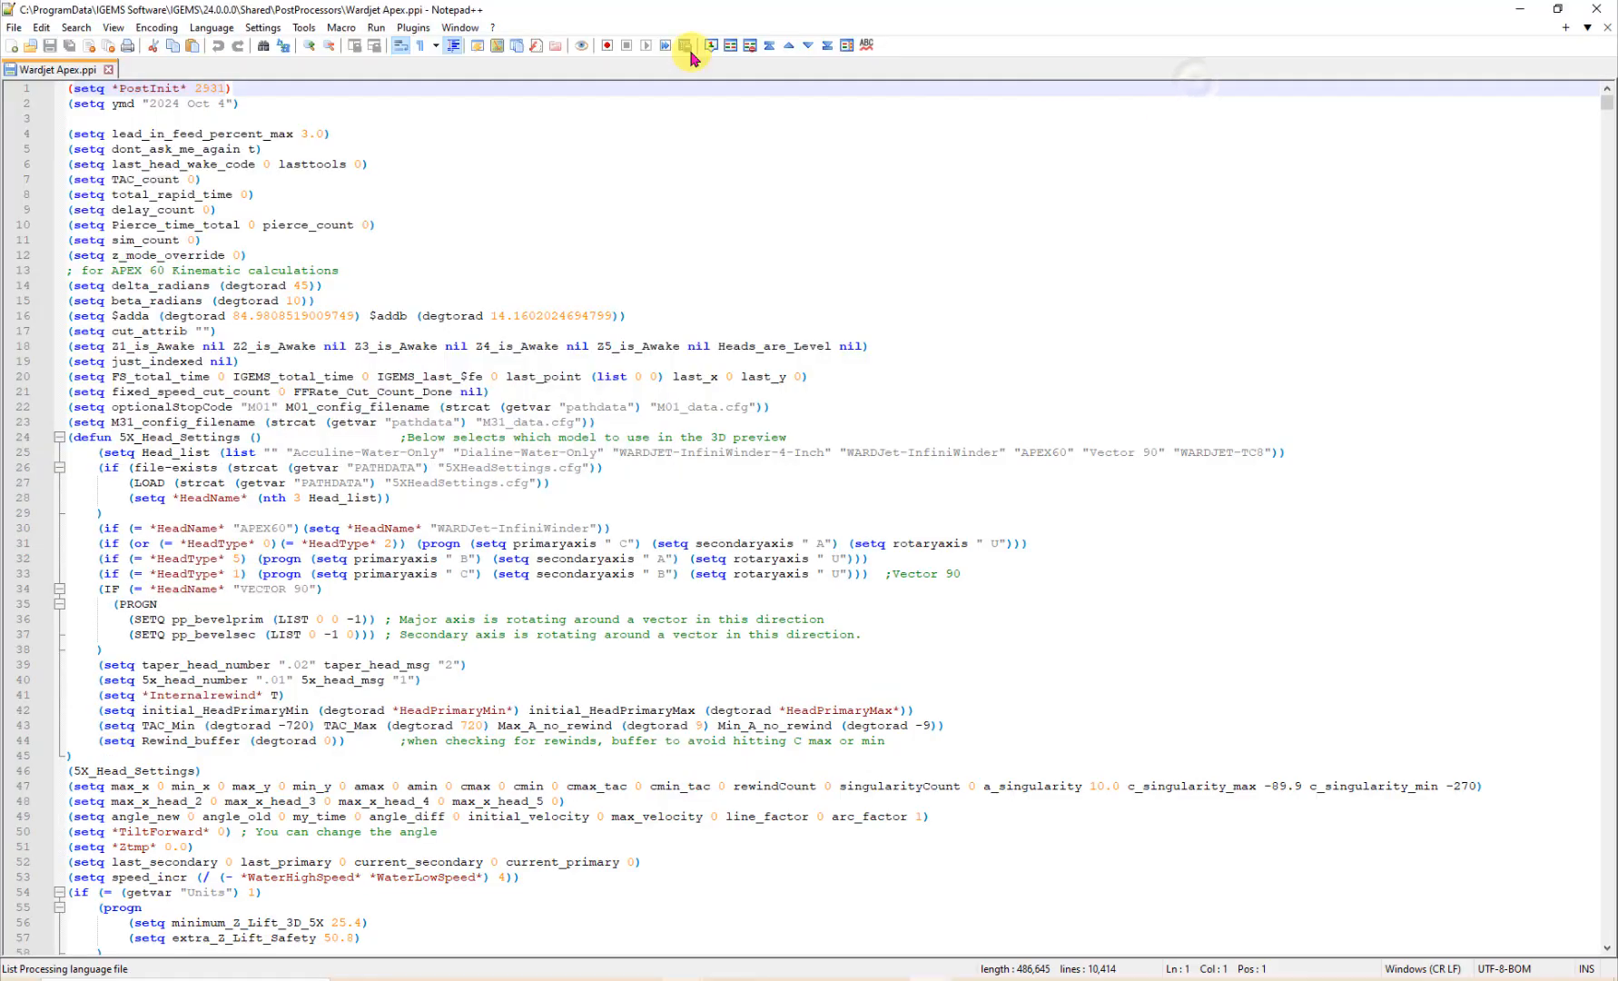
pyautogui.click(113, 28)
pyautogui.click(139, 289)
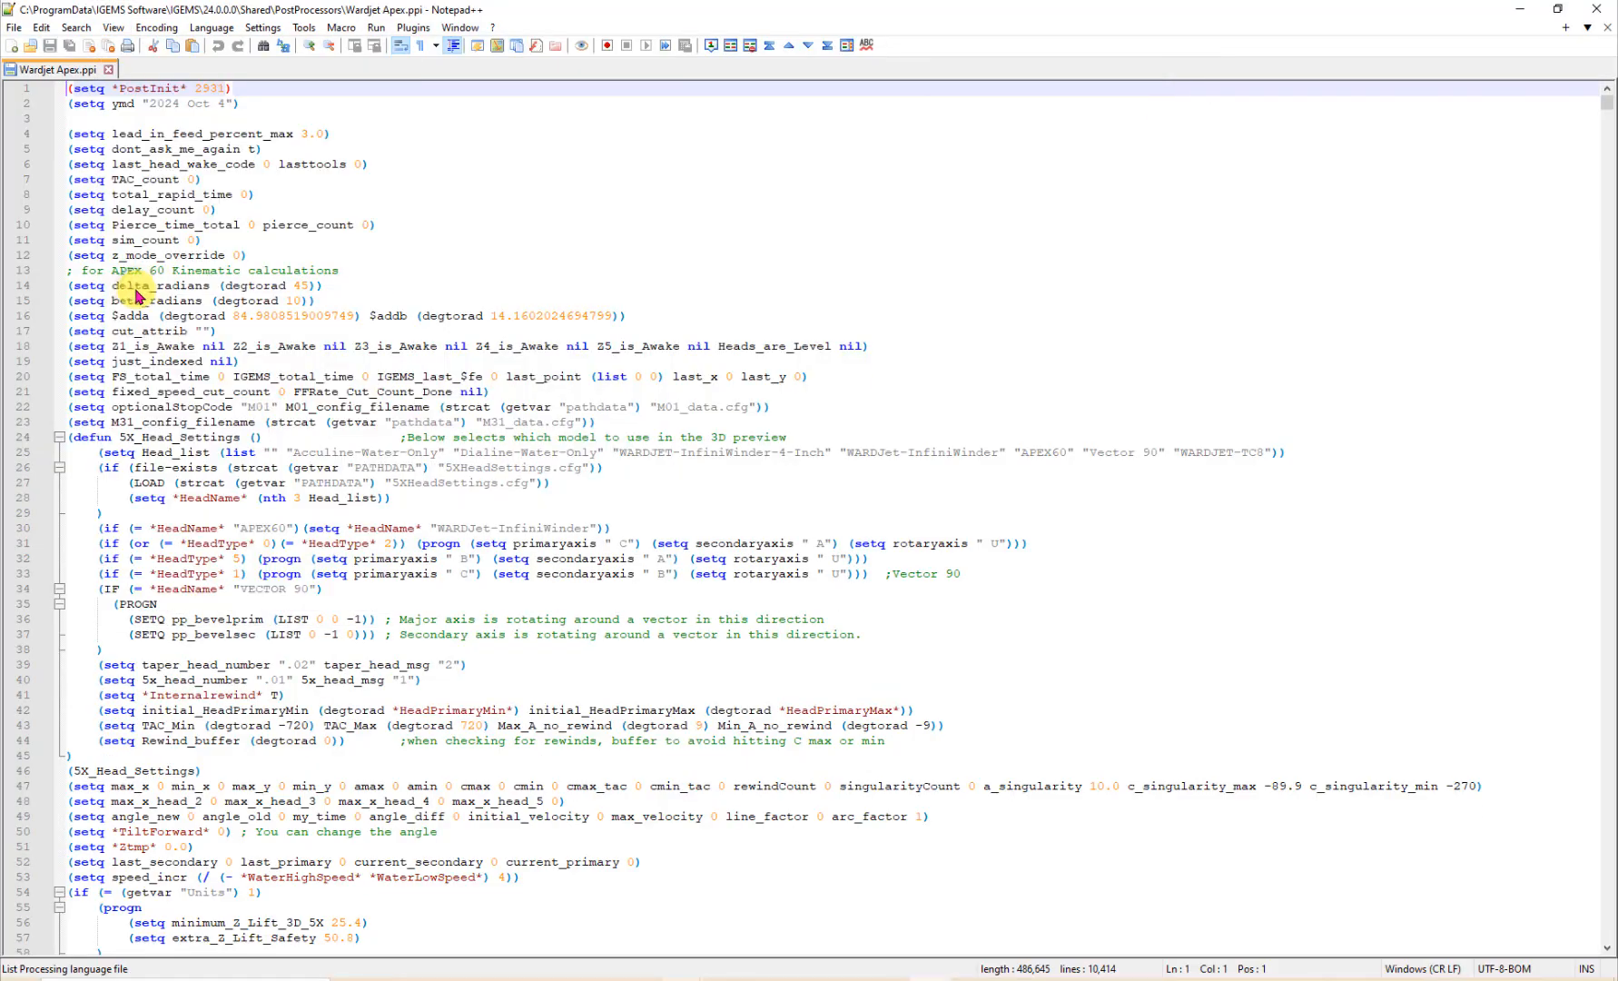
# Step: Expand the footer function in the post-processor and examine the lines that write the sheet's NAME and TIME to time.txt
pyautogui.scroll(-20, 145, 299)
pyautogui.scroll(-6, 168, 452)
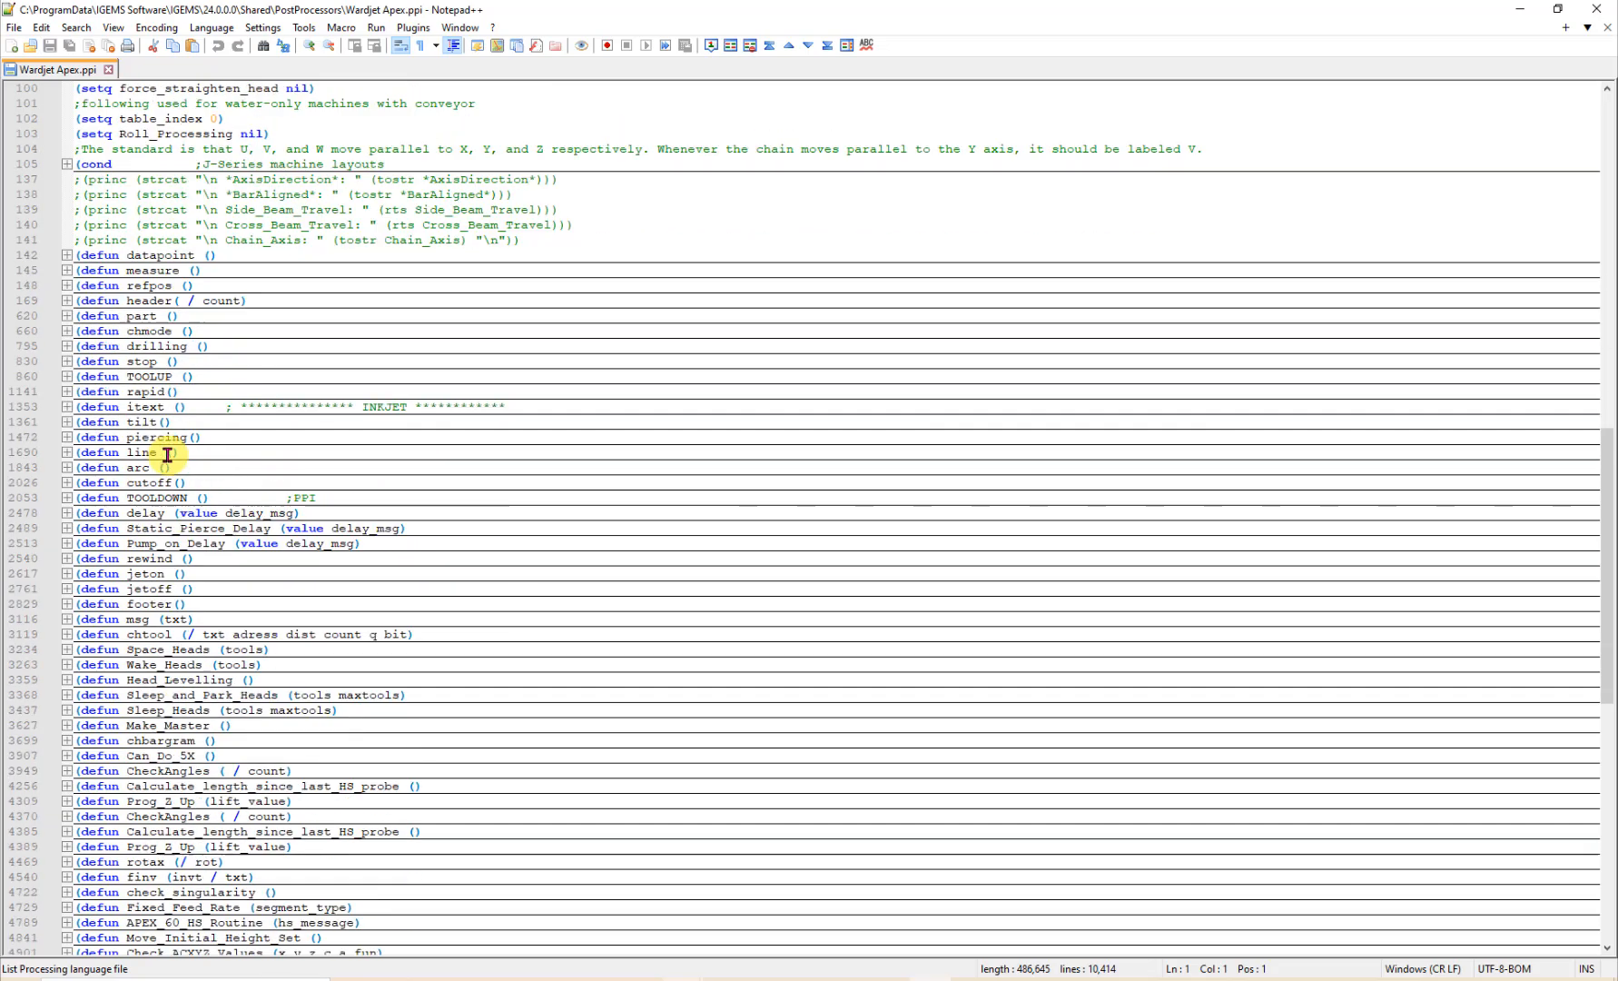
pyautogui.scroll(-5, 168, 454)
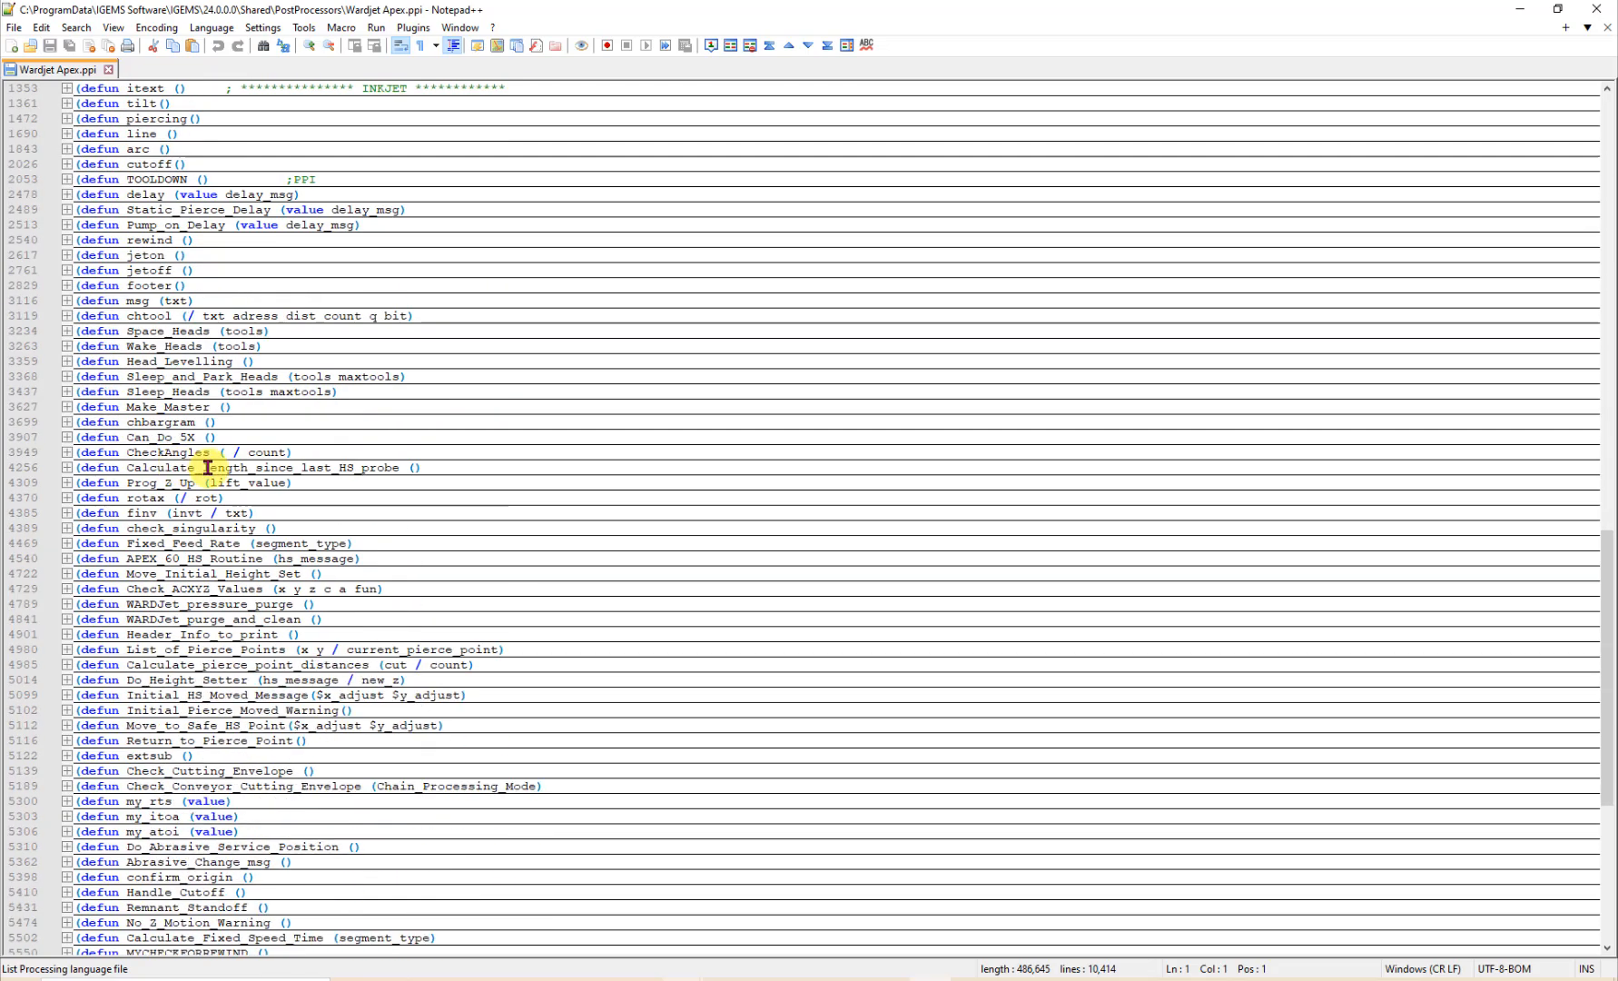
pyautogui.click(66, 285)
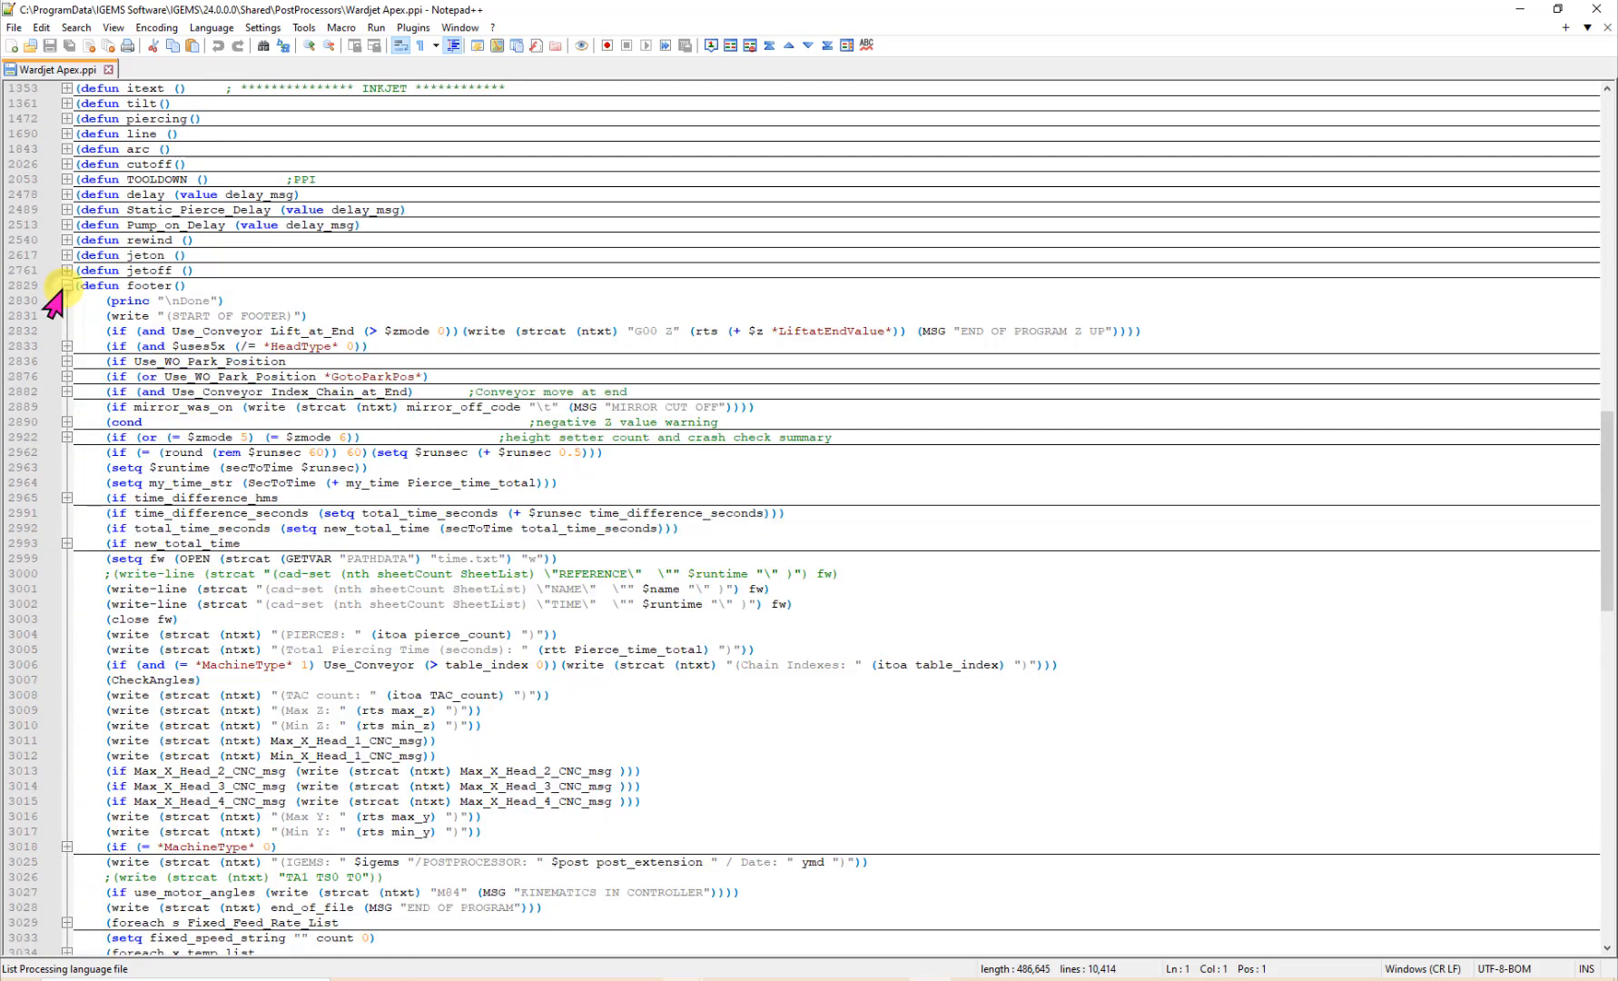
pyautogui.scroll(-3, 89, 371)
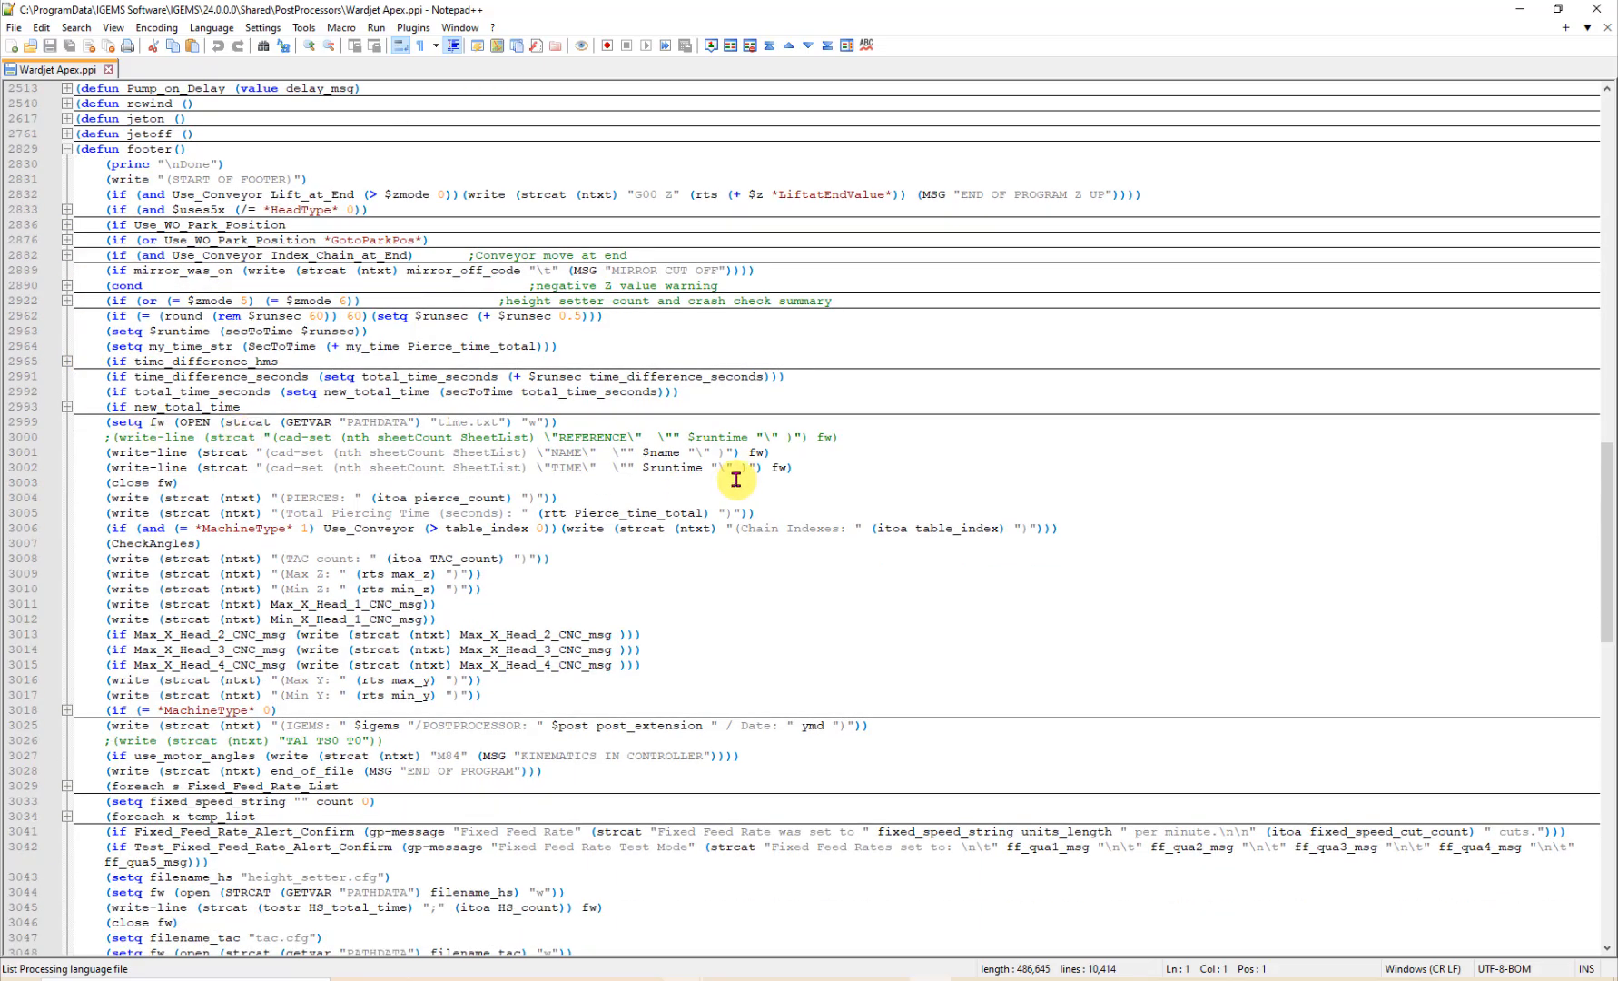